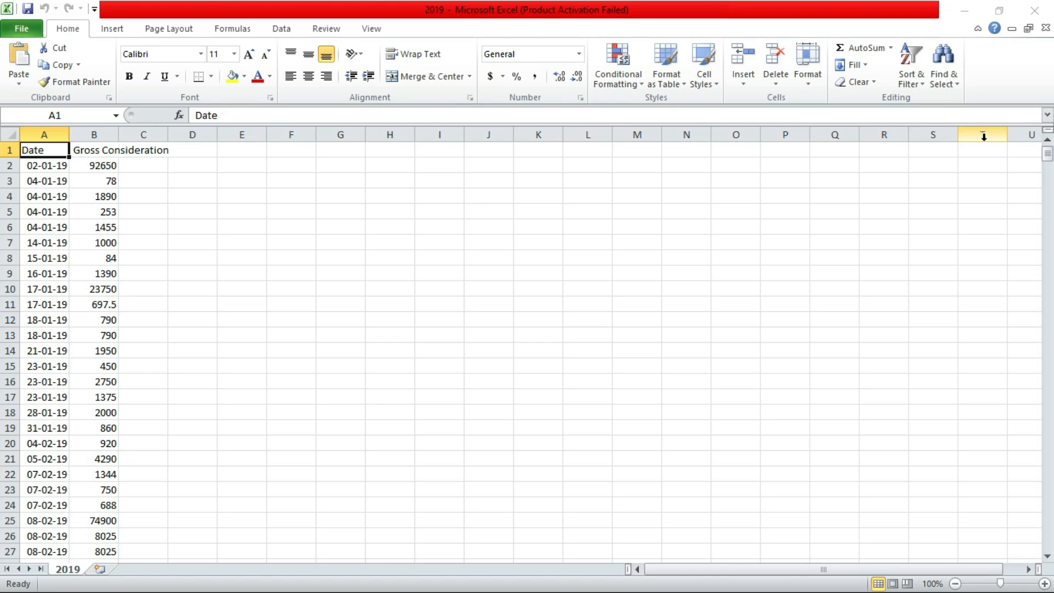
# Fit the widths of the Gross Consideration and Date columns to their contents
pyautogui.doubleClick(118, 135)
pyautogui.click(122, 135)
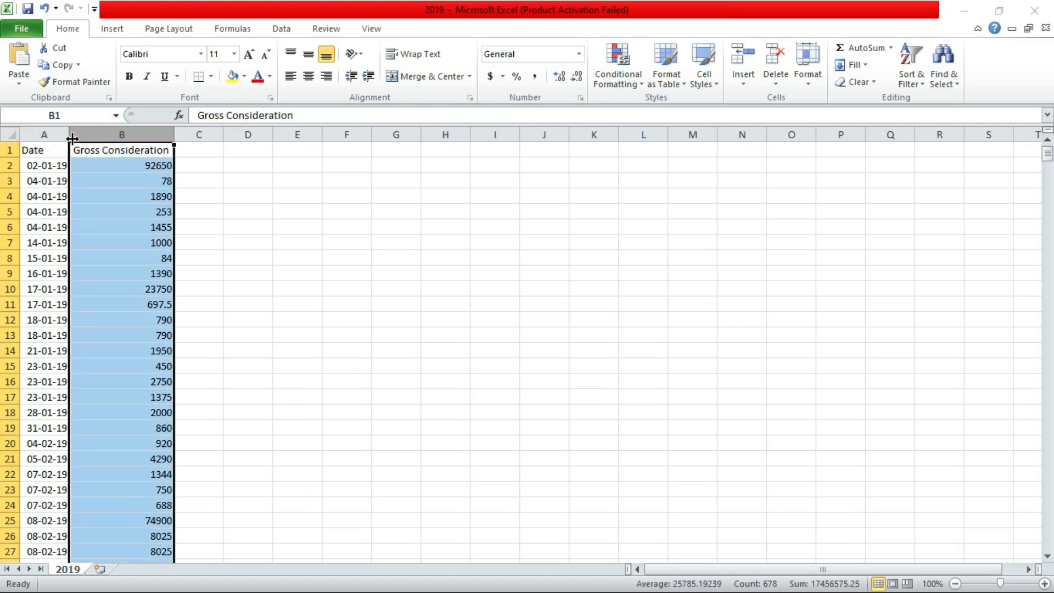
pyautogui.doubleClick(71, 136)
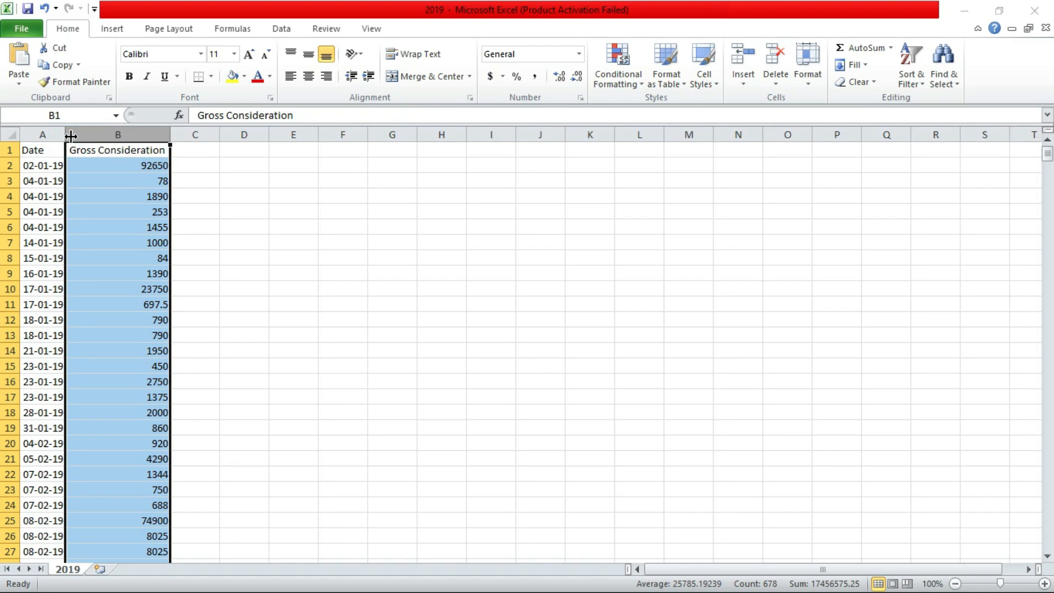
pyautogui.click(90, 199)
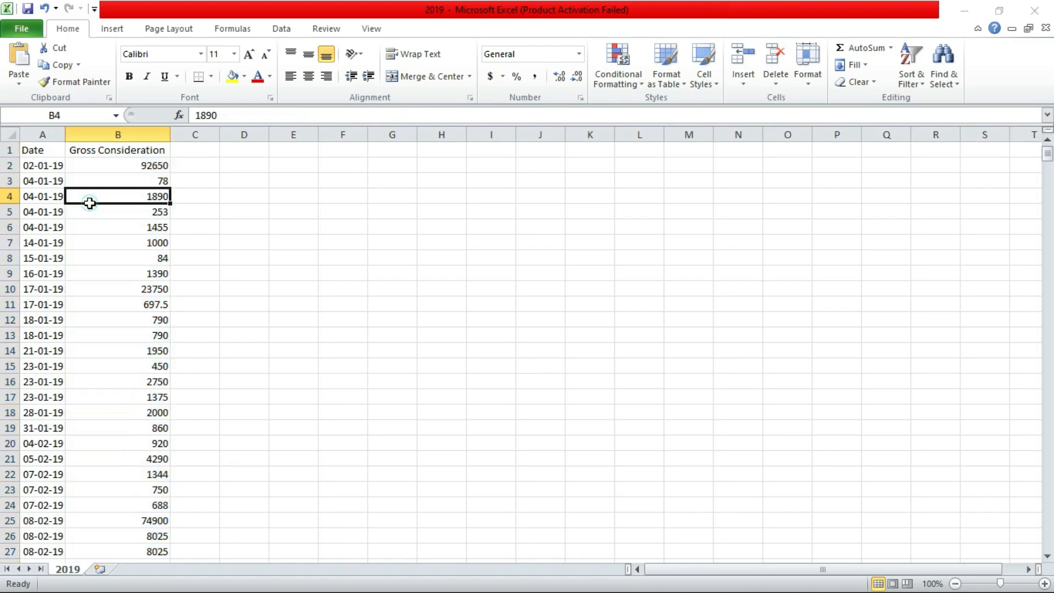
# Apply the comma number style to the whole Gross Consideration column
pyautogui.click(110, 135)
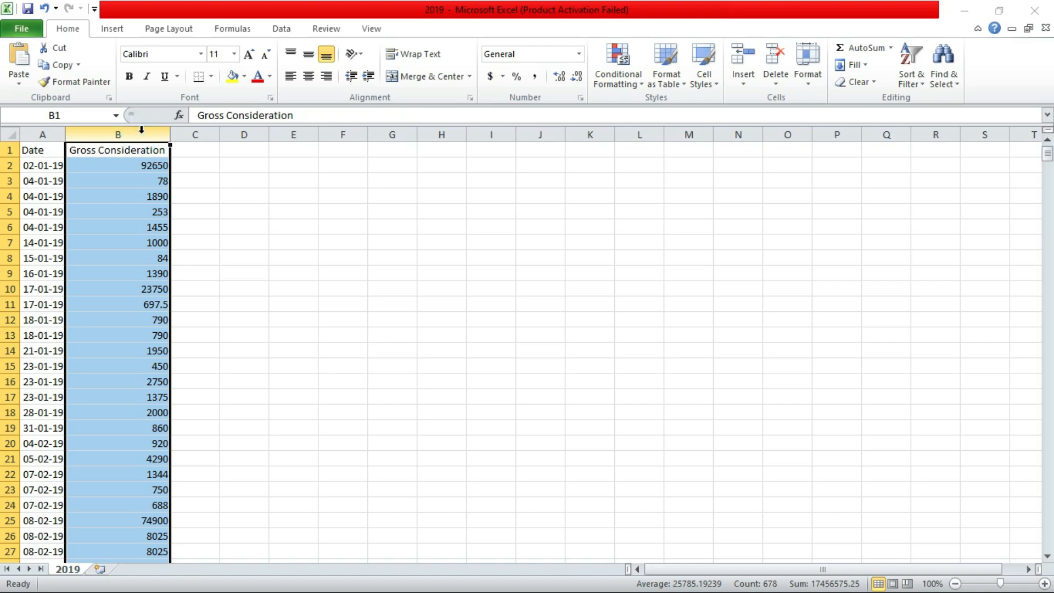
pyautogui.click(535, 80)
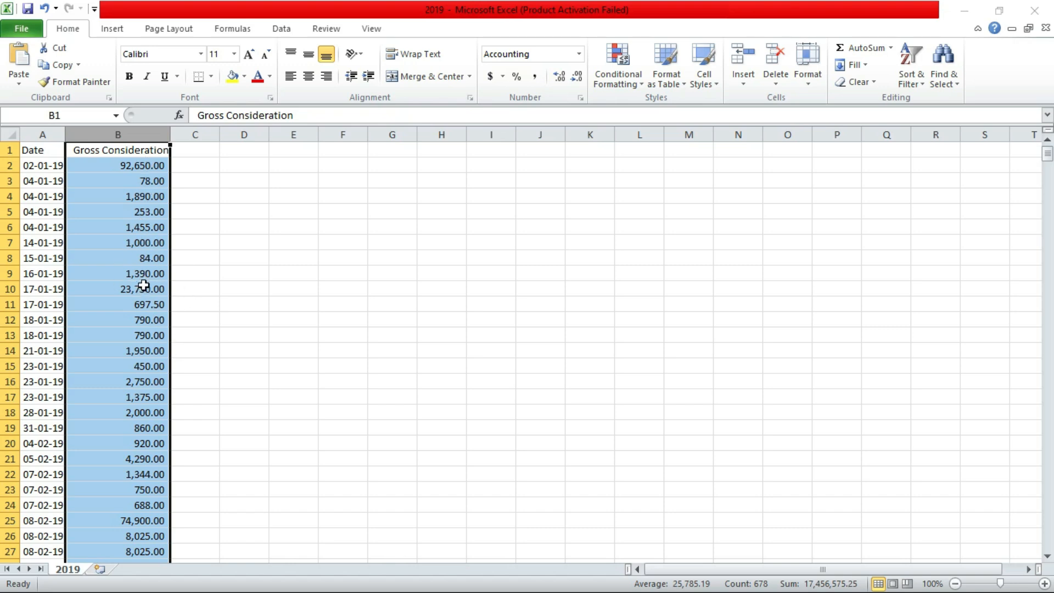
pyautogui.click(212, 261)
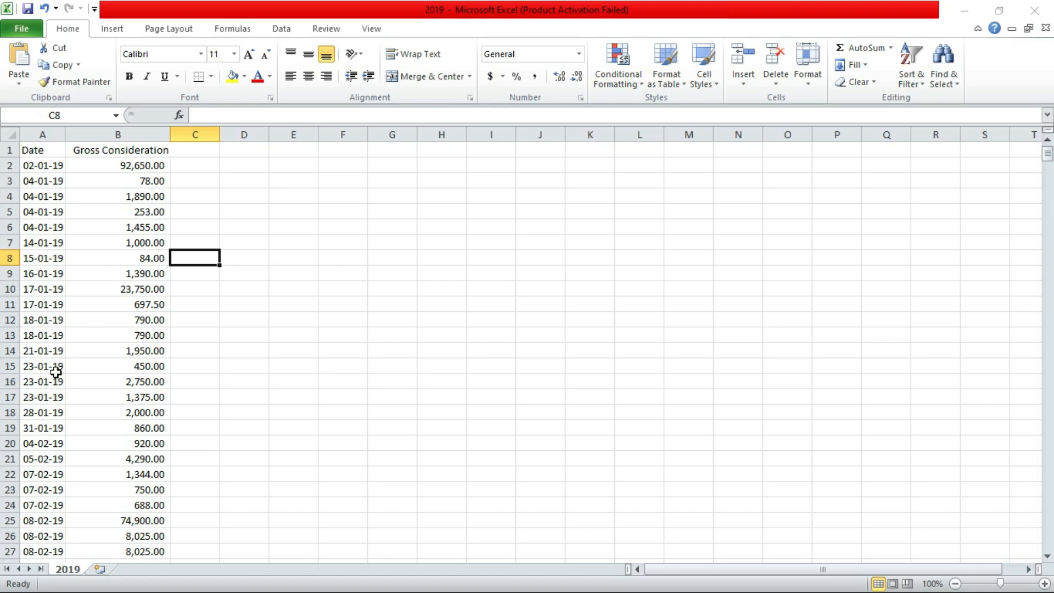
pyautogui.click(11, 443)
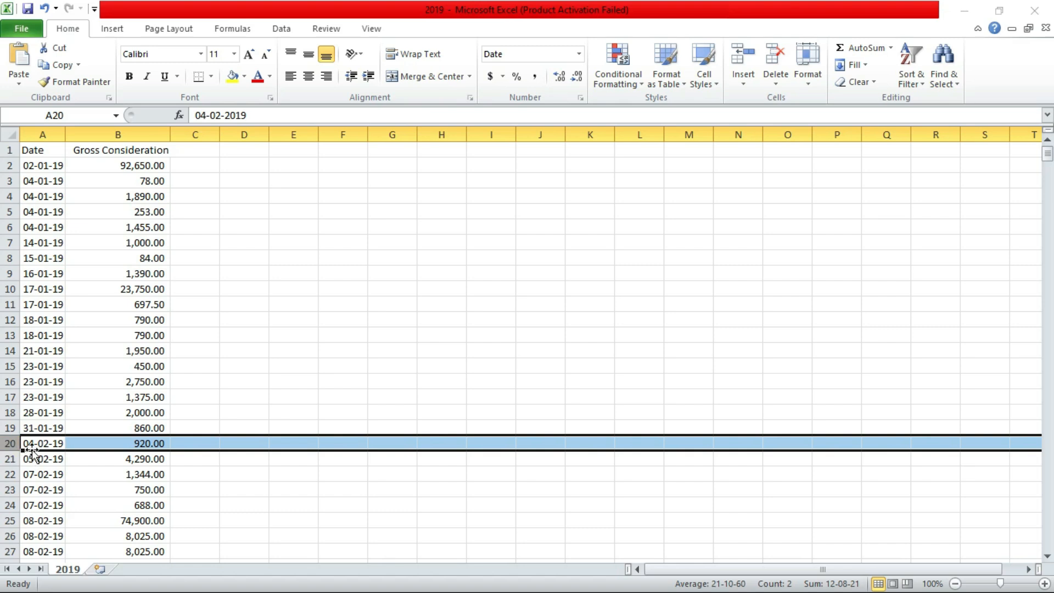
# Copy the Date and Gross Consideration columns and add a new worksheet named "sum"
pyautogui.moveTo(44, 134); pyautogui.dragTo(92, 135)
pyautogui.hotkey('ctrl', 'c')
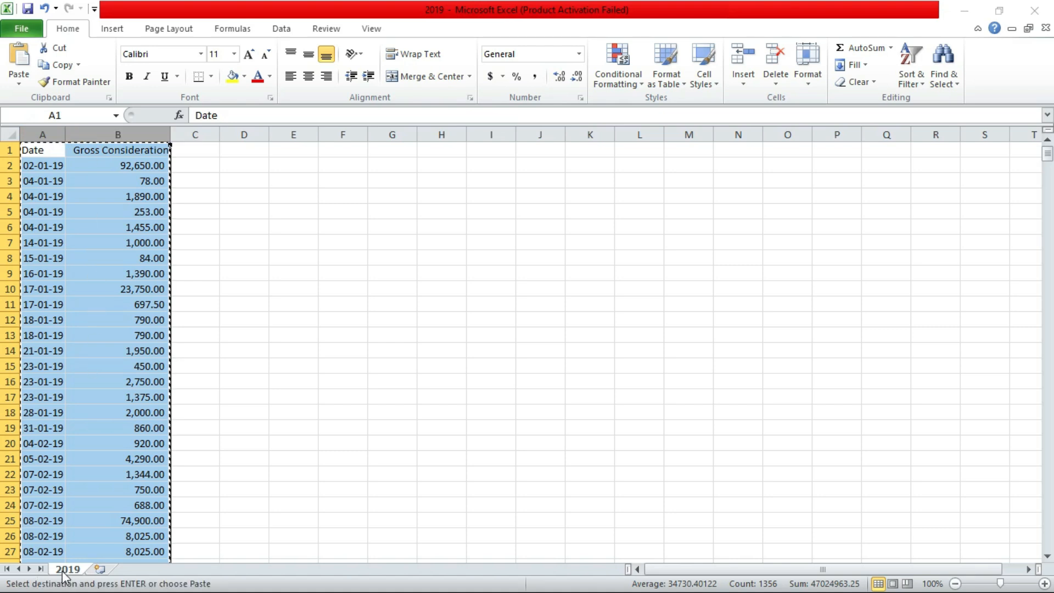
pyautogui.click(99, 569)
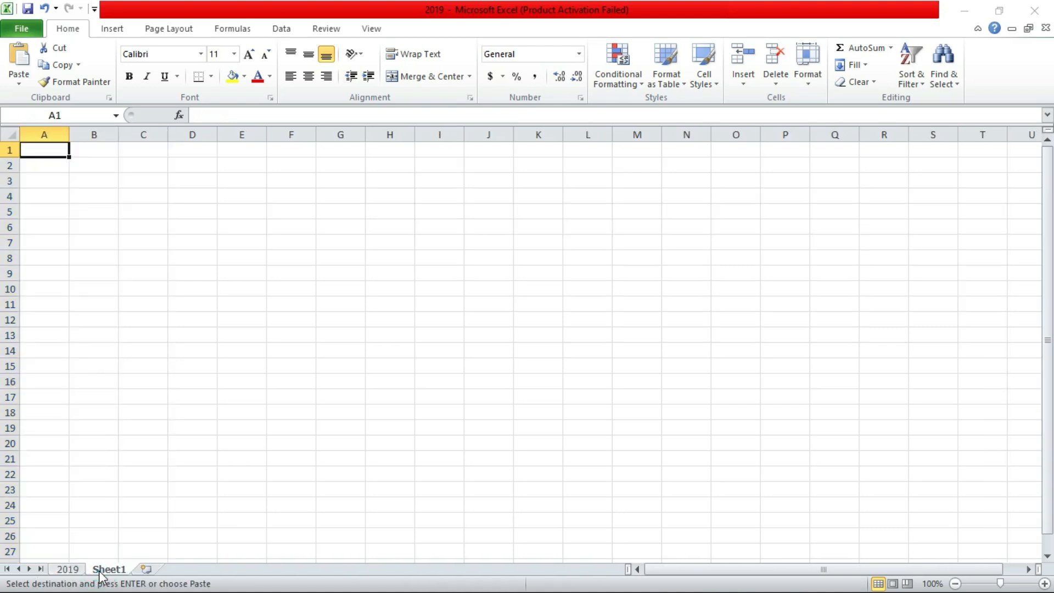
pyautogui.doubleClick(99, 569)
pyautogui.write('sum')
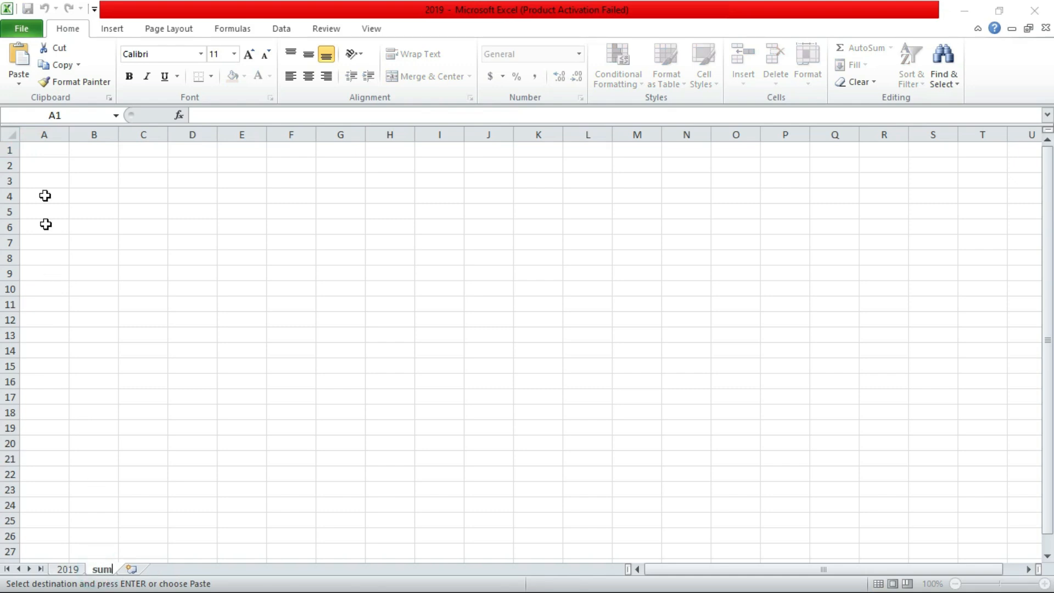
# Paste the copied columns at A1 of the sum sheet and fit column B's width to its contents
pyautogui.click(29, 151)
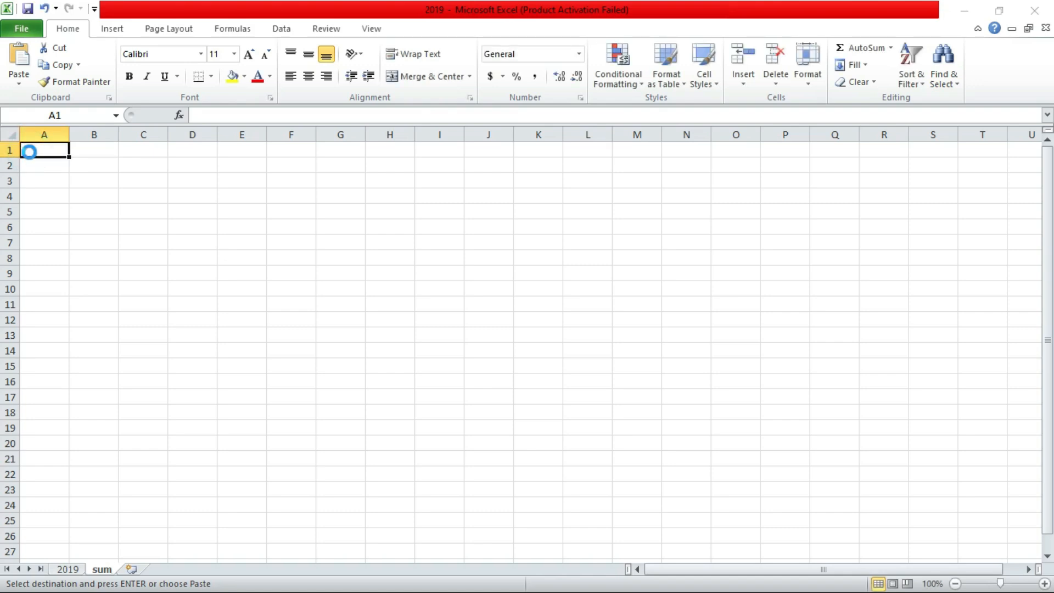
pyautogui.hotkey('ctrl', 'v')
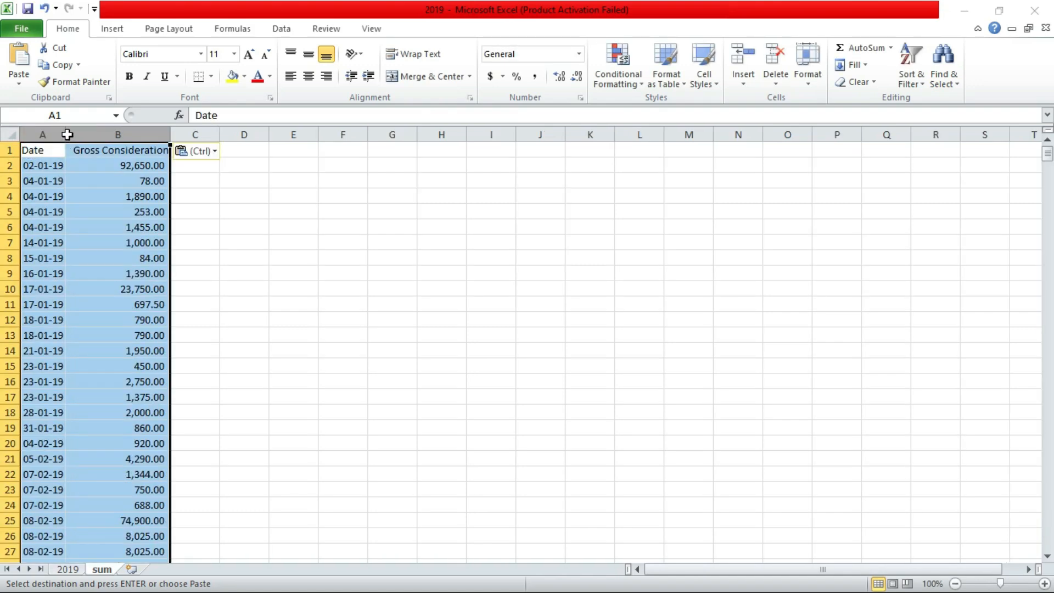
pyautogui.doubleClick(170, 134)
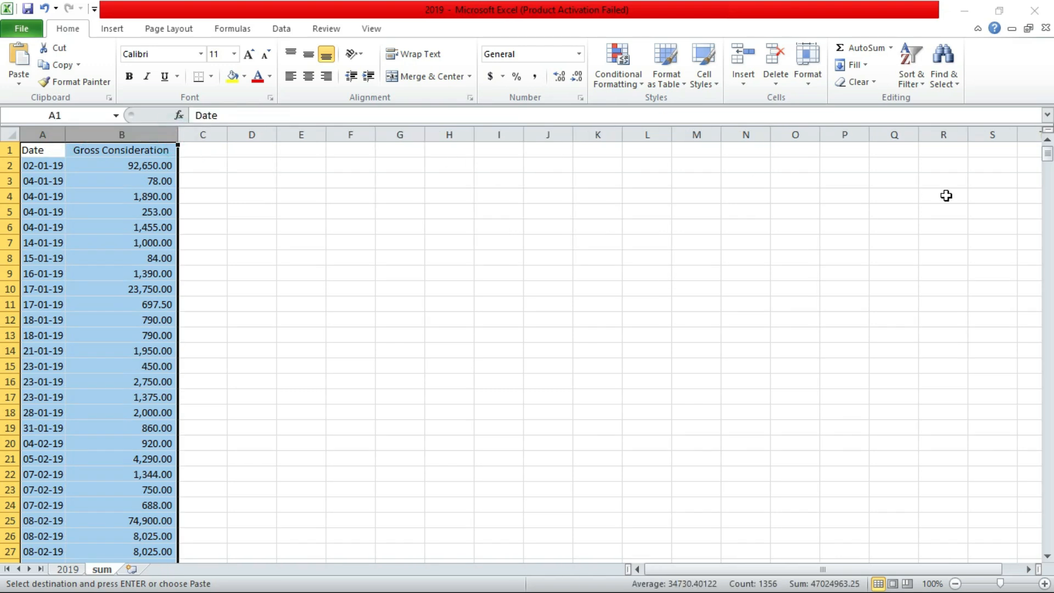
# Enter the label "Total" in A679, directly below the last date in the sum sheet
pyautogui.moveTo(1047, 157); pyautogui.dragTo(1047, 428)
pyautogui.scroll(-20, 16, 439)
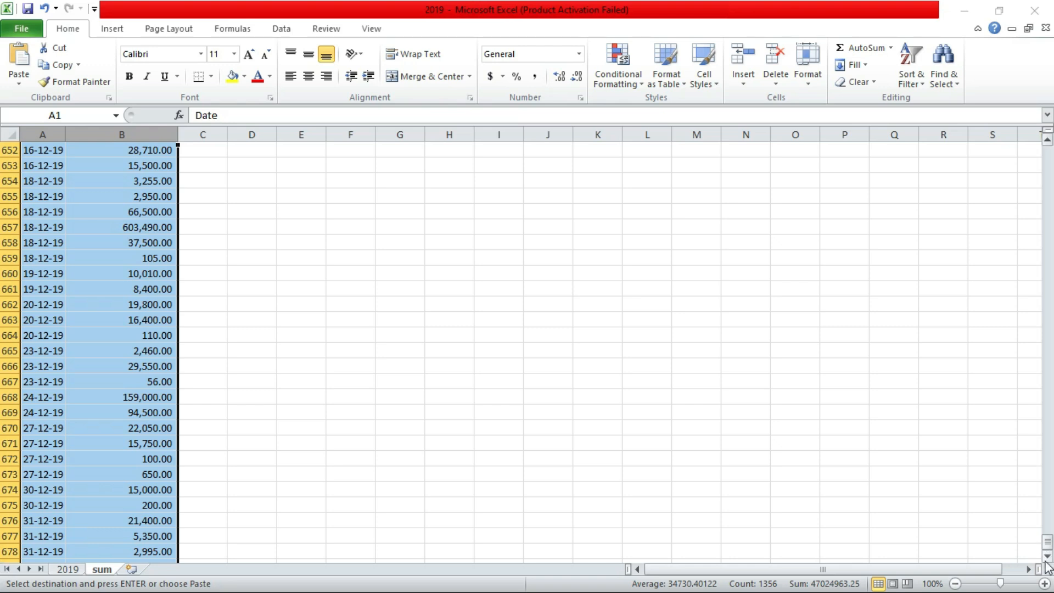
pyautogui.scroll(-3, 1047, 559)
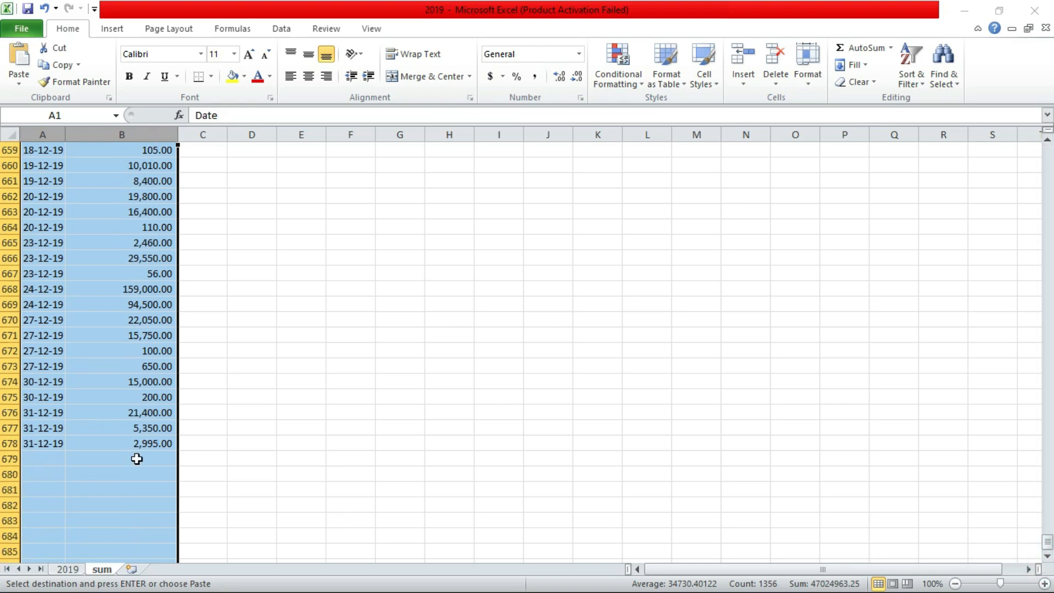
pyautogui.click(135, 463)
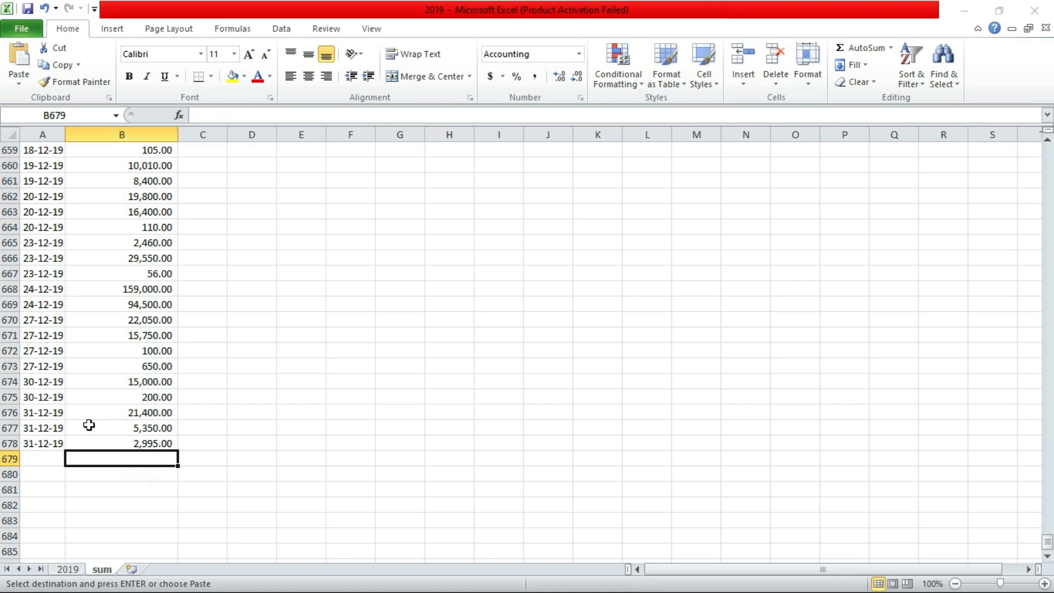
pyautogui.click(41, 457)
pyautogui.write('Total')
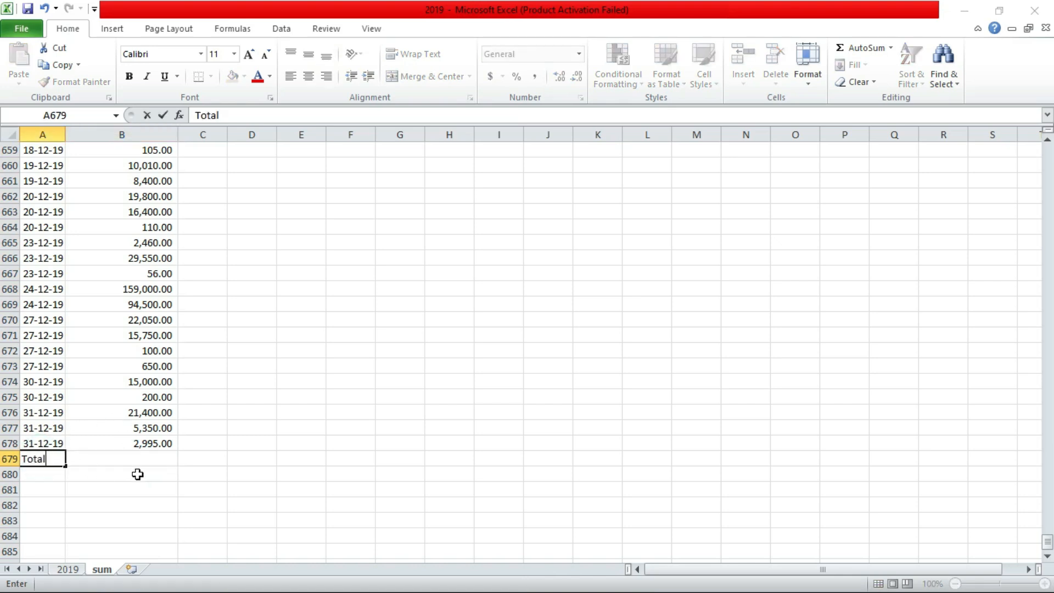
# Enter =SUM(B2:B678) in B679 to total the Gross Consideration amounts, and check the resulting cell
pyautogui.click(139, 462)
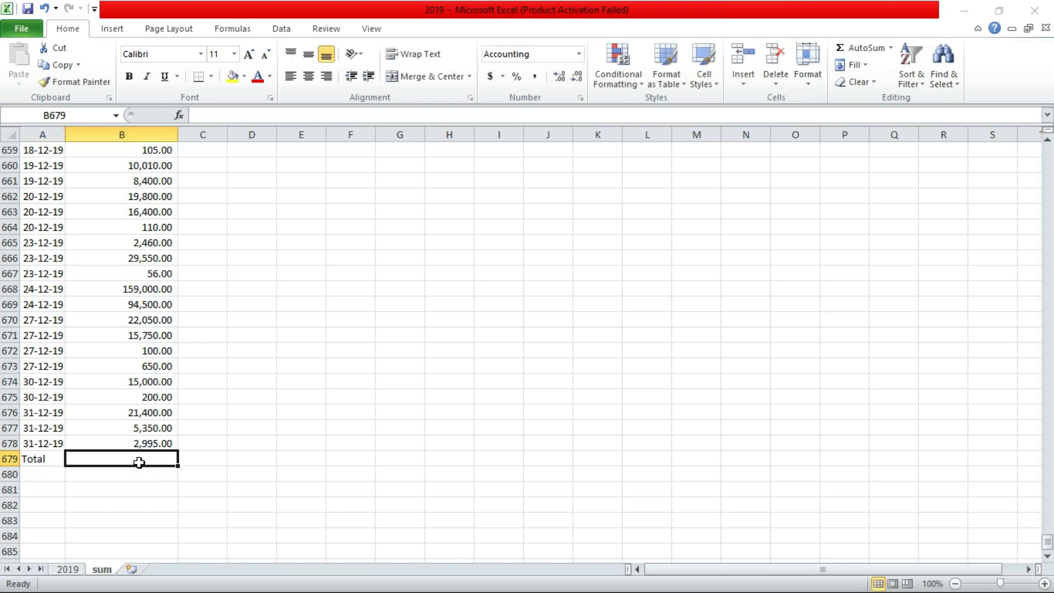
pyautogui.write('=sum')
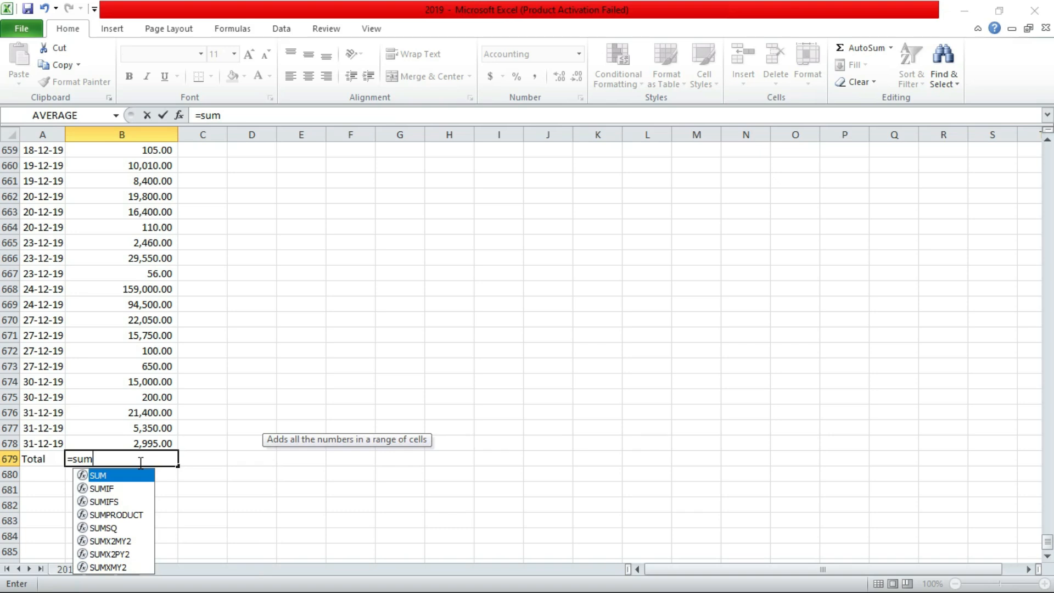
pyautogui.write('(')
pyautogui.click(139, 436)
pyautogui.moveTo(1047, 540); pyautogui.dragTo(1046, 151)
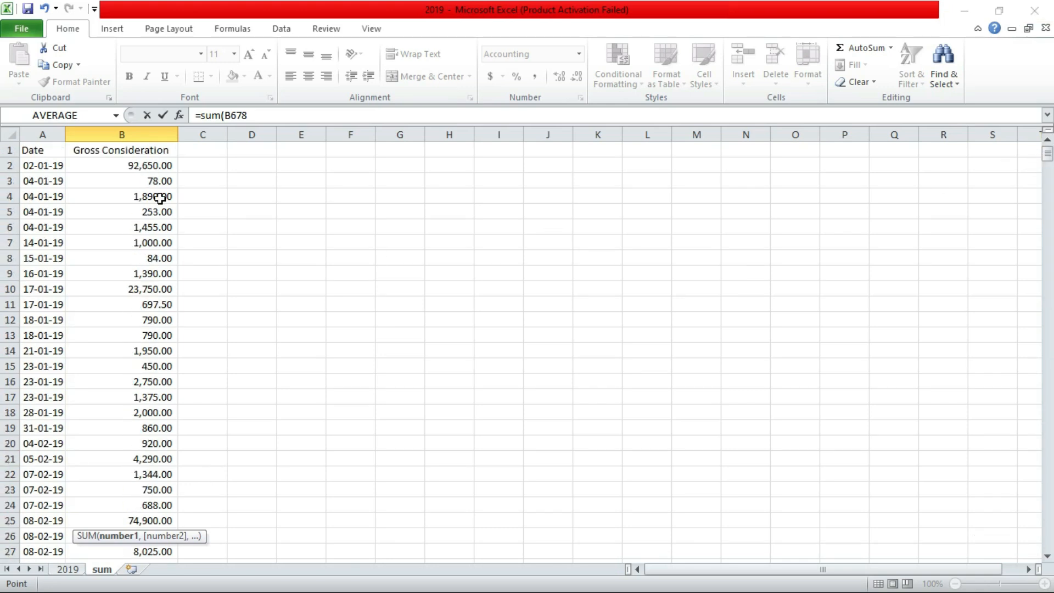
pyautogui.keyDown('shift'); pyautogui.click(145, 168); pyautogui.keyUp('shift')
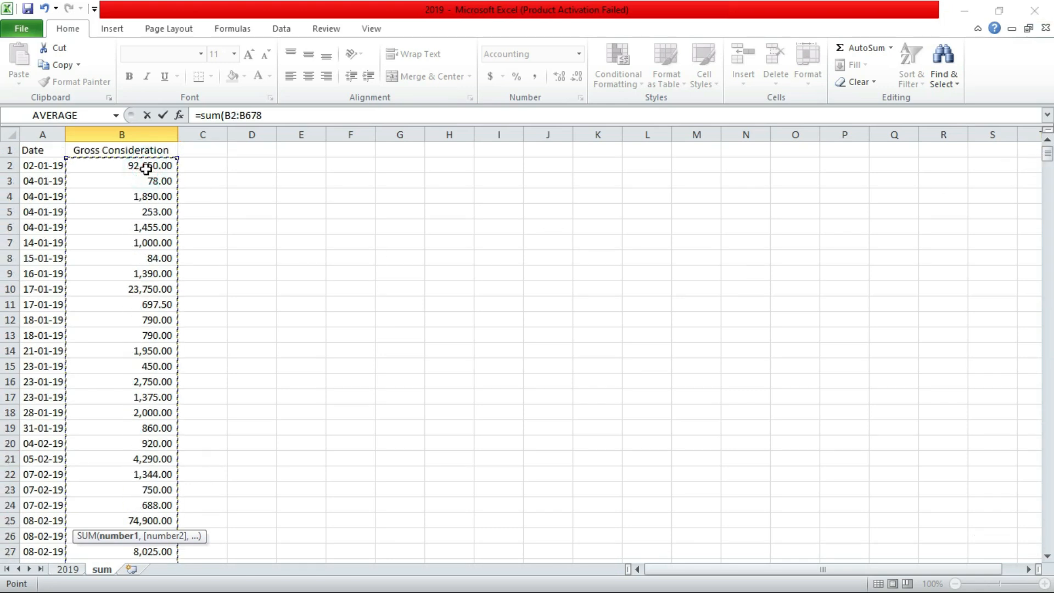
pyautogui.click(297, 117)
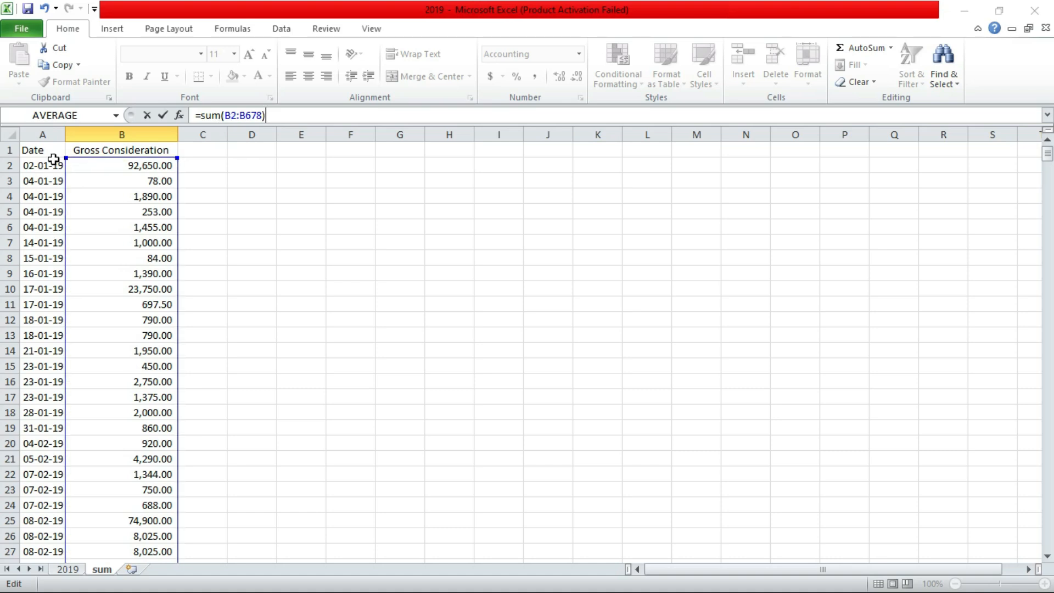
pyautogui.click(133, 164)
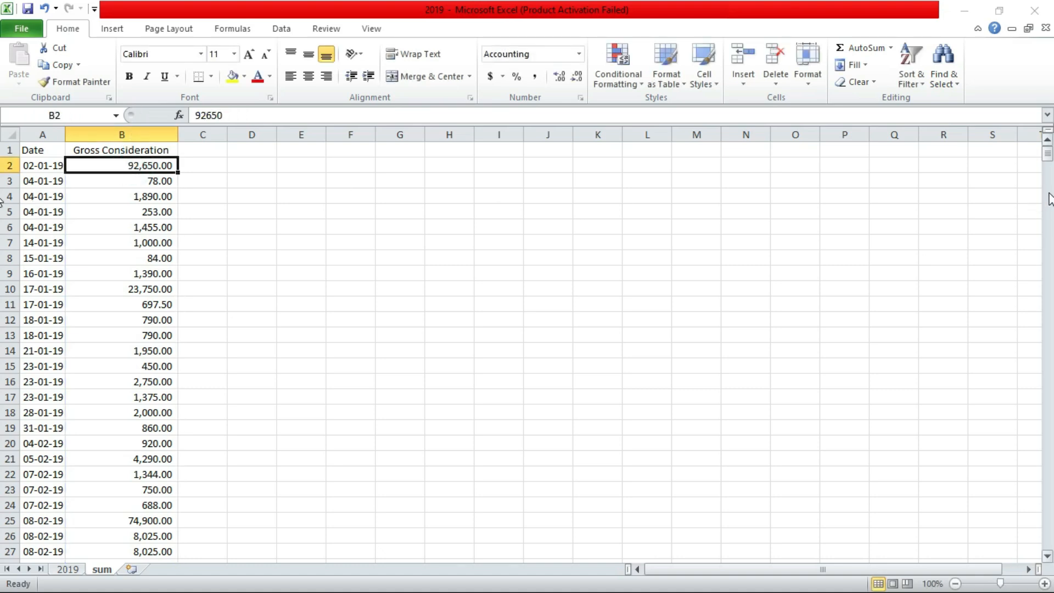
pyautogui.moveTo(1047, 153); pyautogui.dragTo(1047, 541)
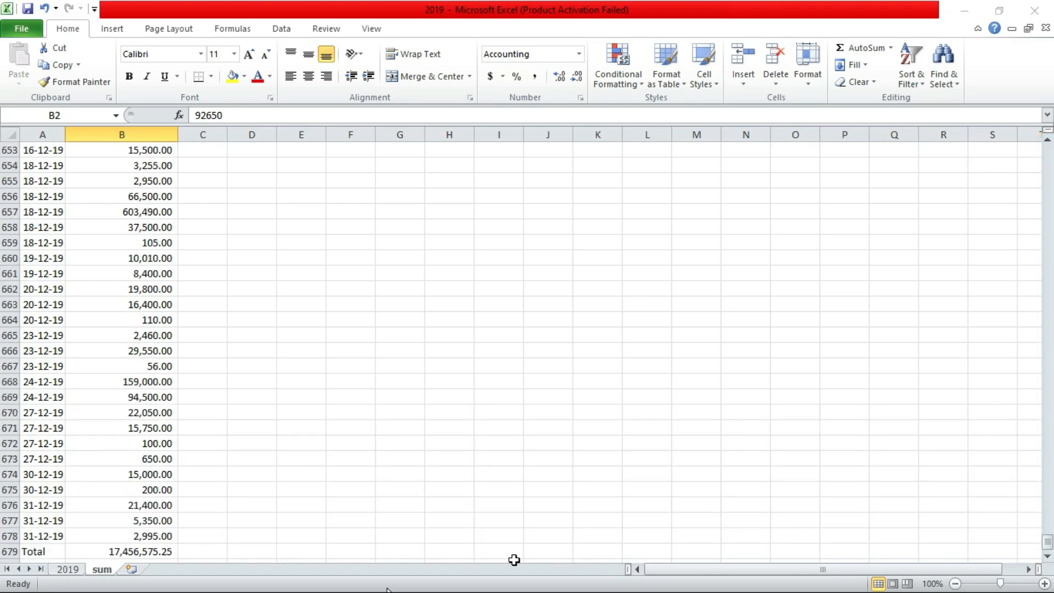
pyautogui.click(141, 550)
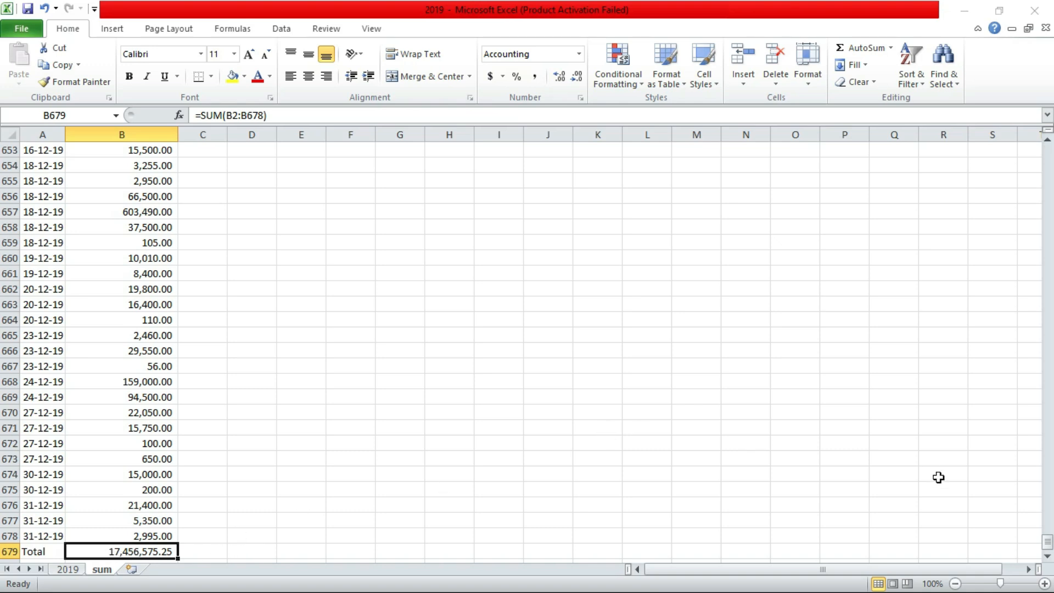
# Try AutoSum in B680 below the total with C680 as its range, and clear the cell's contents
pyautogui.click(1047, 556)
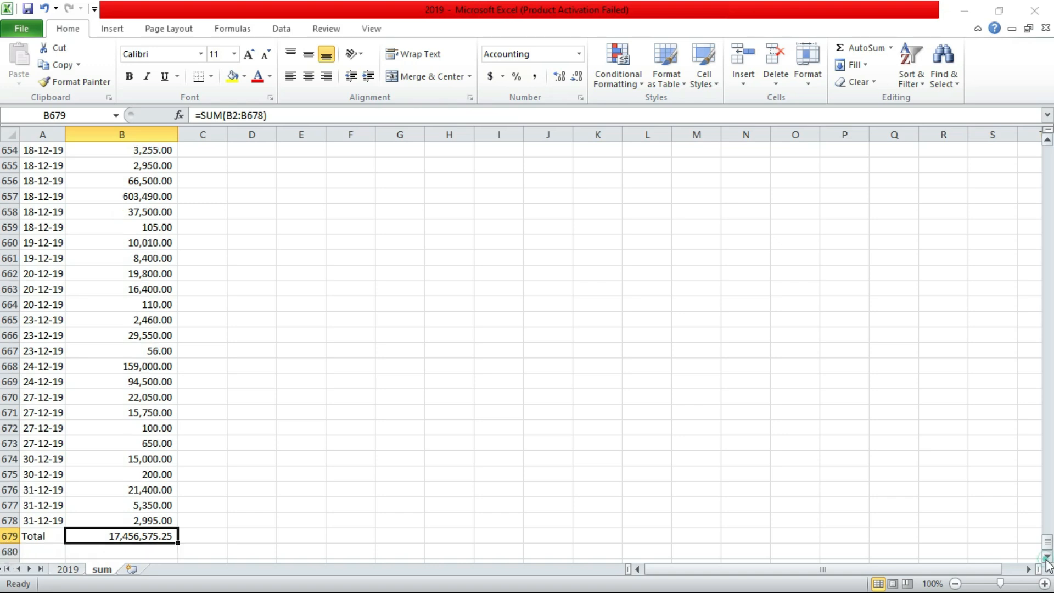
pyautogui.click(1047, 556)
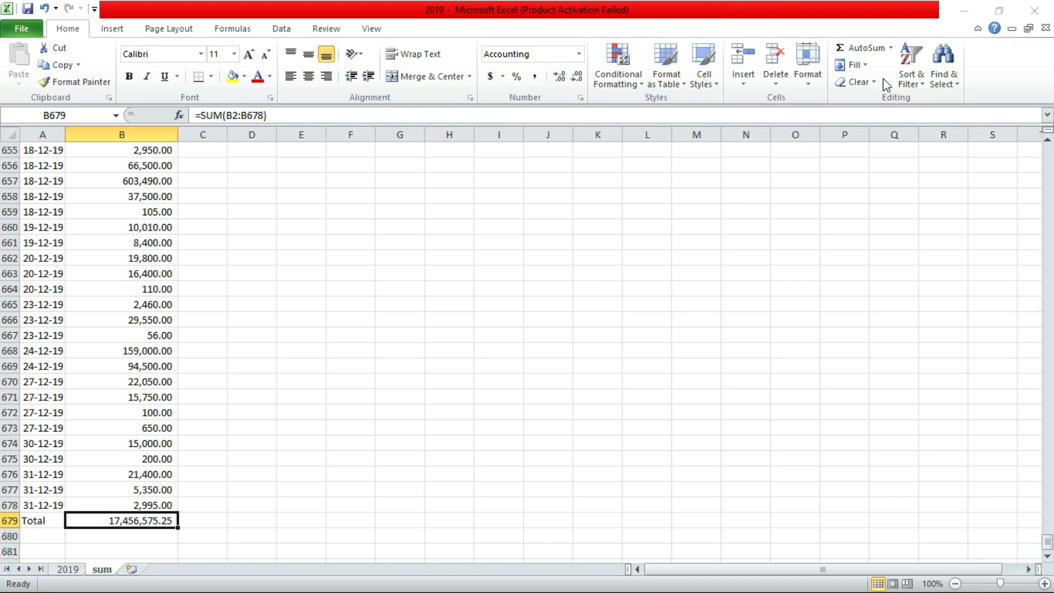
pyautogui.click(125, 541)
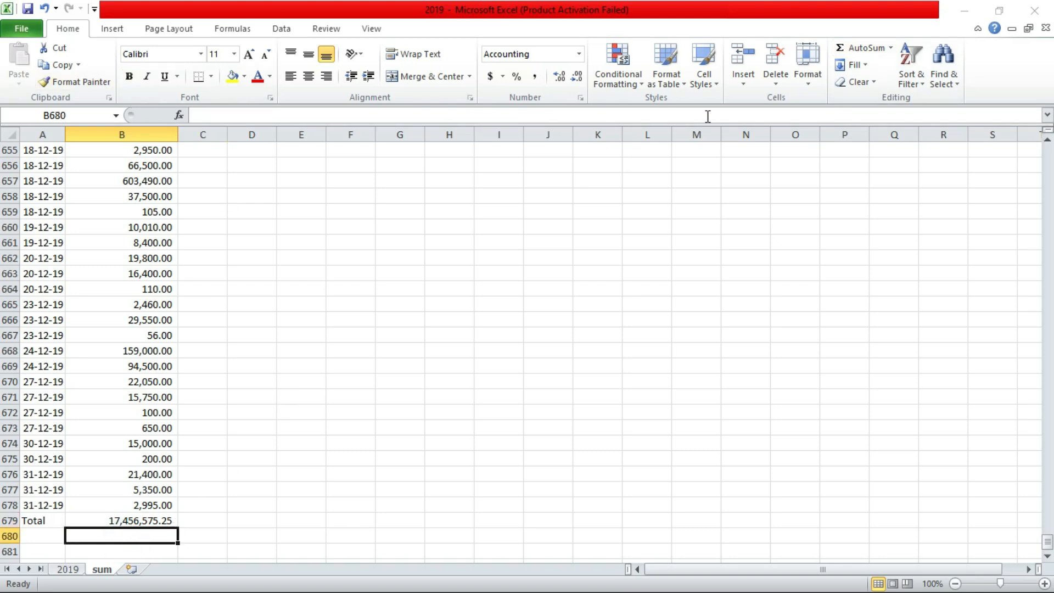
pyautogui.click(860, 50)
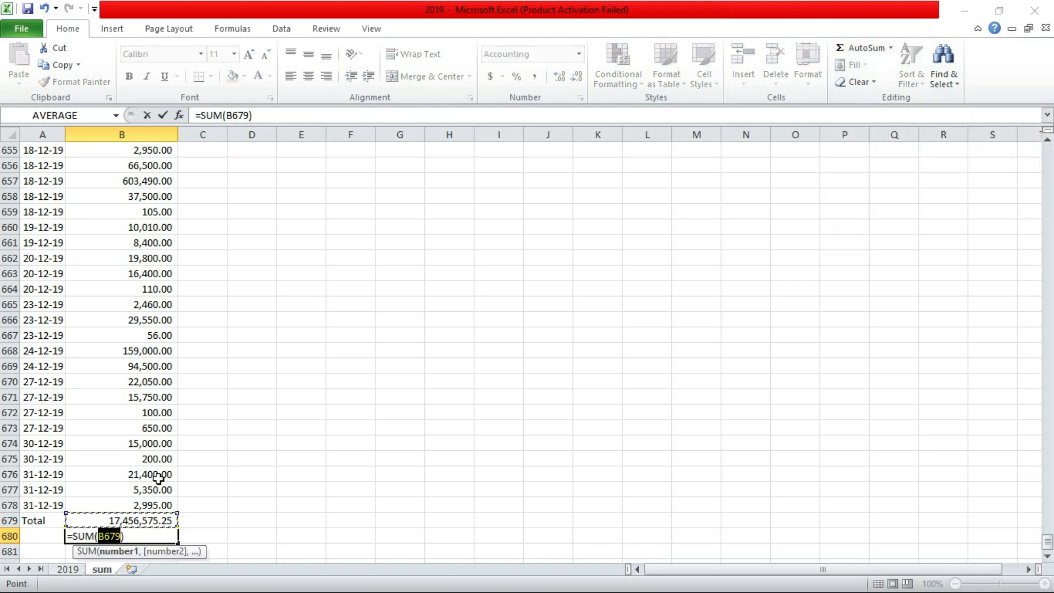
pyautogui.click(207, 538)
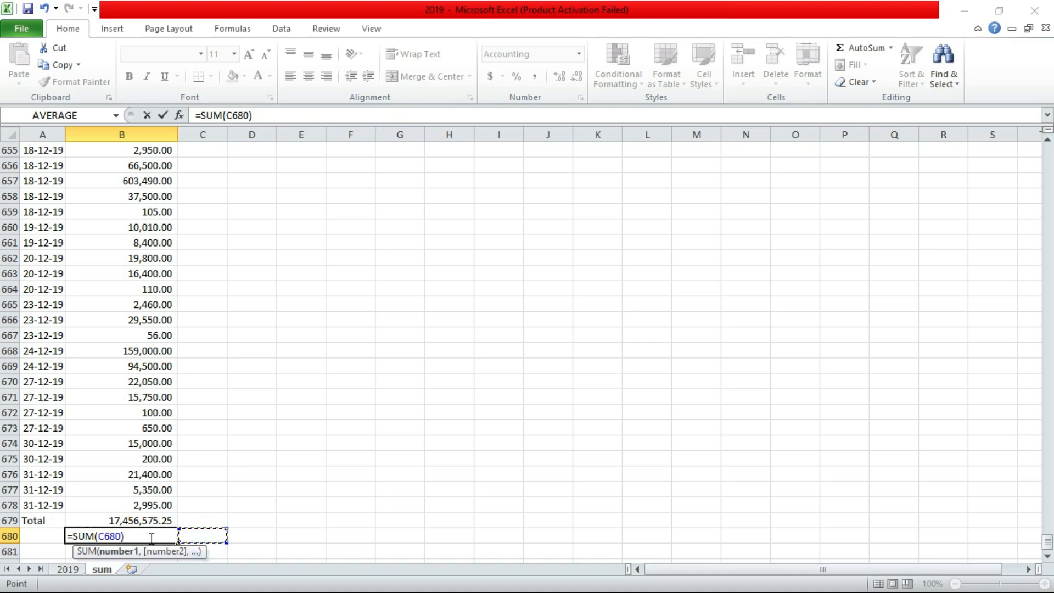
pyautogui.press('Return')
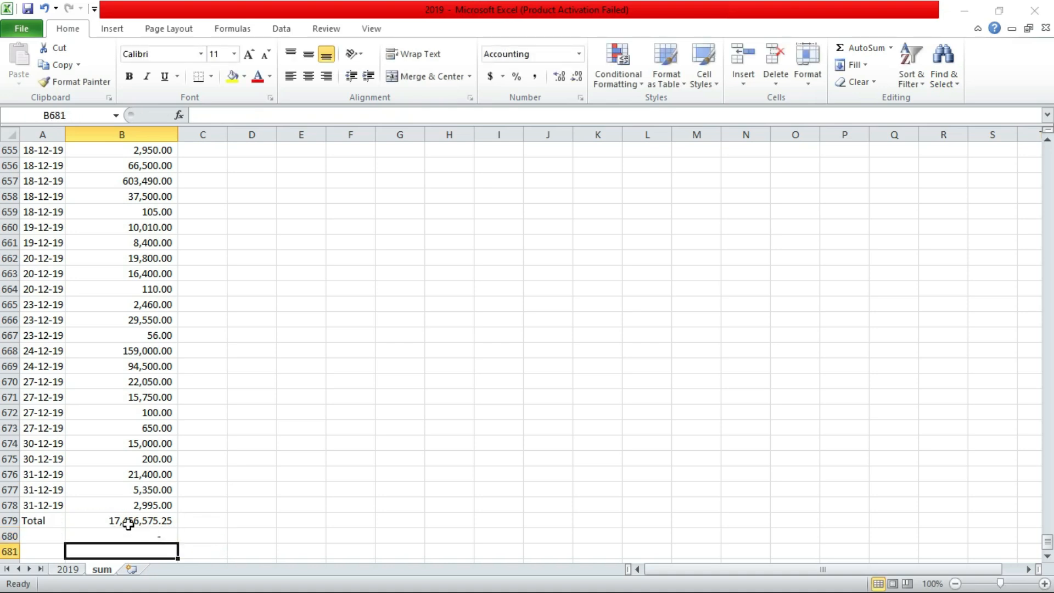
pyautogui.click(140, 535)
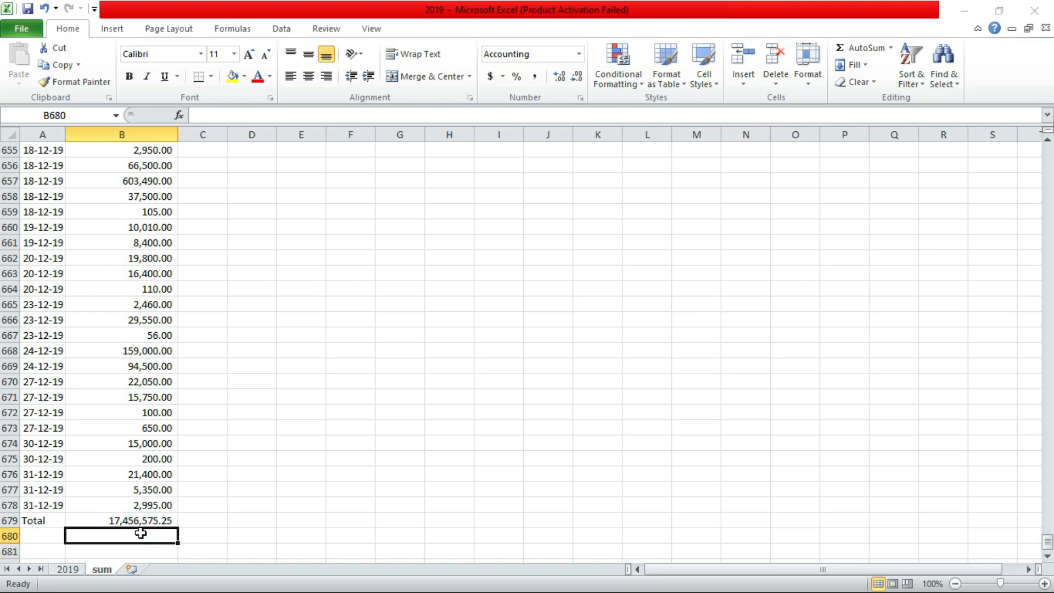
# Move the Total label and its sum from A679:B679 to A681:B681
pyautogui.moveTo(28, 520); pyautogui.dragTo(130, 523)
pyautogui.hotkey('ctrl', 'c')
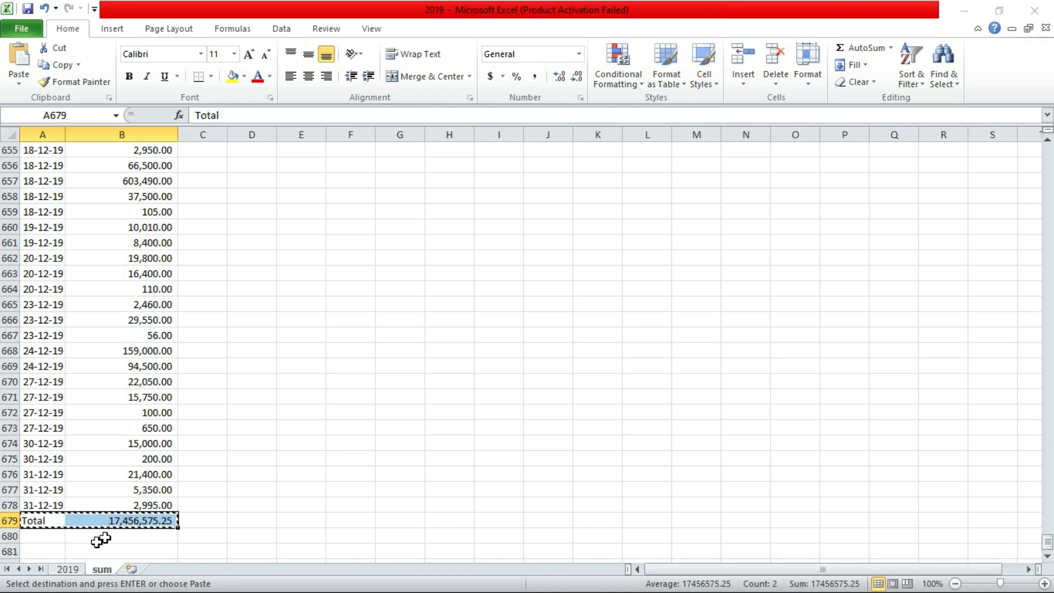
pyautogui.click(36, 550)
pyautogui.rightClick(37, 551)
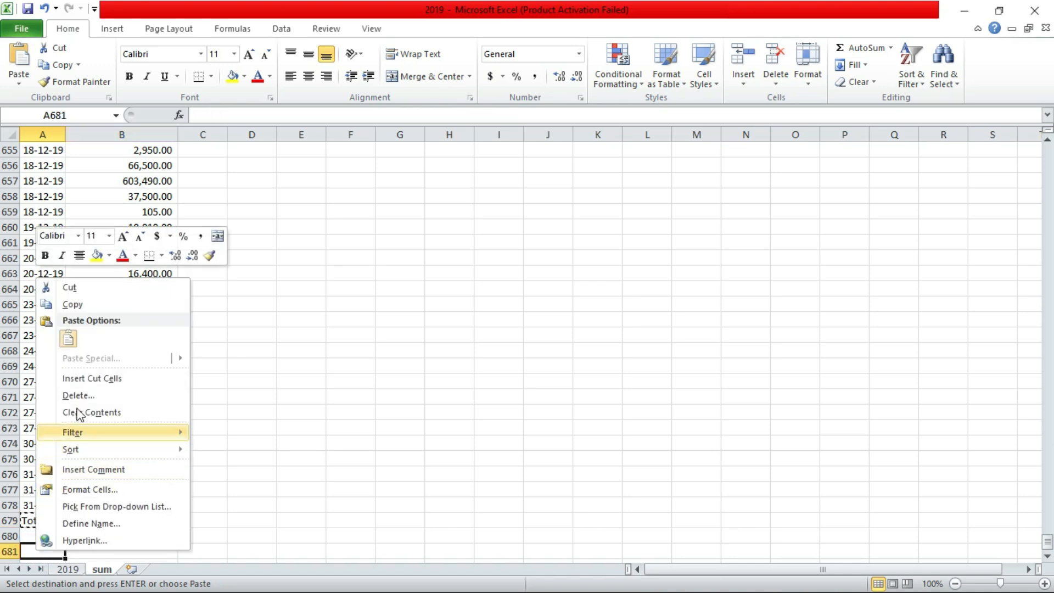
pyautogui.click(68, 339)
pyautogui.click(68, 341)
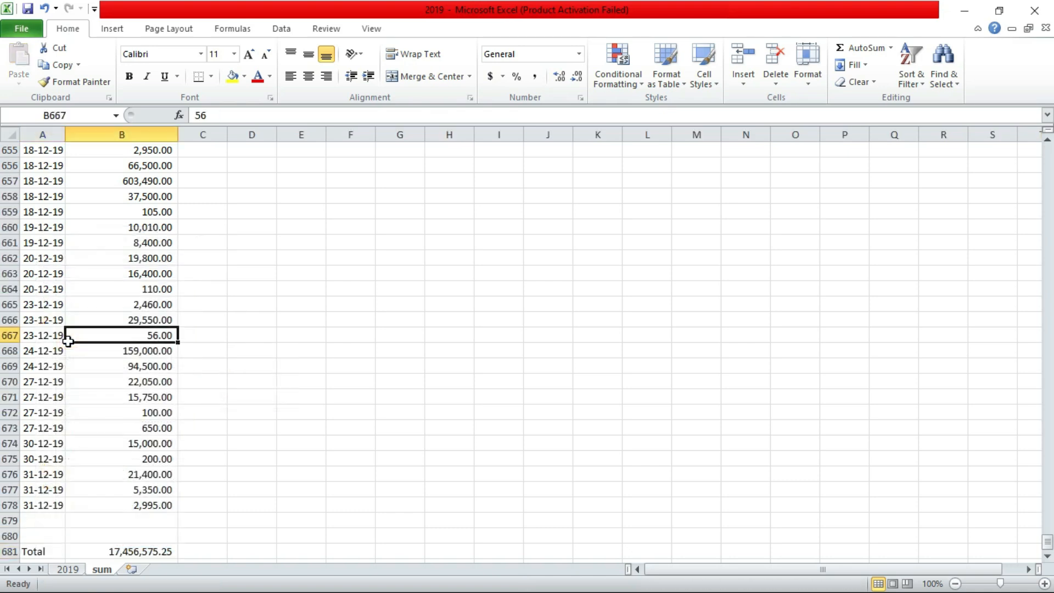
# Enter the label "Total" in A679 and use AutoSum in B679 to add up B2:B678
pyautogui.click(133, 521)
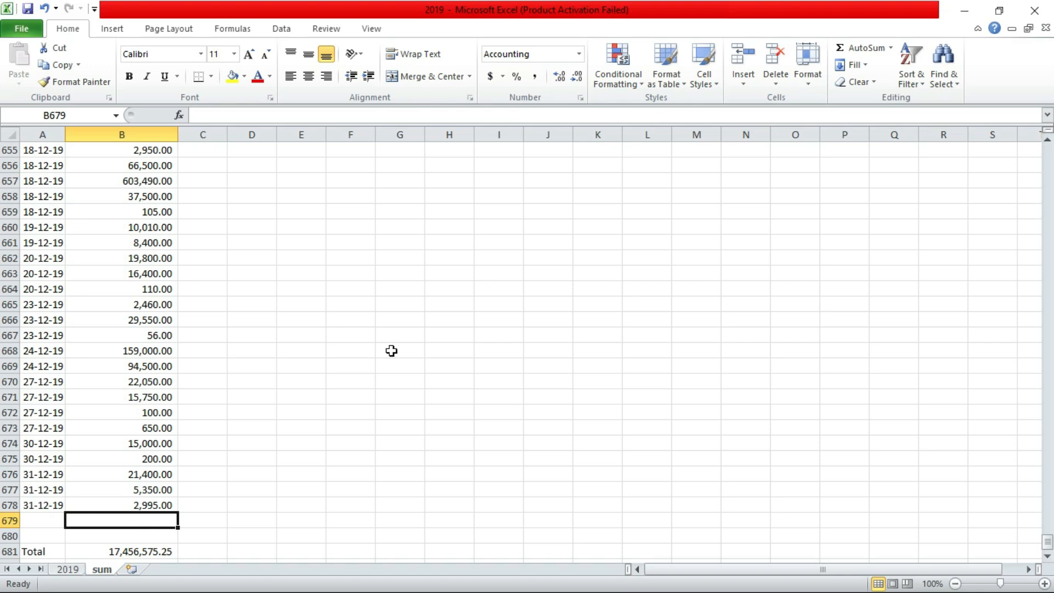
pyautogui.click(52, 515)
pyautogui.write('To')
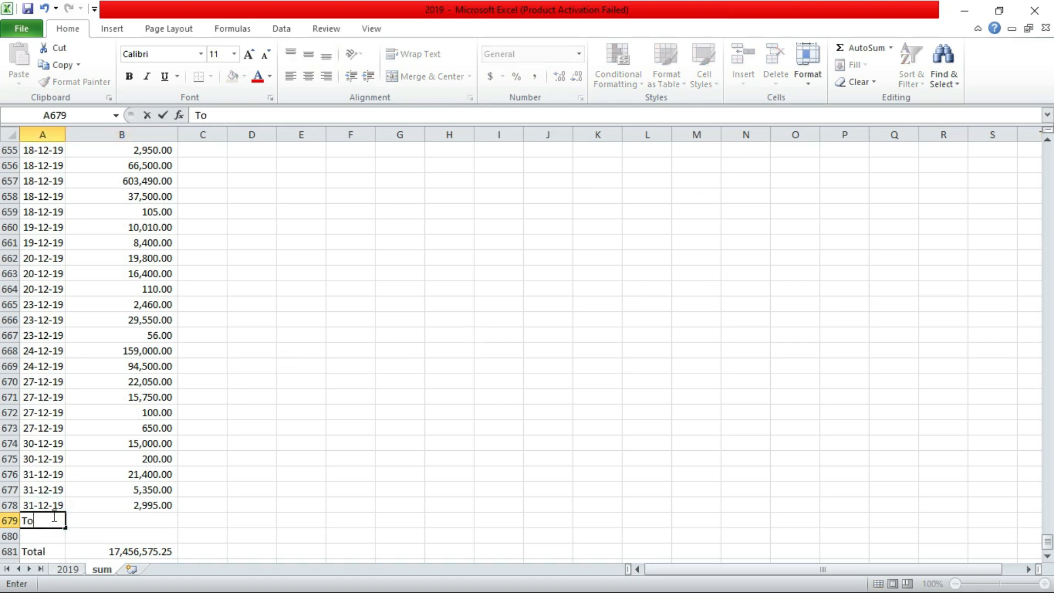
pyautogui.write('tal')
pyautogui.press('Tab')
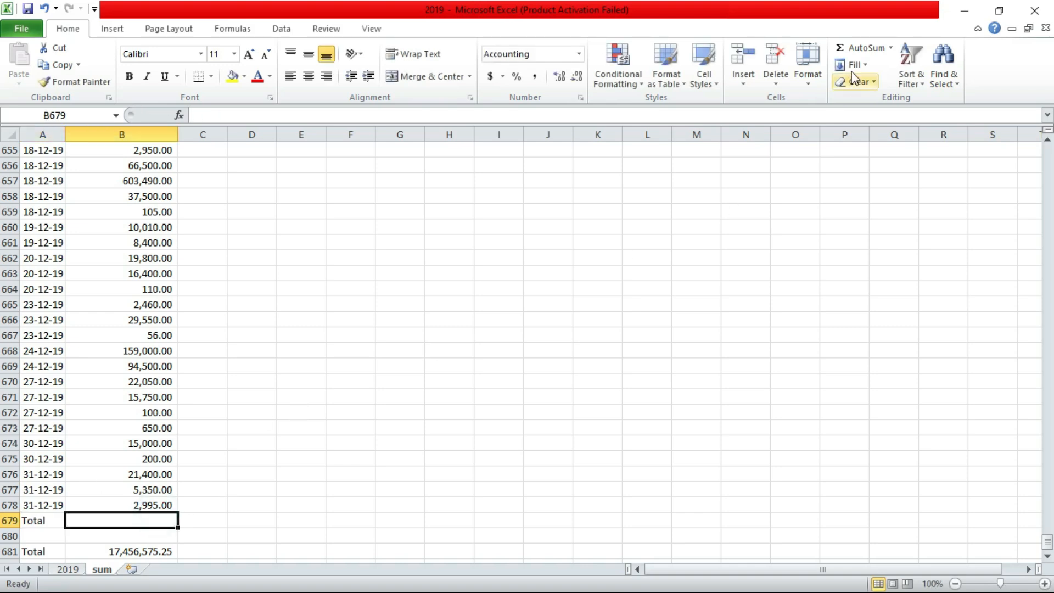
pyautogui.click(859, 48)
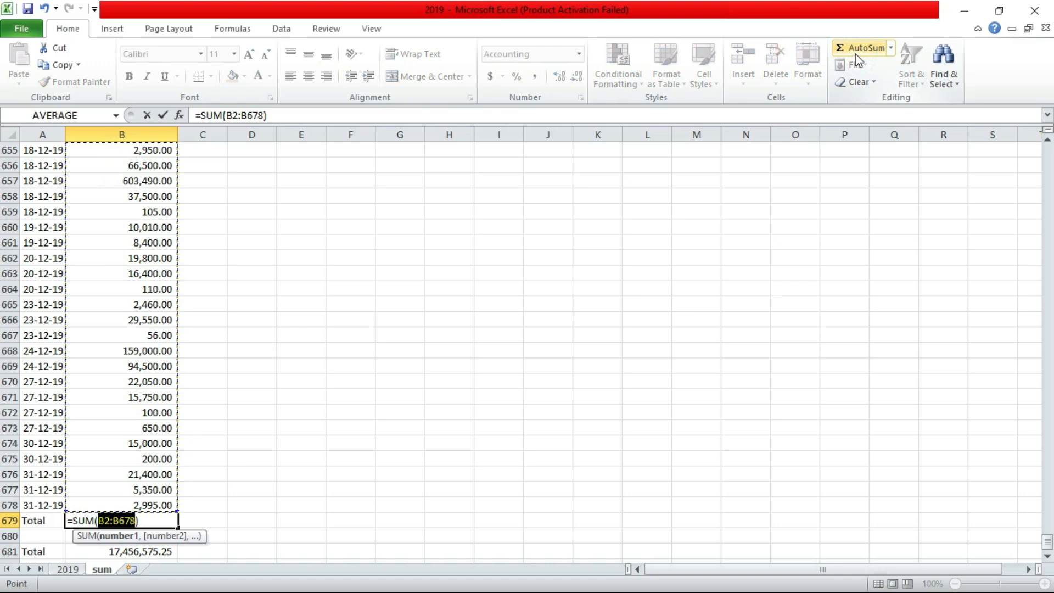
pyautogui.press('Return')
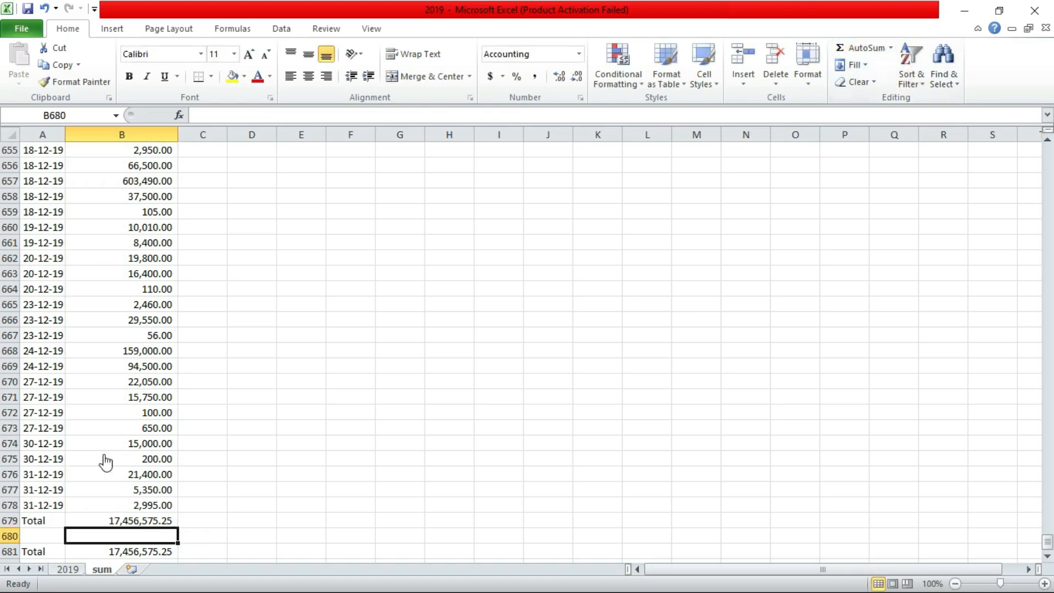
# Make both total rows in A679:B681 bold, and check the formula in B679
pyautogui.click(1047, 558)
pyautogui.click(1048, 557)
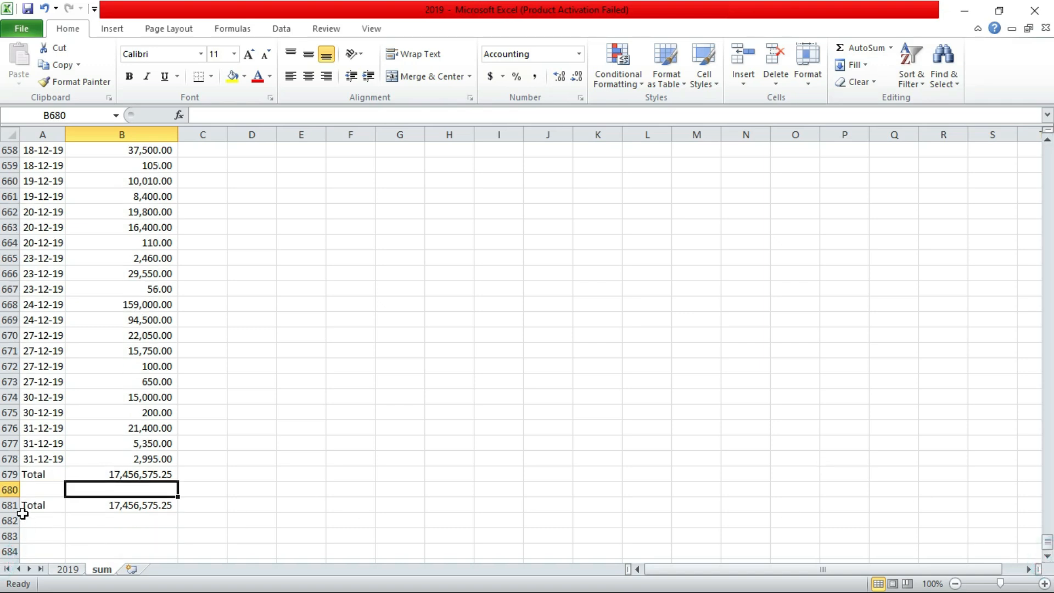
pyautogui.moveTo(25, 479); pyautogui.dragTo(141, 504)
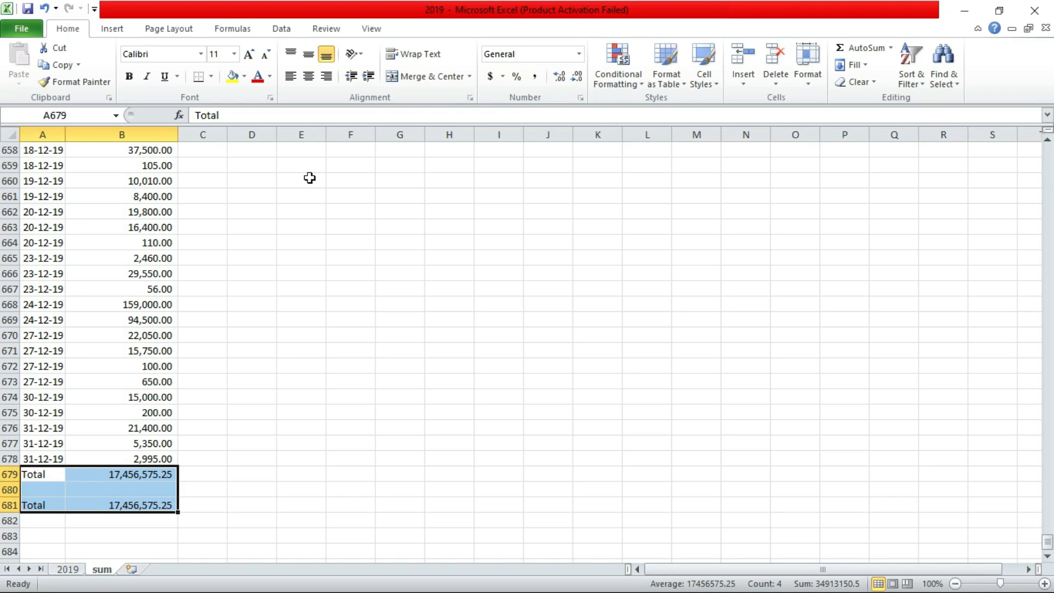
pyautogui.click(133, 75)
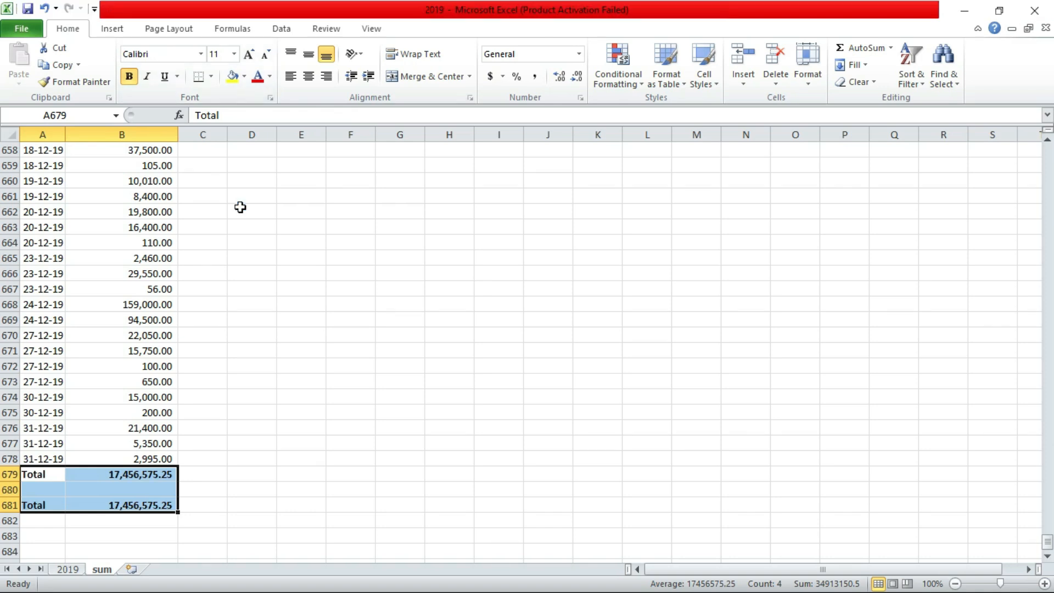
pyautogui.doubleClick(192, 255)
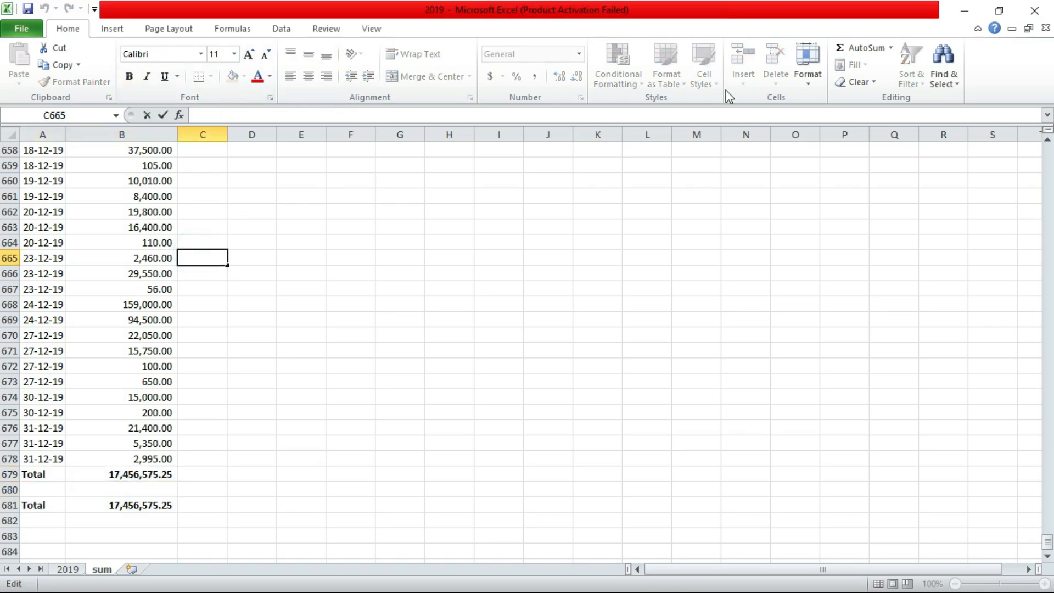
pyautogui.click(164, 474)
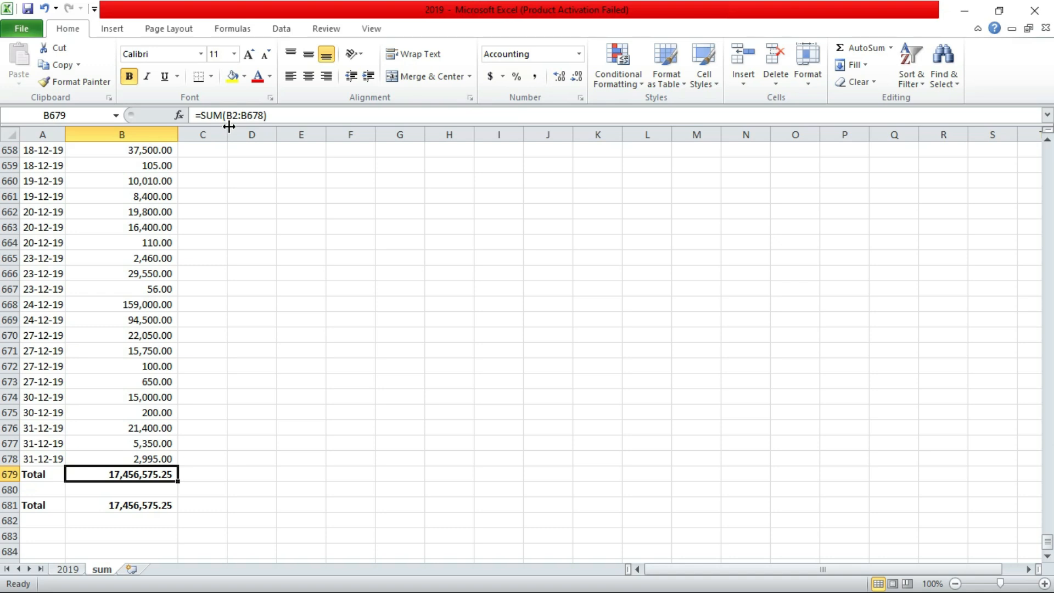
# Create a copy of the sum sheet and place it at the end of the workbook
pyautogui.click(102, 571)
pyautogui.rightClick(103, 571)
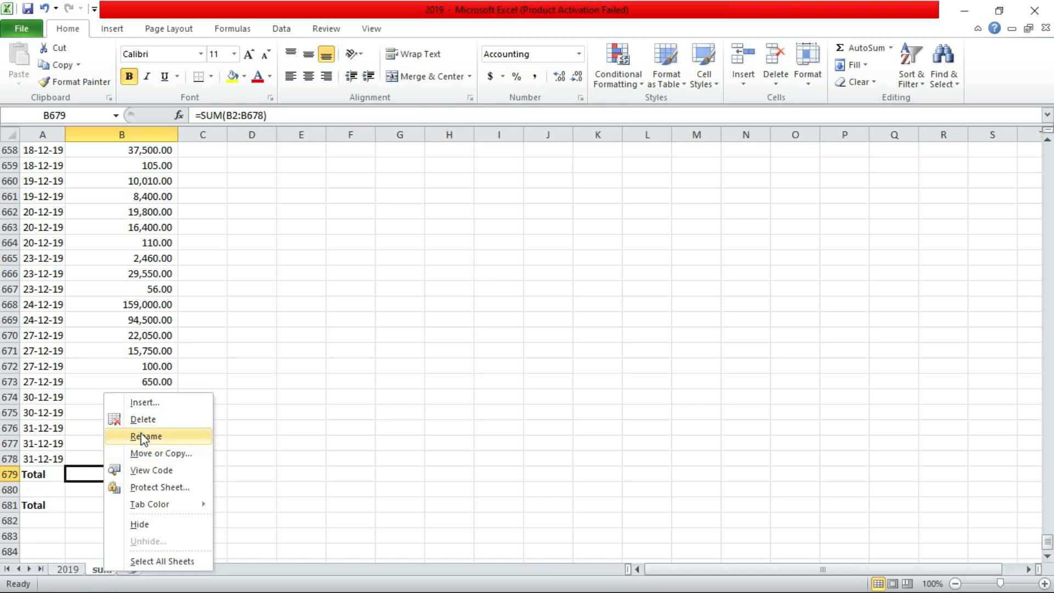
pyautogui.click(147, 453)
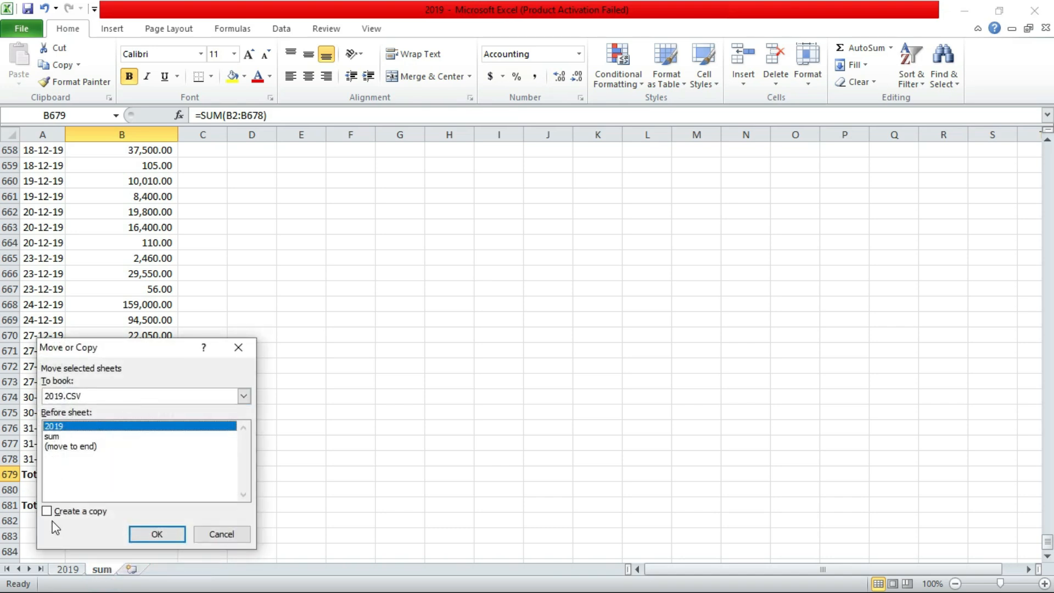
pyautogui.click(61, 447)
pyautogui.click(48, 512)
pyautogui.click(150, 534)
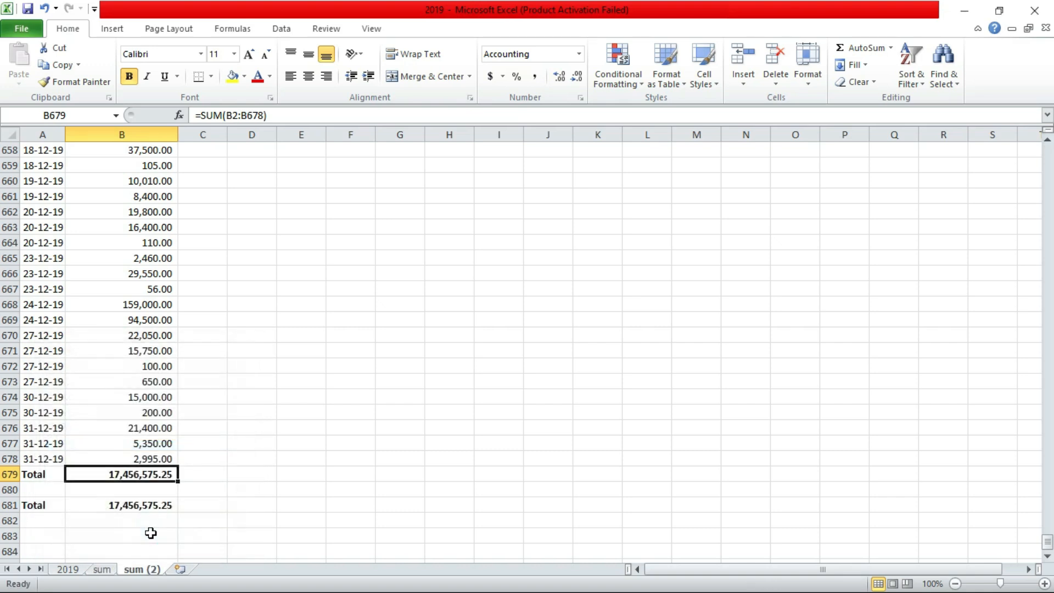
# Rename the copied sheet as "sum if"
pyautogui.doubleClick(153, 571)
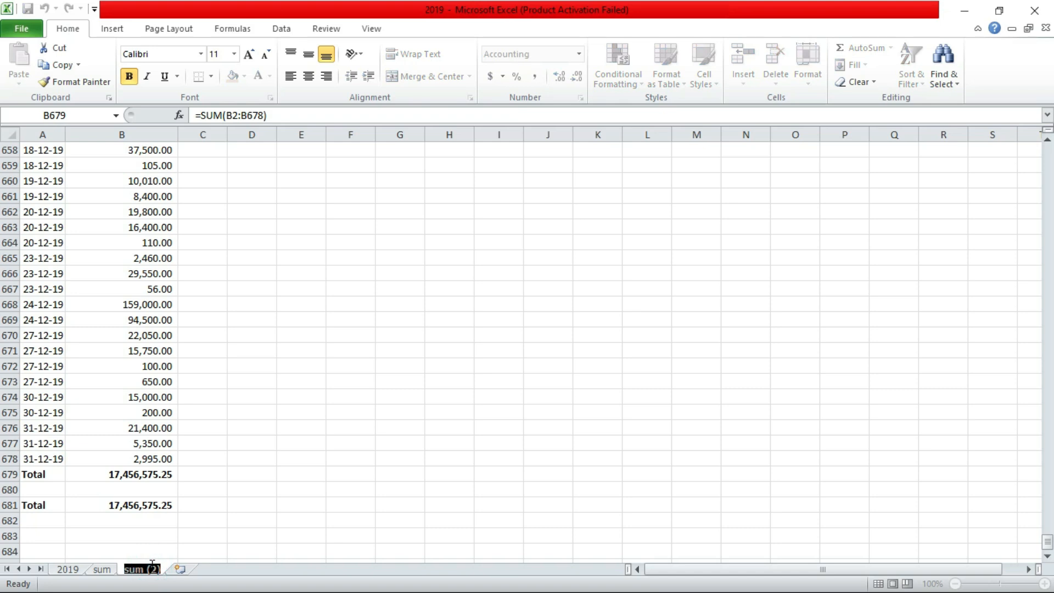
pyautogui.write('sum if')
pyautogui.click(150, 523)
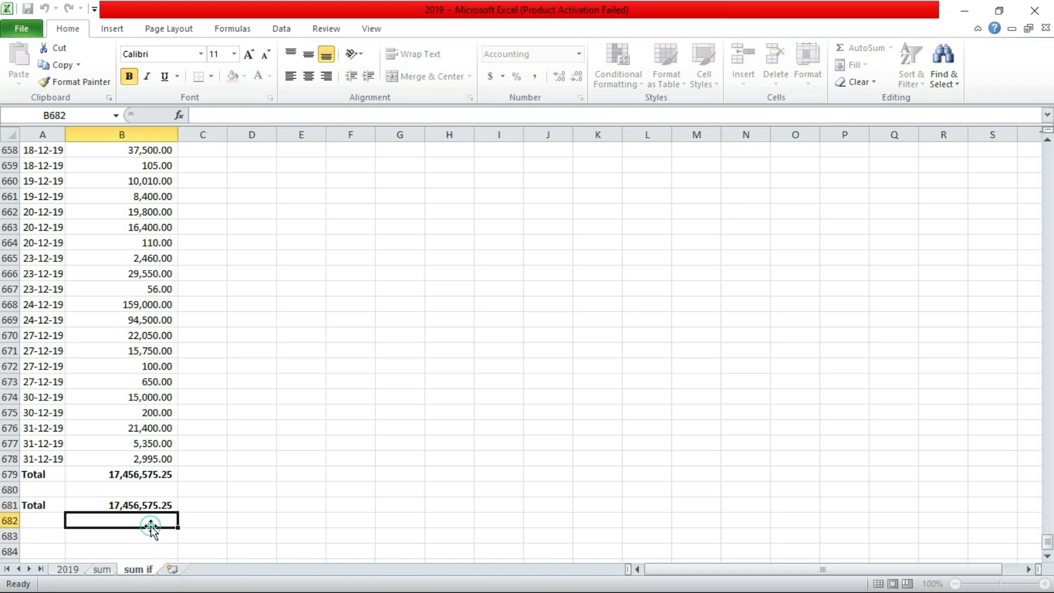
# Clear both sums in B679:B682 and the second Total label in A681 on the sum if sheet
pyautogui.click(25, 477)
pyautogui.moveTo(88, 473); pyautogui.dragTo(150, 522)
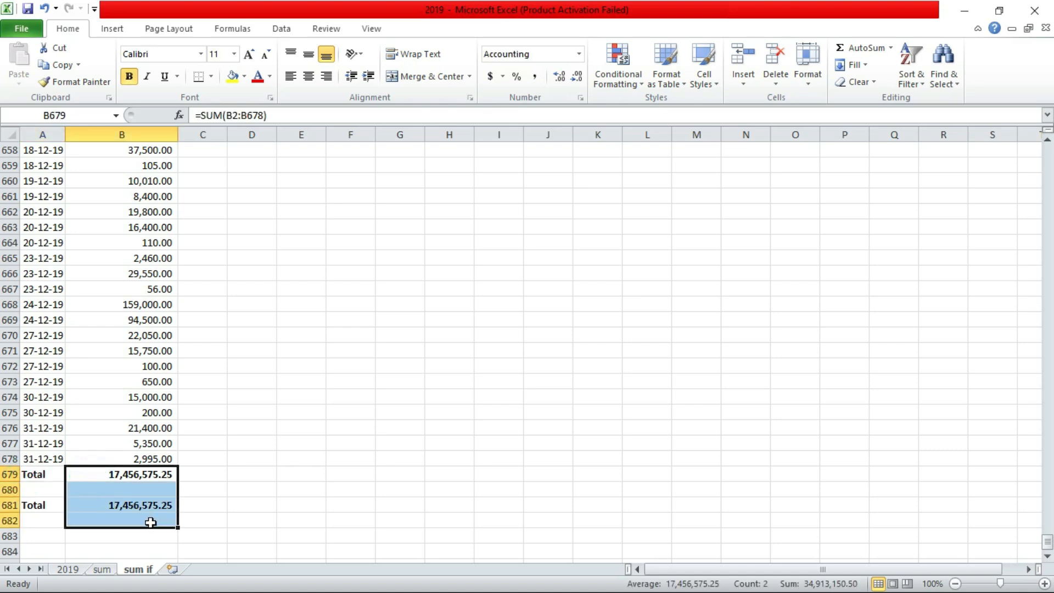
pyautogui.press('Delete')
pyautogui.click(40, 504)
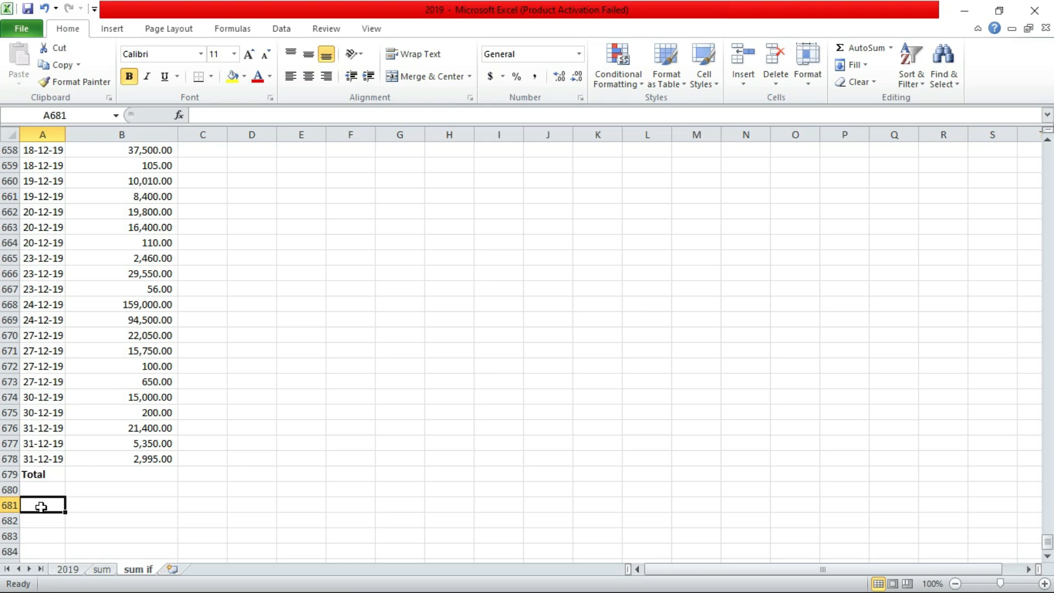
pyautogui.click(115, 476)
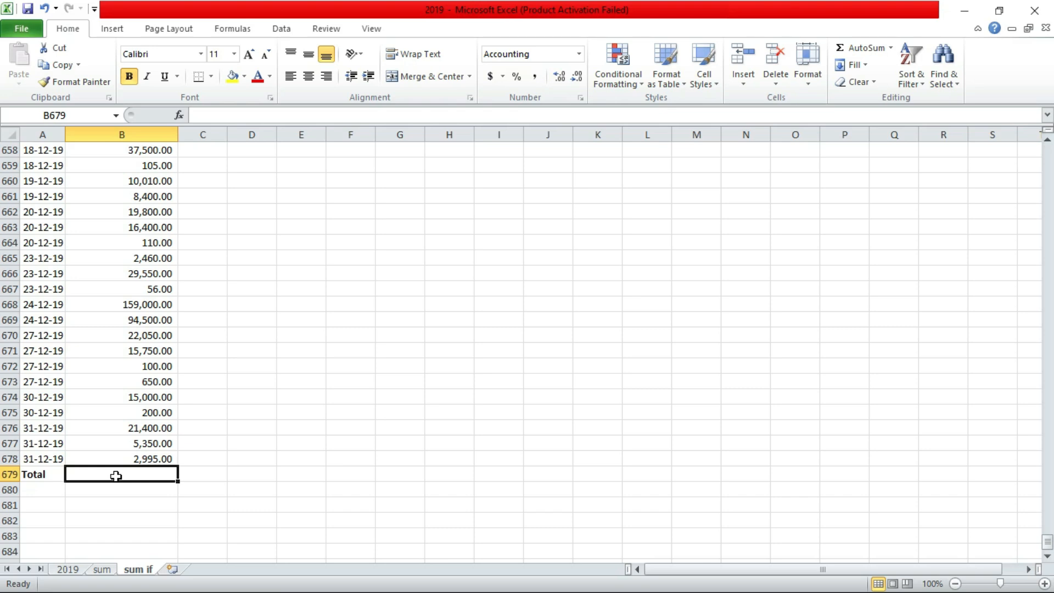
# Sort columns A and B by Gross Consideration values from largest to smallest
pyautogui.click(44, 135)
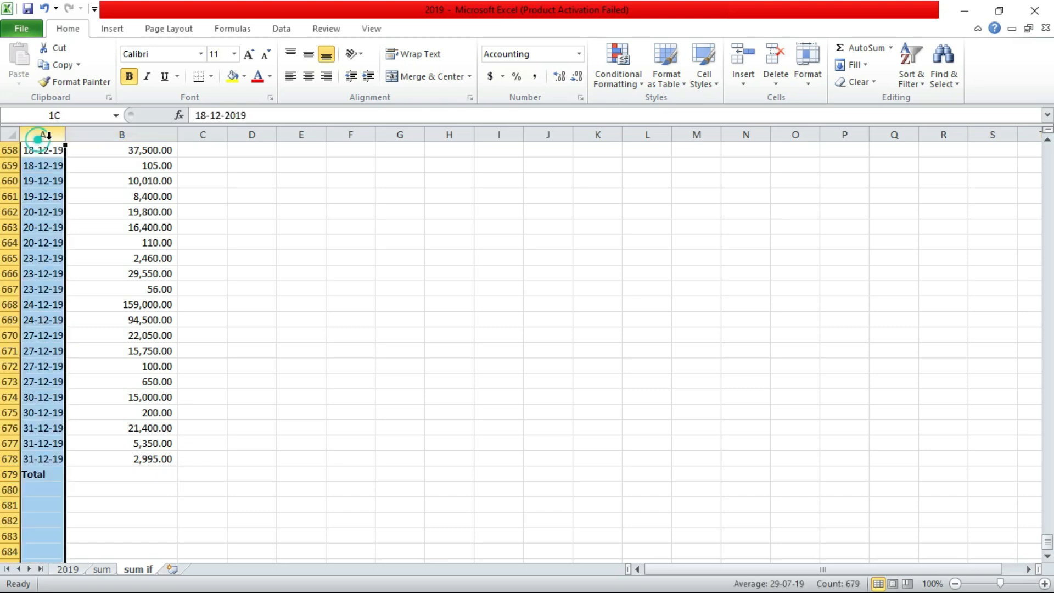
pyautogui.moveTo(44, 135); pyautogui.dragTo(145, 181)
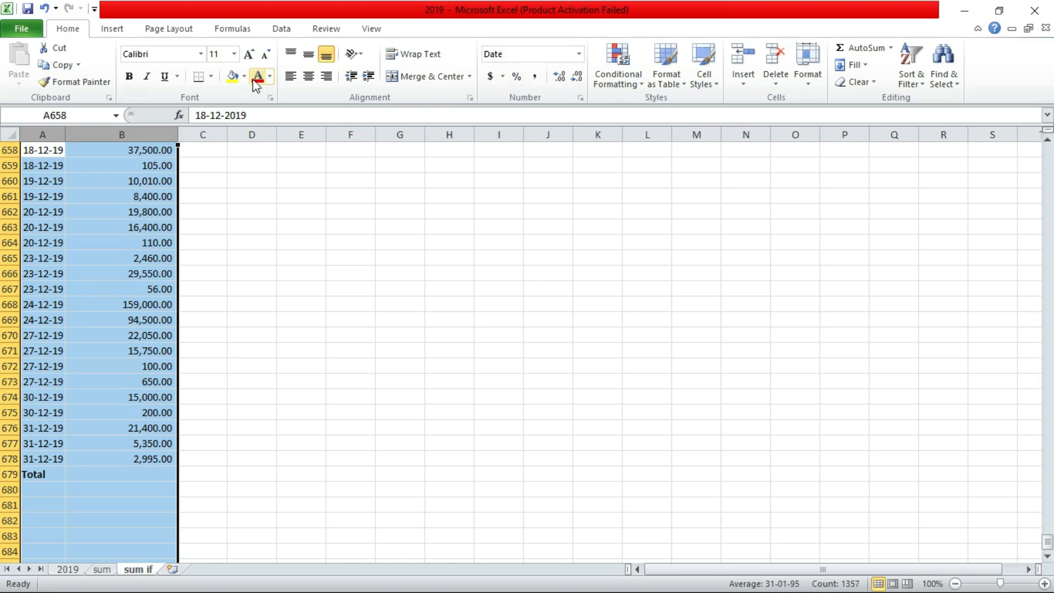
pyautogui.click(277, 32)
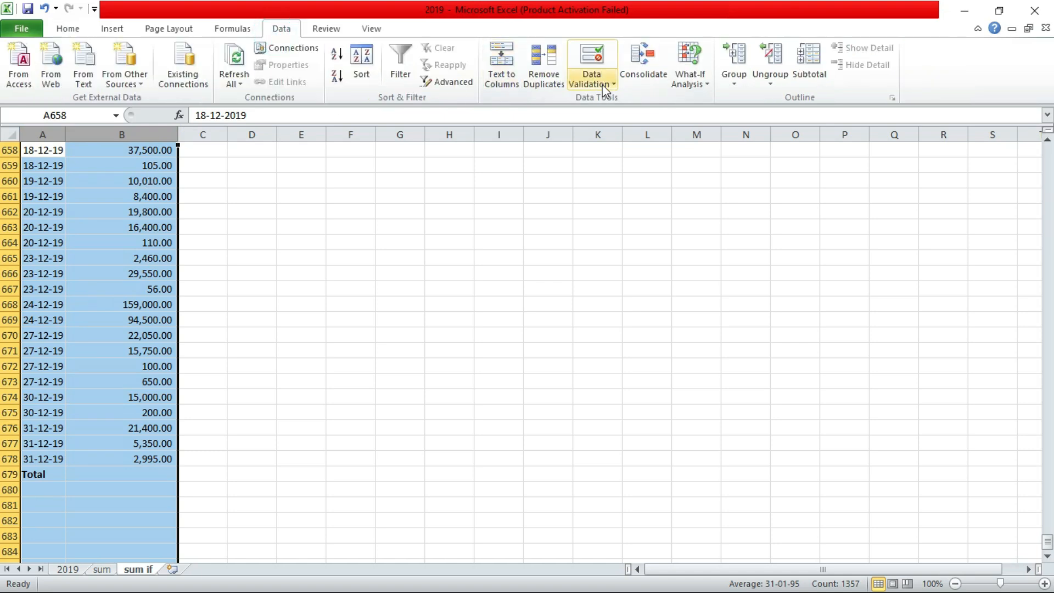
pyautogui.click(359, 80)
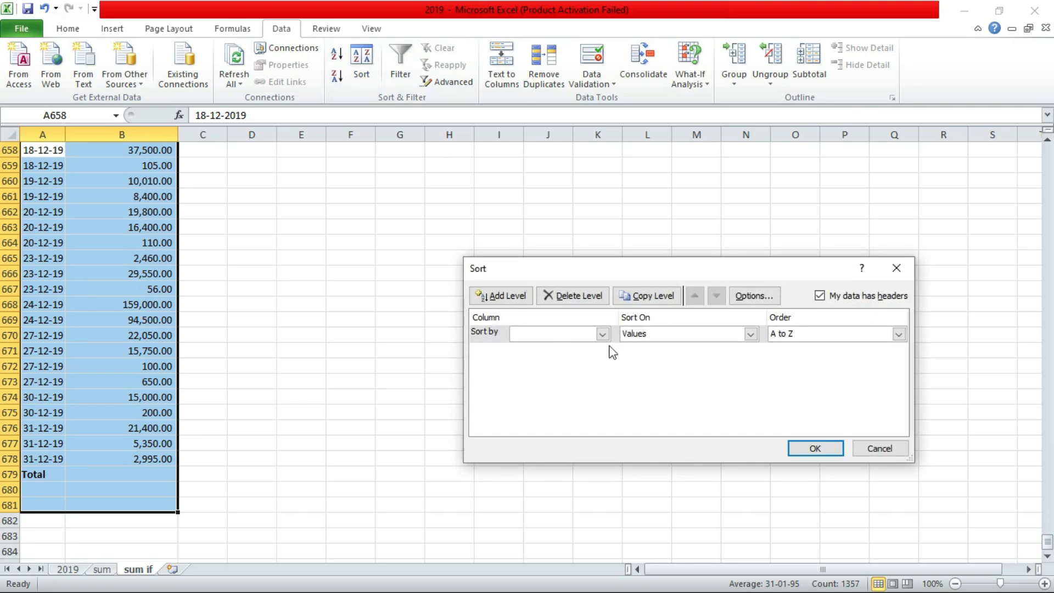
pyautogui.click(602, 334)
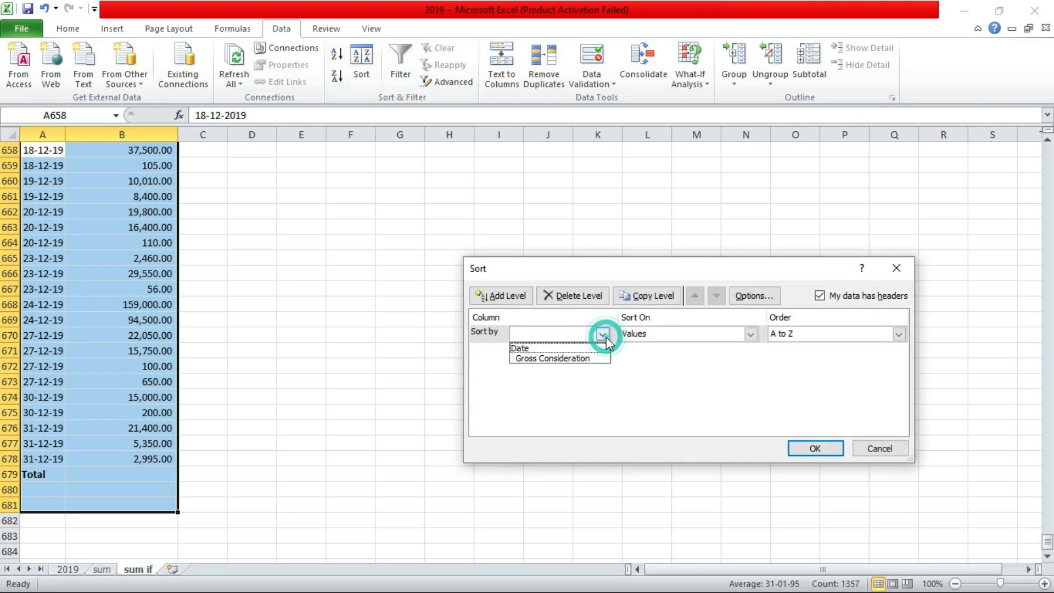
pyautogui.click(587, 360)
pyautogui.click(810, 335)
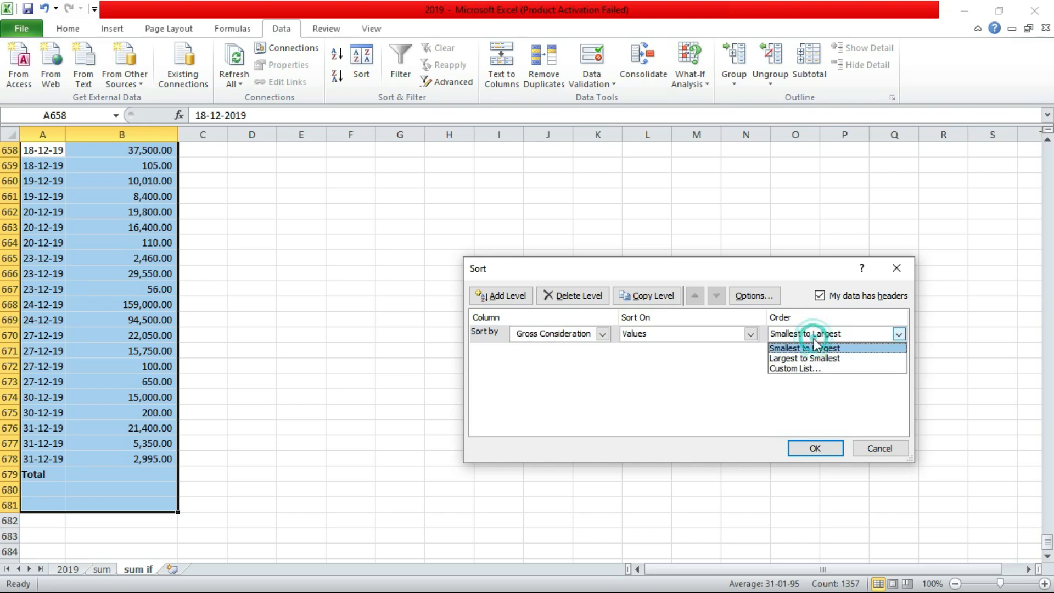
pyautogui.click(806, 358)
pyautogui.click(814, 448)
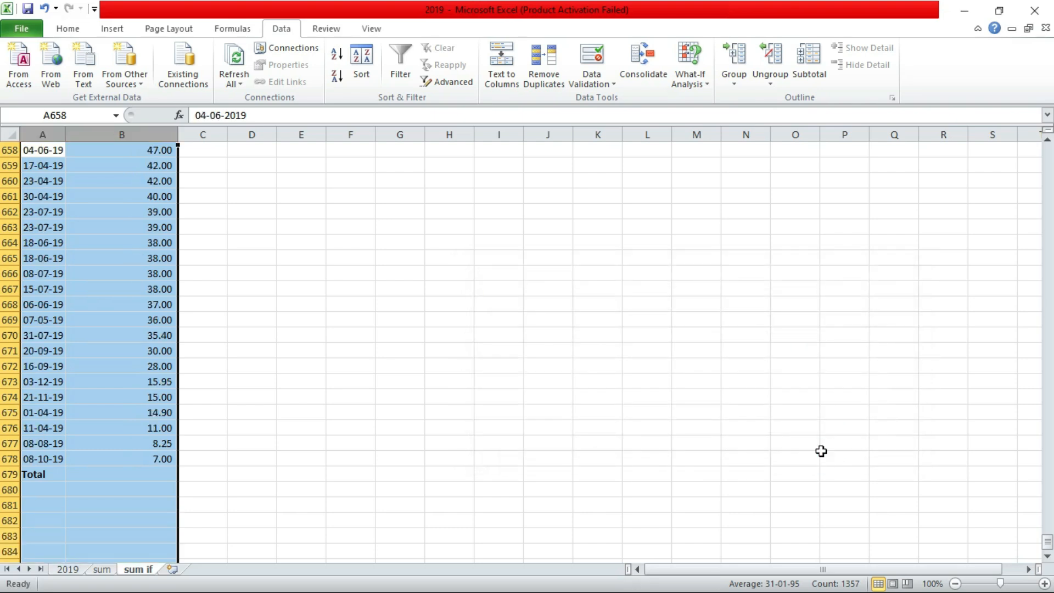
# Insert a blank row 455 directly below the 1,000.00 amount and enter the label "total" in A455
pyautogui.scroll(20, 3, 549)
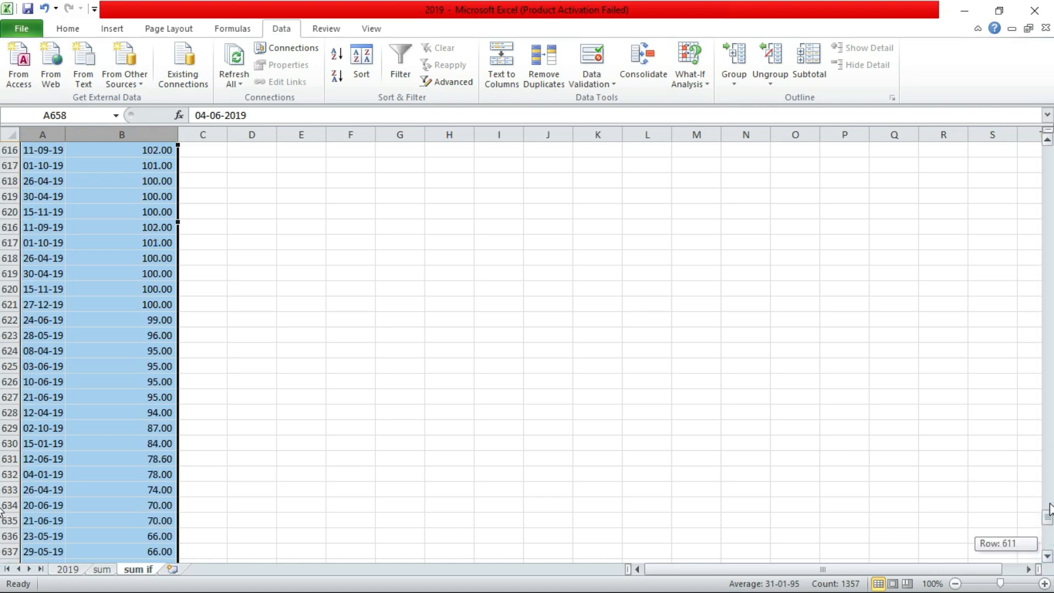
pyautogui.scroll(-13, 7, 343)
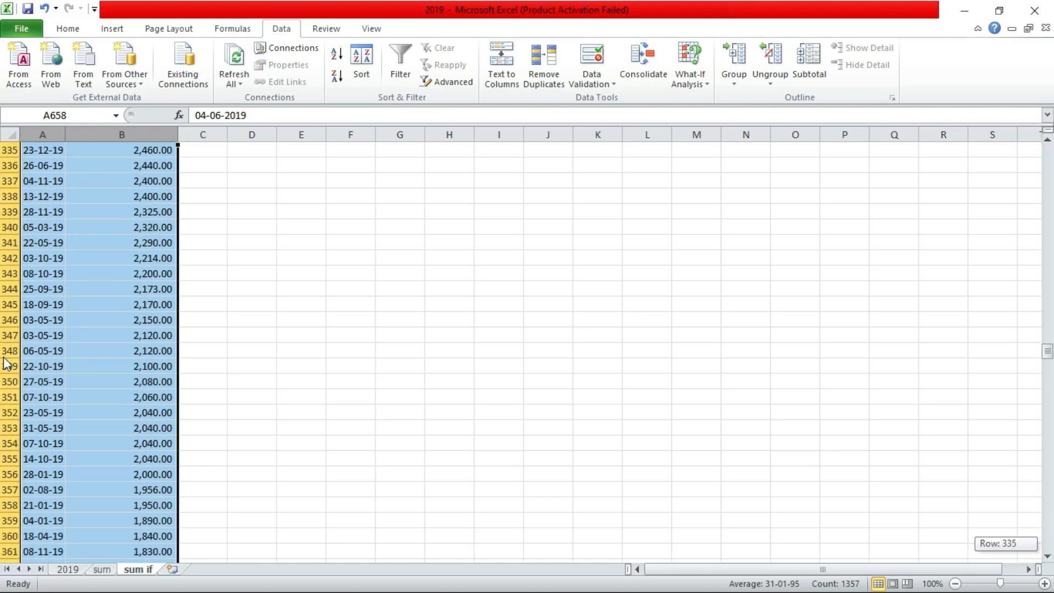
pyautogui.scroll(-14, 7, 366)
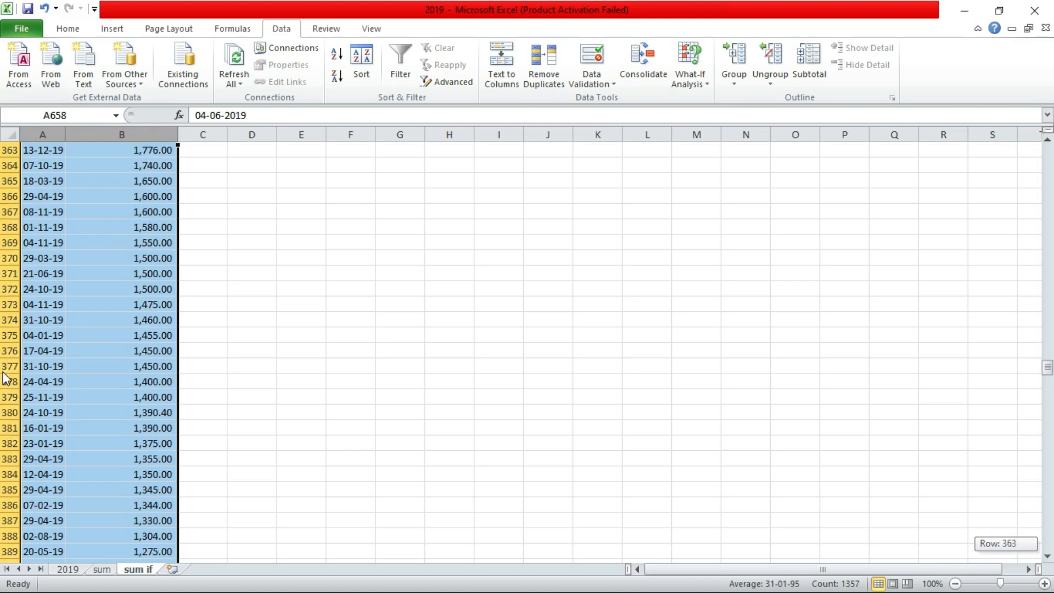
pyautogui.scroll(-14, 4, 391)
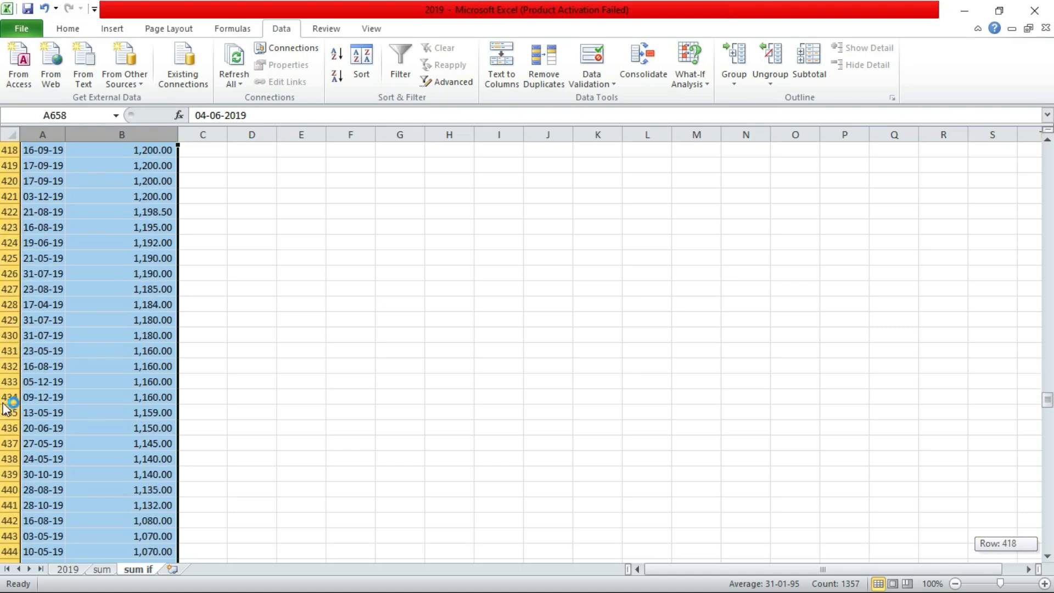
pyautogui.scroll(-1, 6, 417)
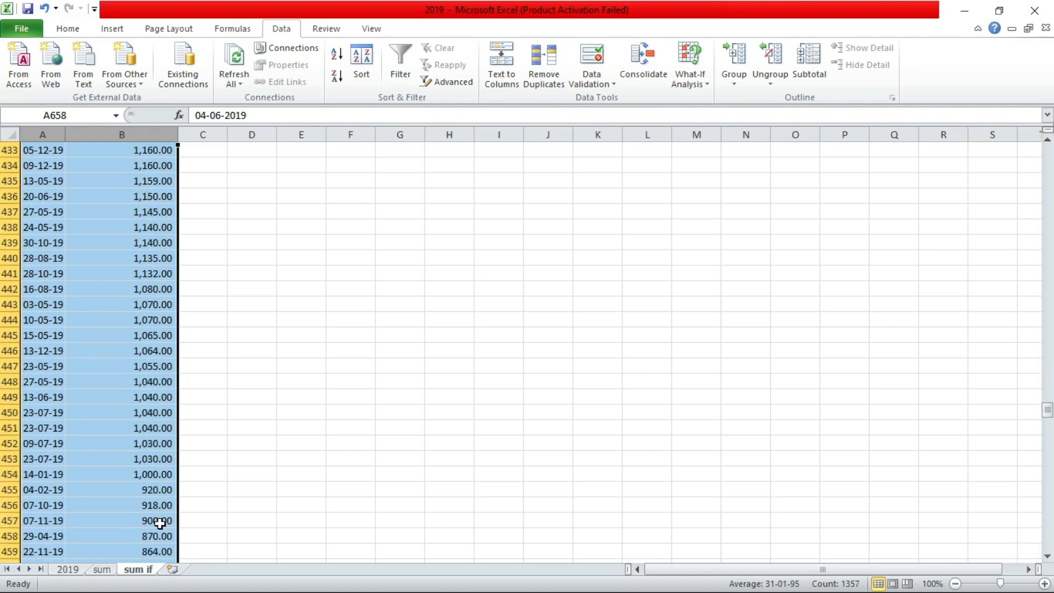
pyautogui.click(11, 490)
pyautogui.rightClick(12, 490)
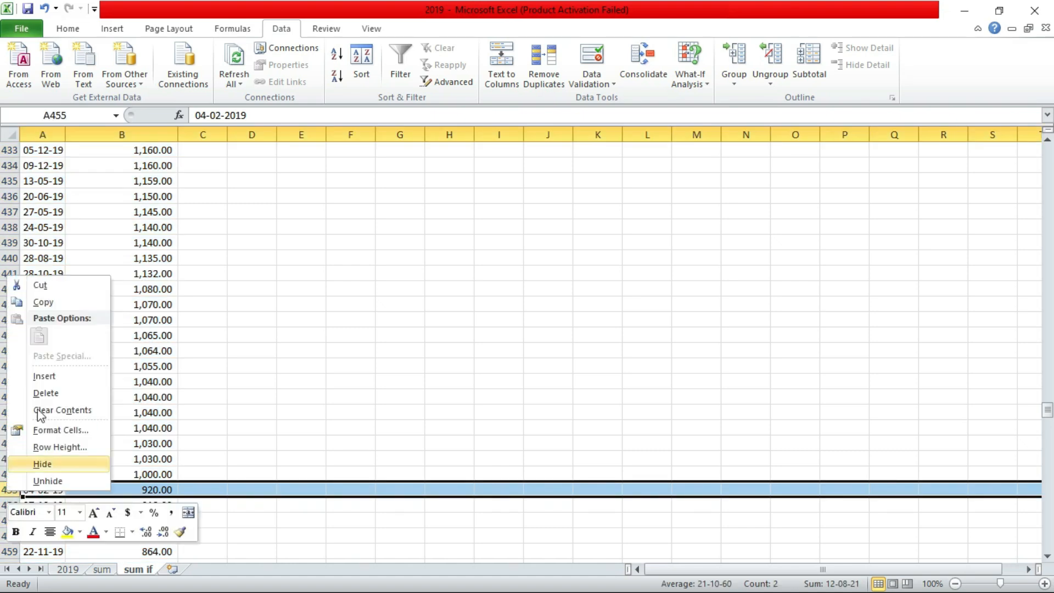
pyautogui.click(48, 378)
pyautogui.click(52, 490)
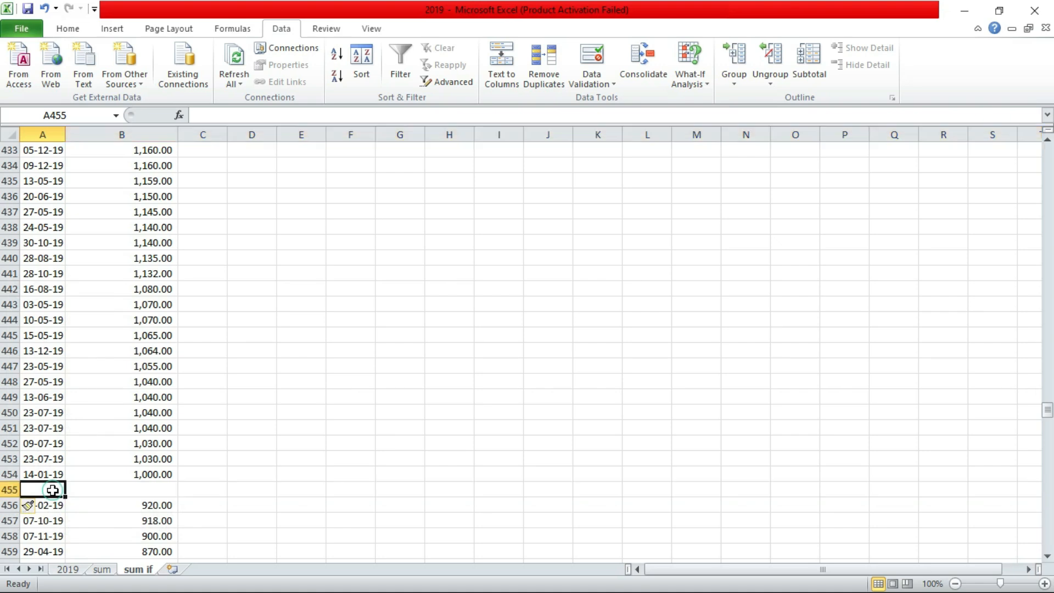
pyautogui.write('total')
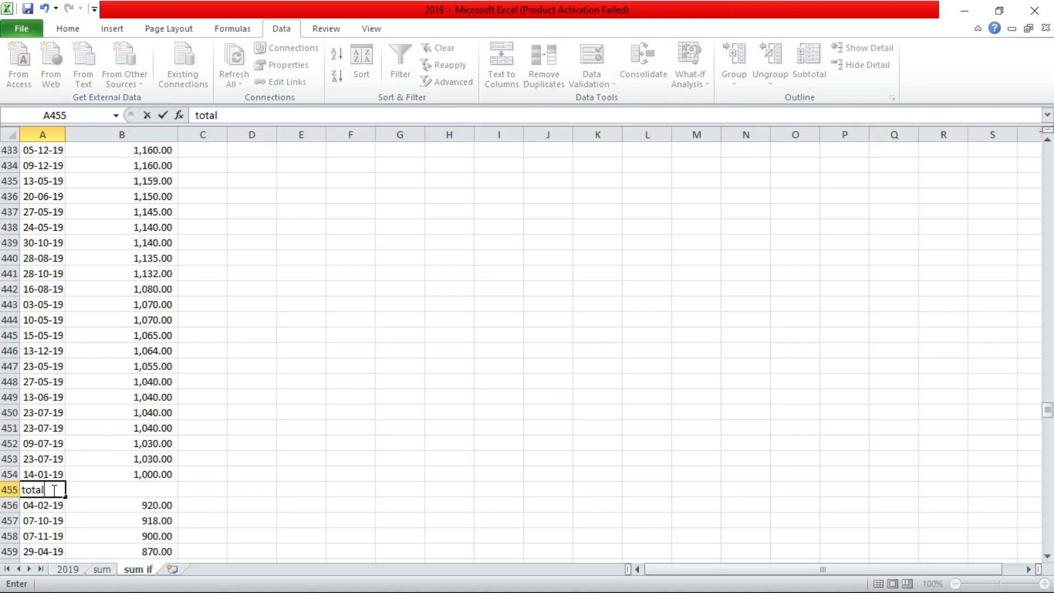
# Clear the dates and amounts in A456:B459, directly below the total row on the sum if sheet
pyautogui.moveTo(43, 517); pyautogui.dragTo(132, 538)
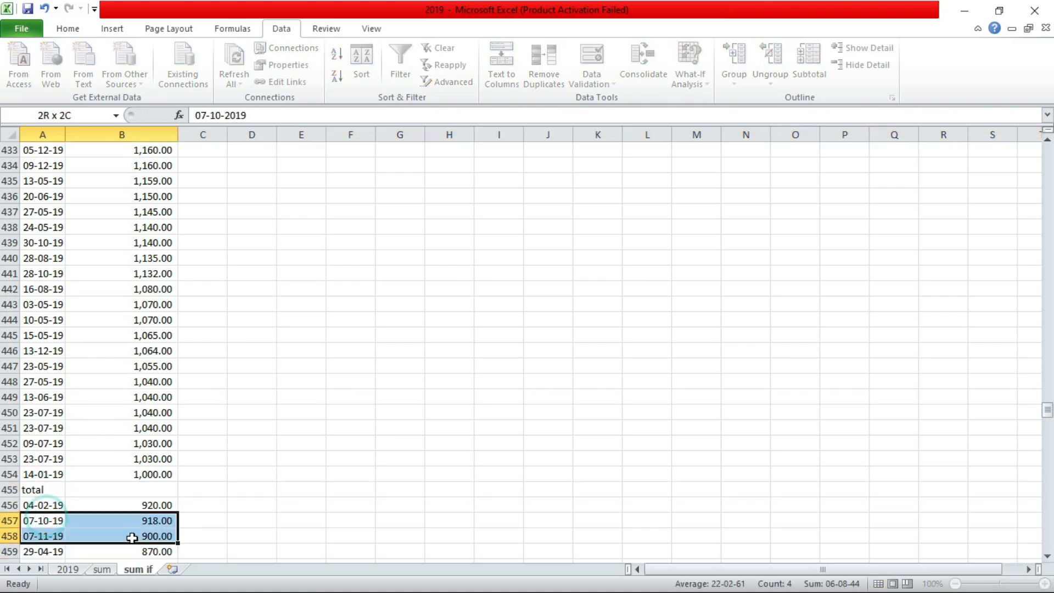
pyautogui.press('Delete')
pyautogui.moveTo(49, 505); pyautogui.dragTo(129, 546)
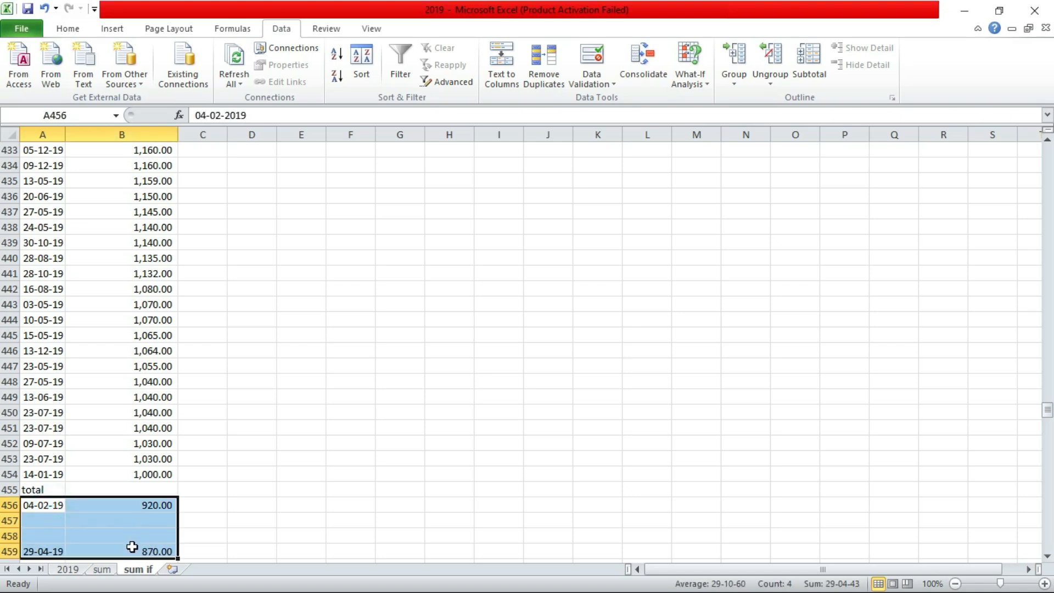
pyautogui.press('Delete')
# Total the amounts in B2:B454 with AutoSum in B455 beside the total label
pyautogui.click(150, 488)
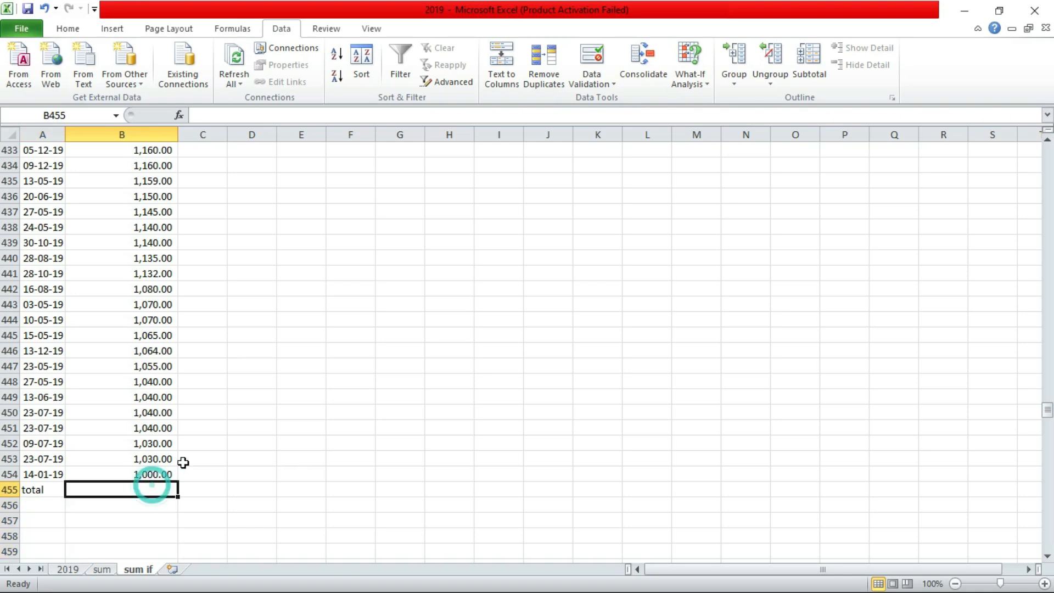
pyautogui.click(68, 29)
pyautogui.click(842, 48)
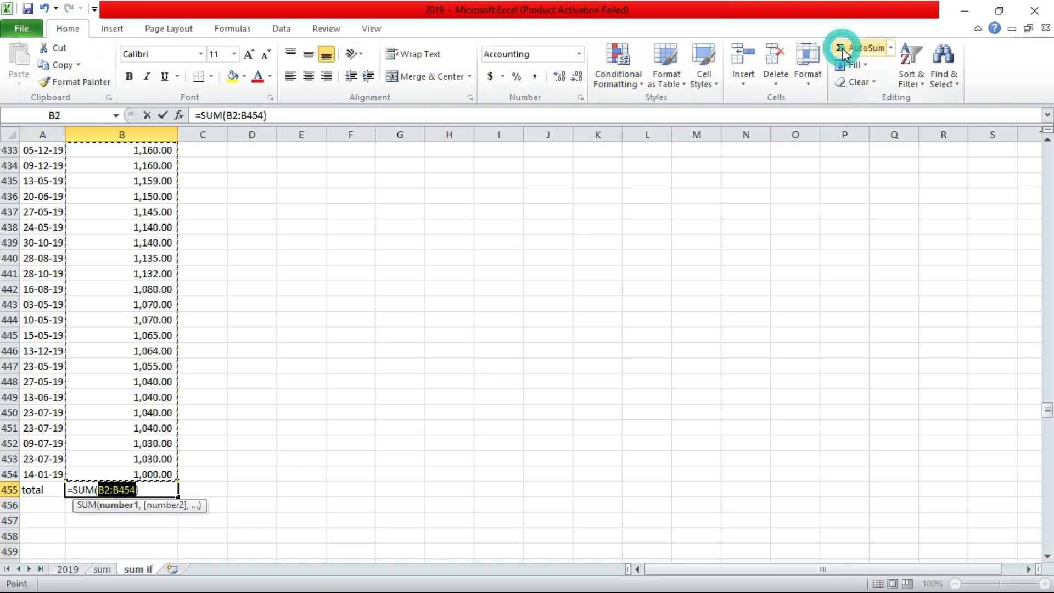
pyautogui.press('Return')
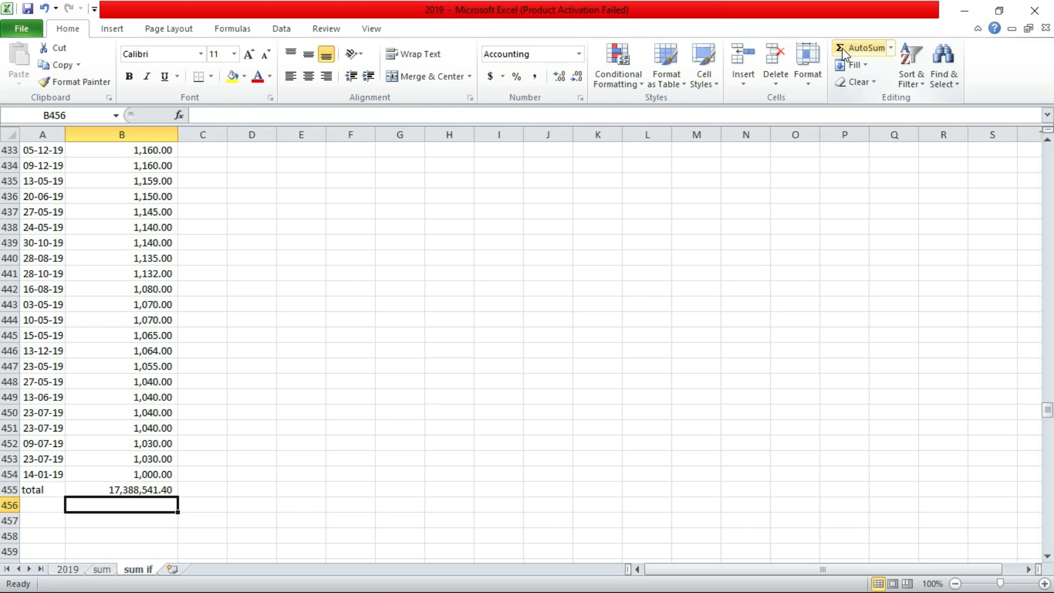
# Undo the AutoSum total, the cleared cells, the inserted total row and the sort on the sum if sheet
pyautogui.click(244, 428)
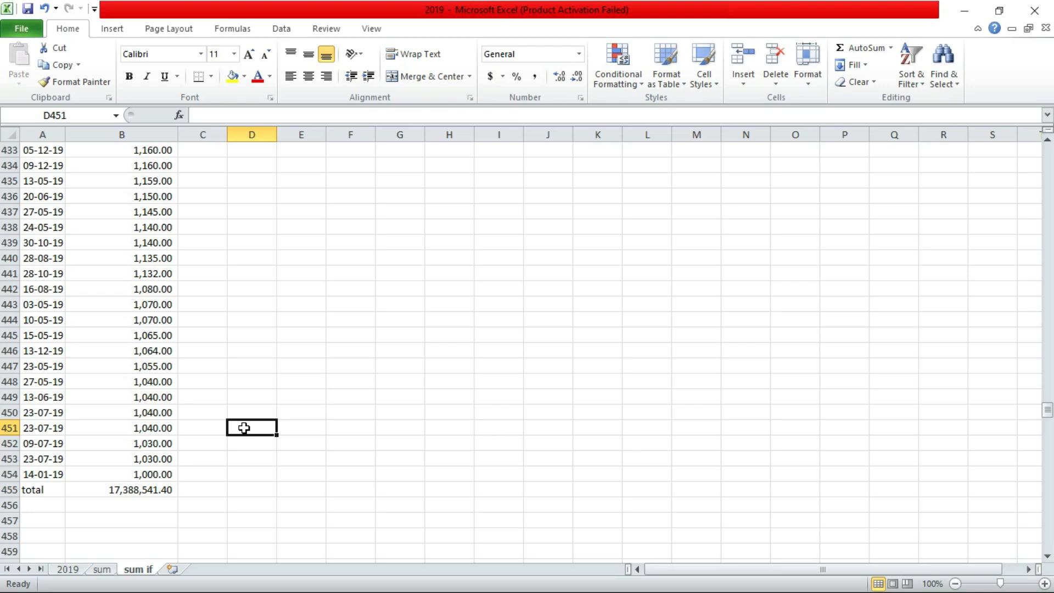
pyautogui.hotkey('ctrl', 'z')
pyautogui.hotkey('ctrl', 'z')
pyautogui.hotkey('ctrl', 'z')
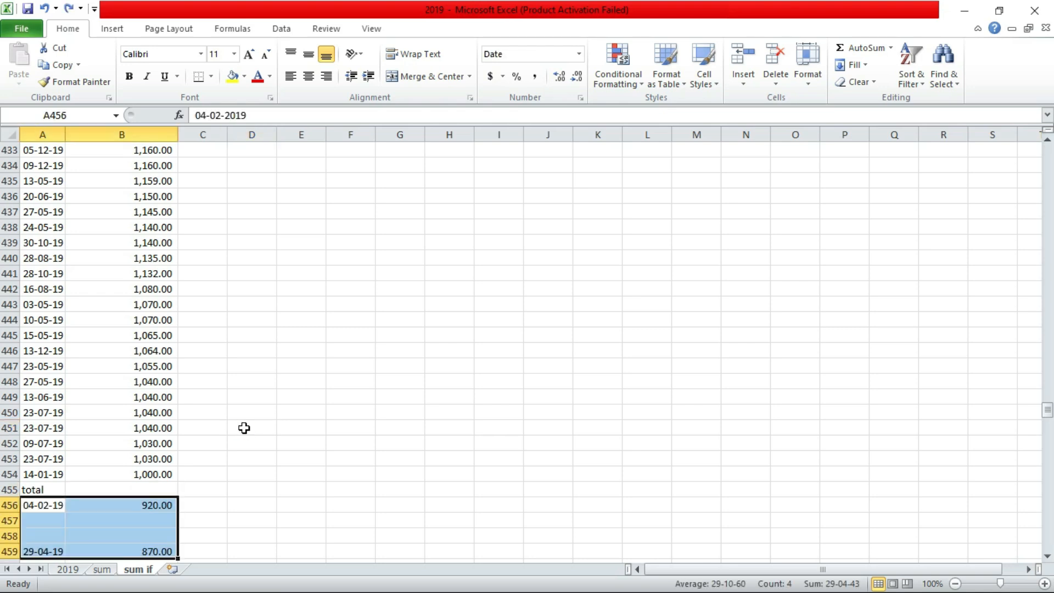
pyautogui.hotkey('ctrl', 'z')
pyautogui.hotkey('ctrl', 'z')
pyautogui.hotkey('ctrl', 'z')
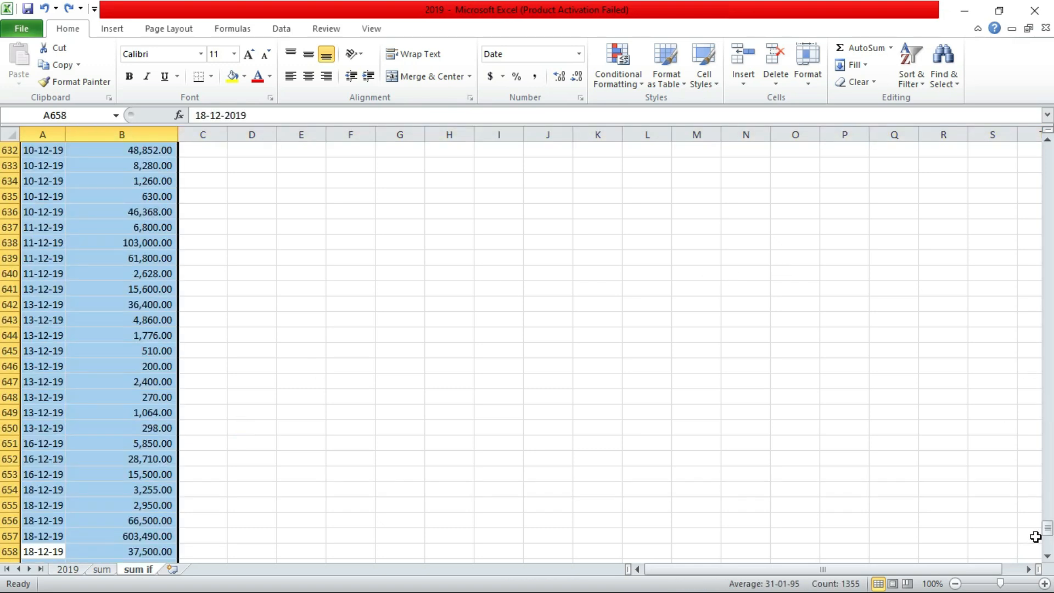
# Start a SUMIF formula in B679 beside Total, using B2:B678 as the range to test
pyautogui.moveTo(1048, 528); pyautogui.dragTo(1048, 541)
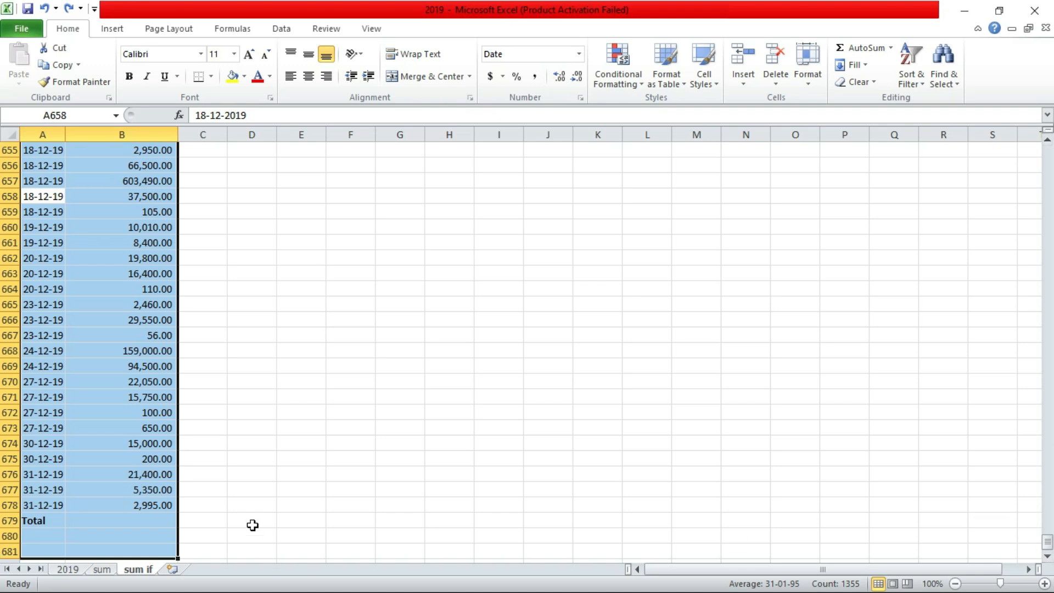
pyautogui.click(159, 521)
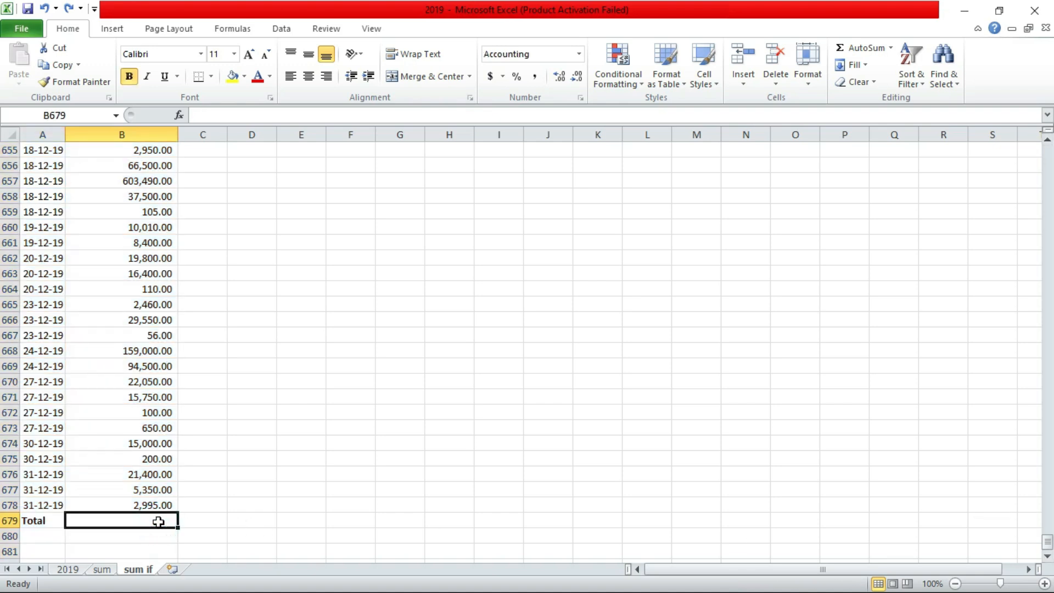
pyautogui.write('=')
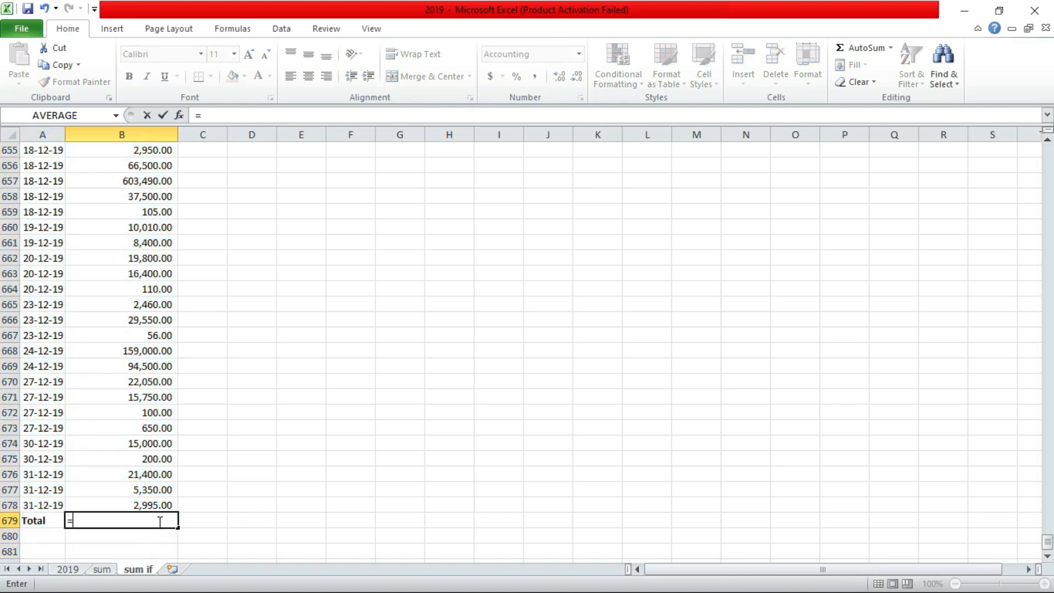
pyautogui.write('sumif')
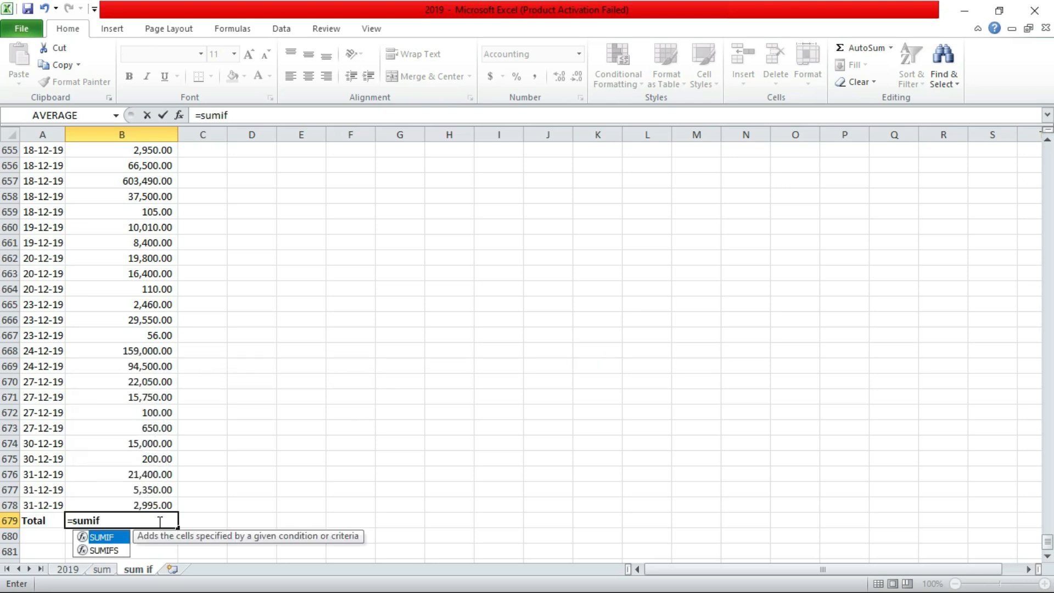
pyautogui.write('(')
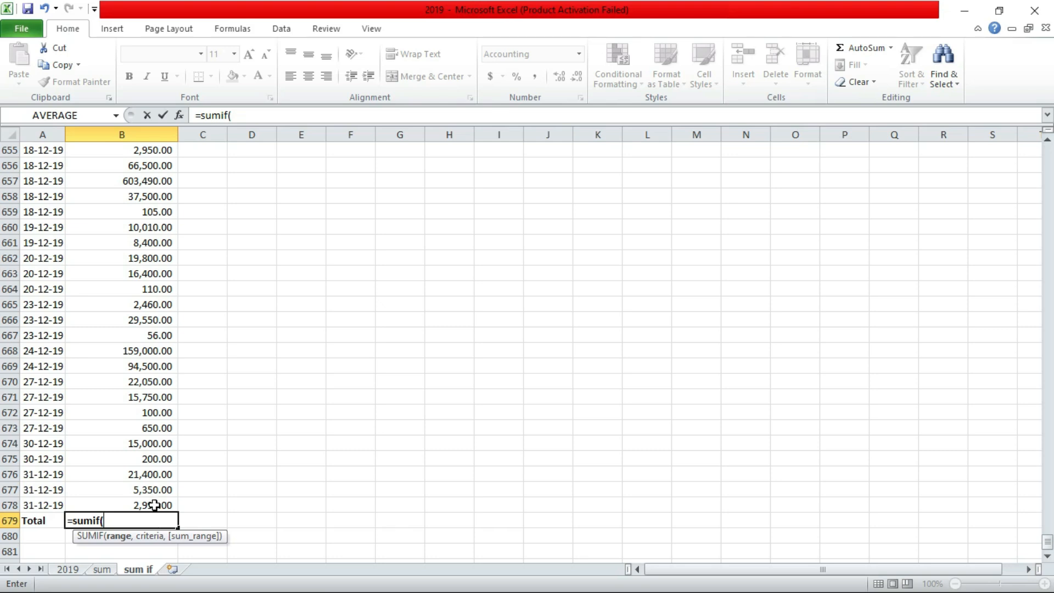
pyautogui.click(155, 505)
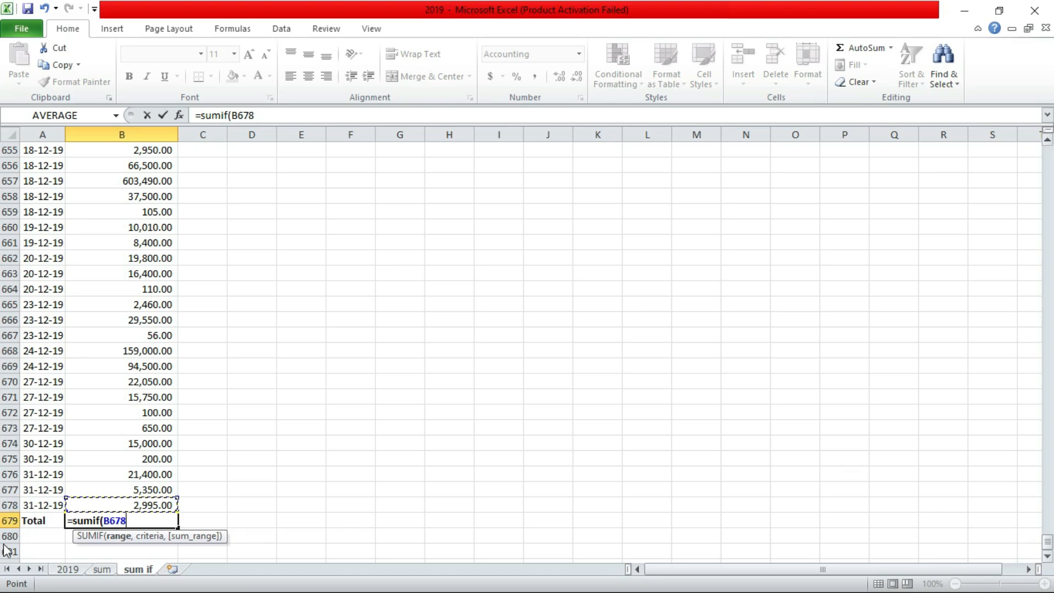
pyautogui.moveTo(1048, 543); pyautogui.dragTo(1049, 149)
pyautogui.keyDown('shift'); pyautogui.click(159, 165); pyautogui.keyUp('shift')
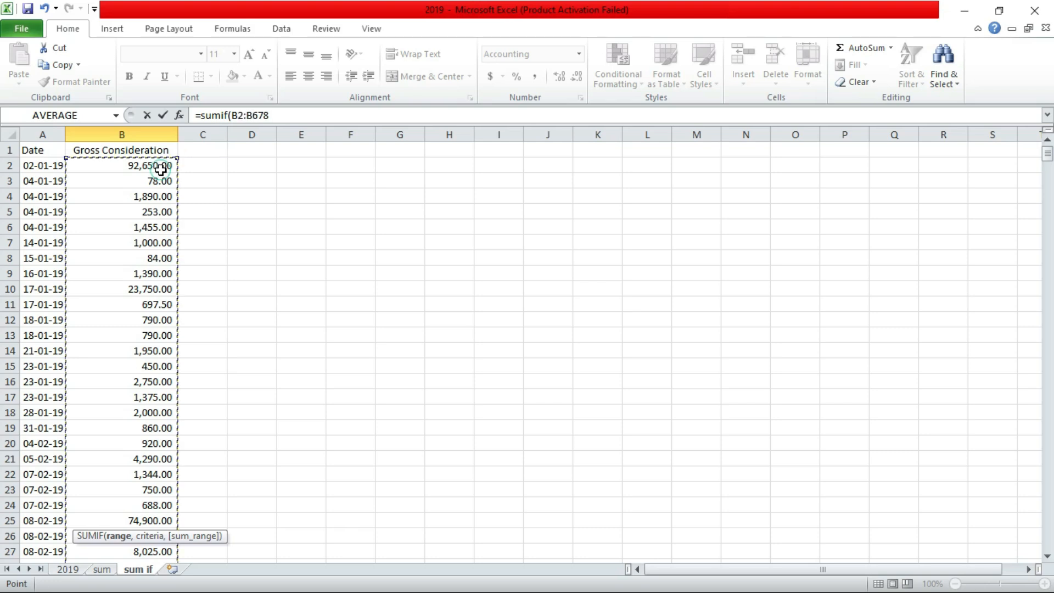
pyautogui.moveTo(1045, 151); pyautogui.dragTo(1047, 552)
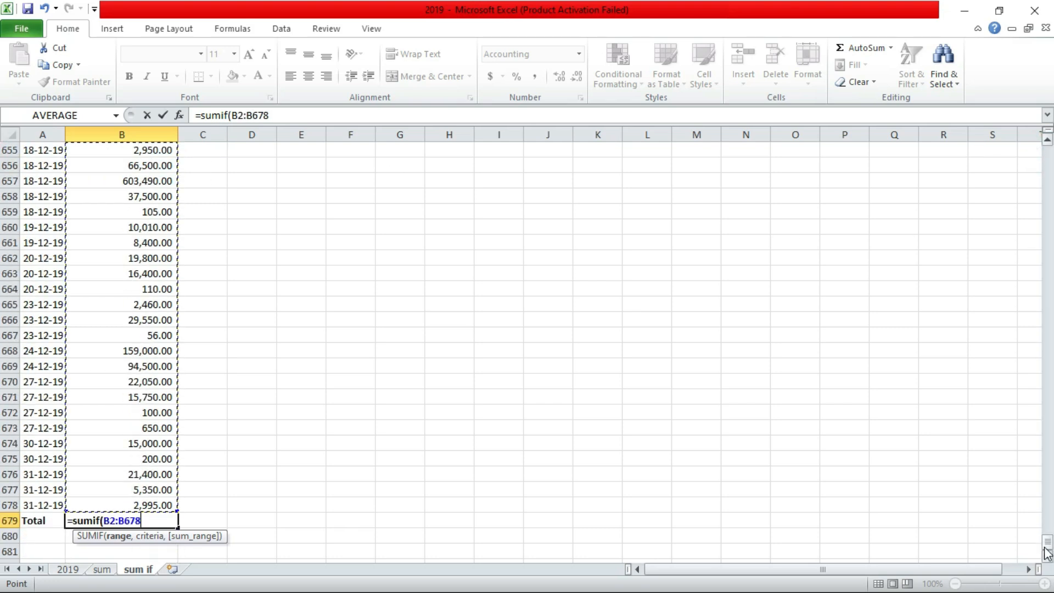
pyautogui.write(',')
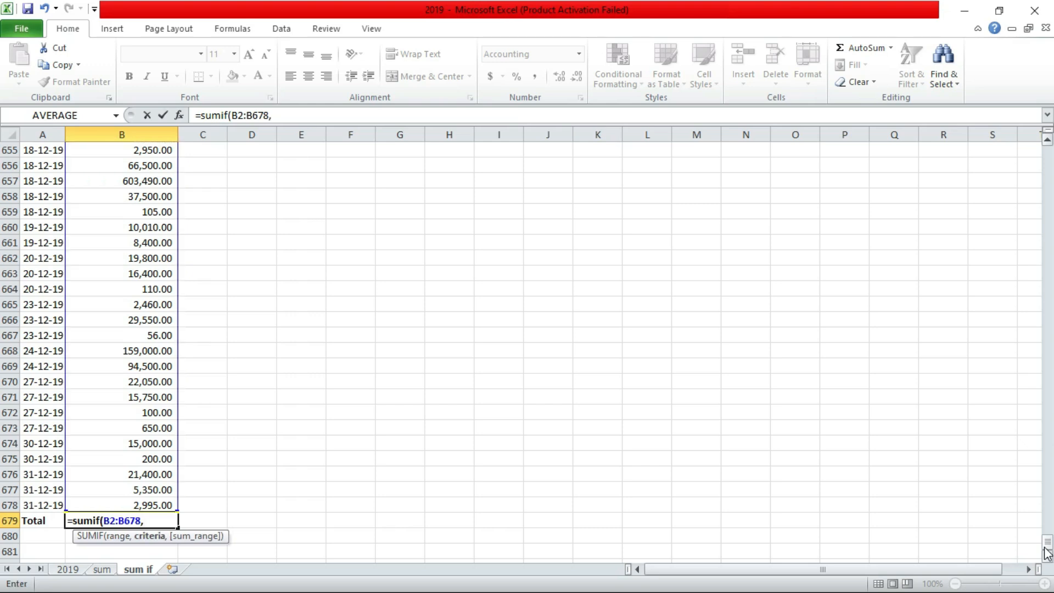
# Complete the SUMIF formula in B679 with the criteria ">1000" and the sum range B2:B678
pyautogui.write('">1000')
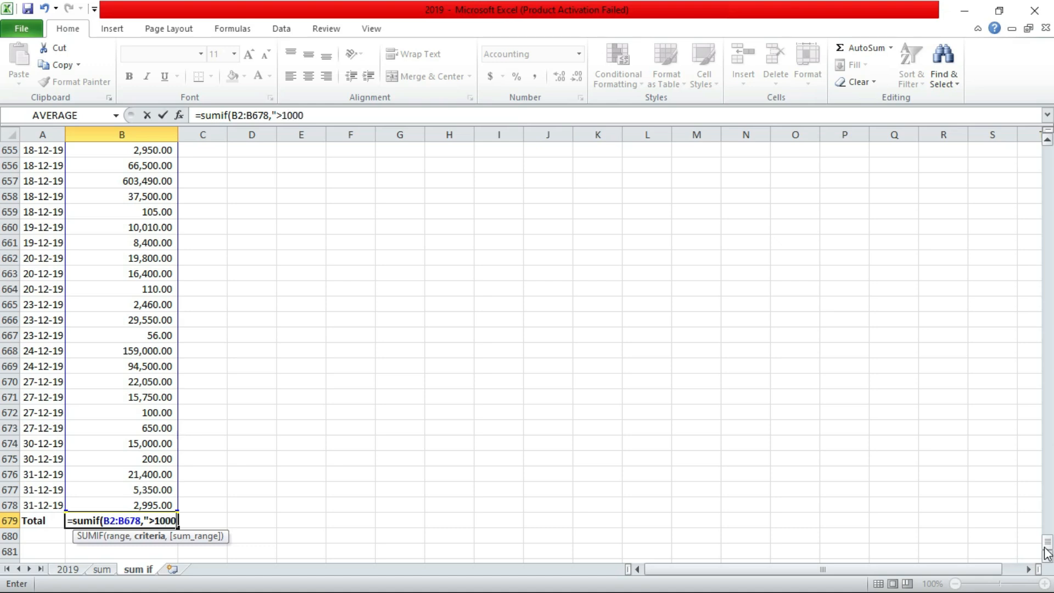
pyautogui.write('",')
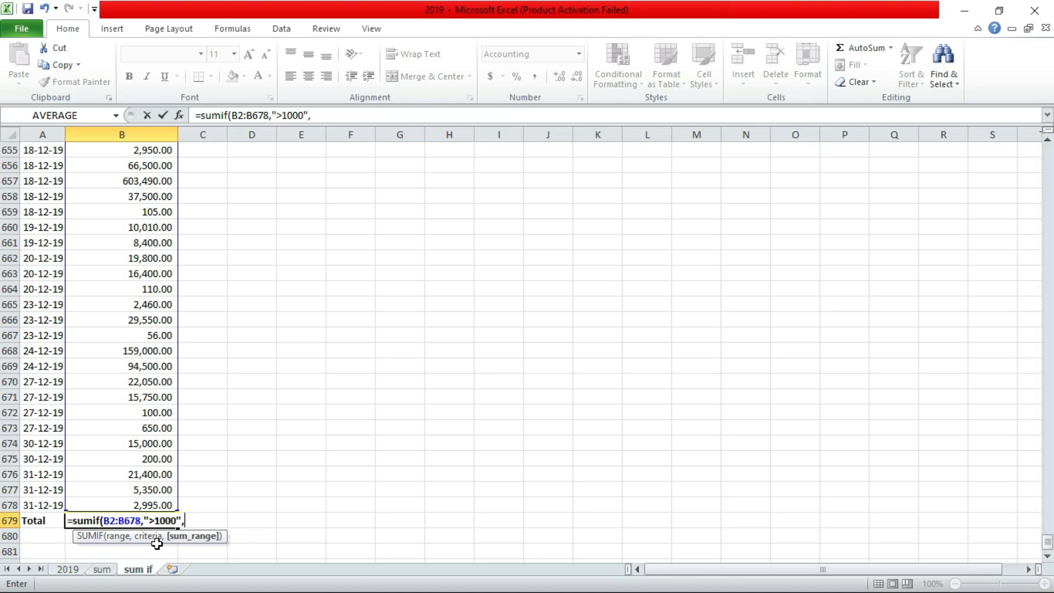
pyautogui.moveTo(162, 505); pyautogui.dragTo(165, 228)
pyautogui.moveTo(1047, 540); pyautogui.dragTo(1046, 250)
pyautogui.moveTo(1052, 202); pyautogui.dragTo(1047, 149)
pyautogui.click(138, 167)
pyautogui.hotkey('ctrl', 'shift', 'Down')
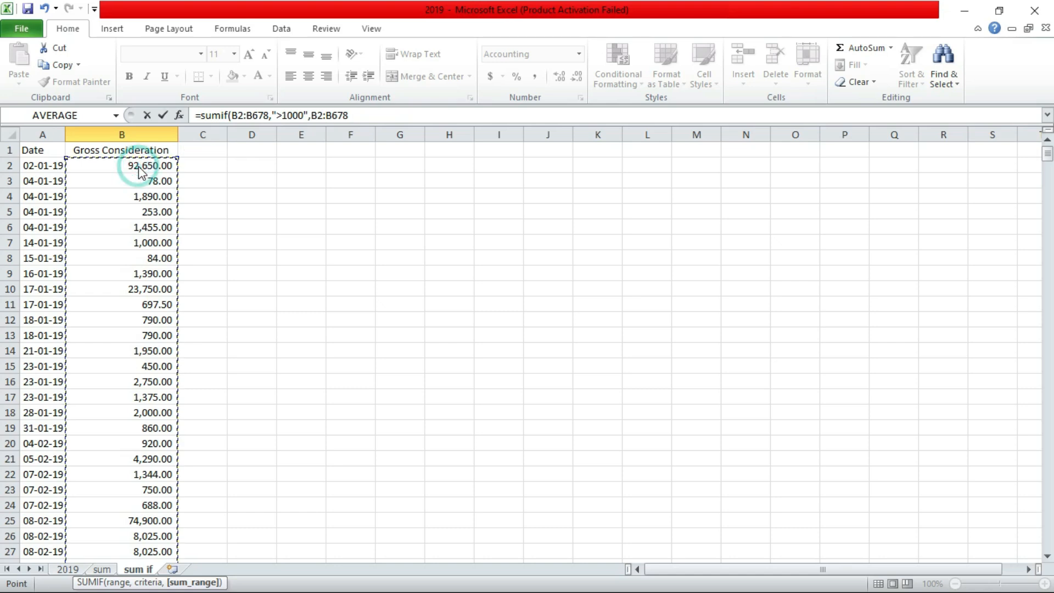
pyautogui.write(')')
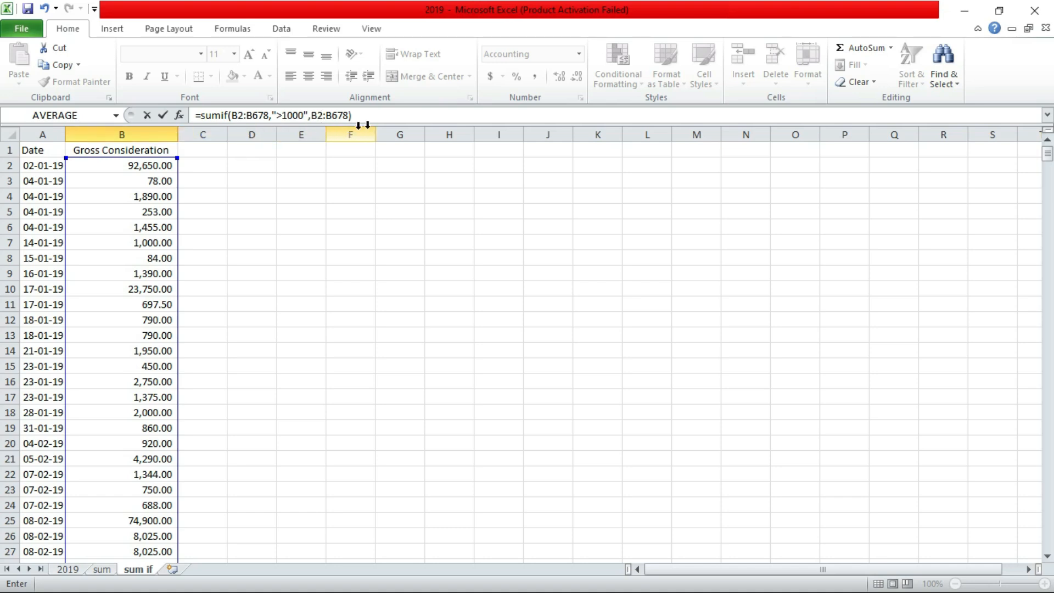
pyautogui.click(373, 119)
pyautogui.press('Return')
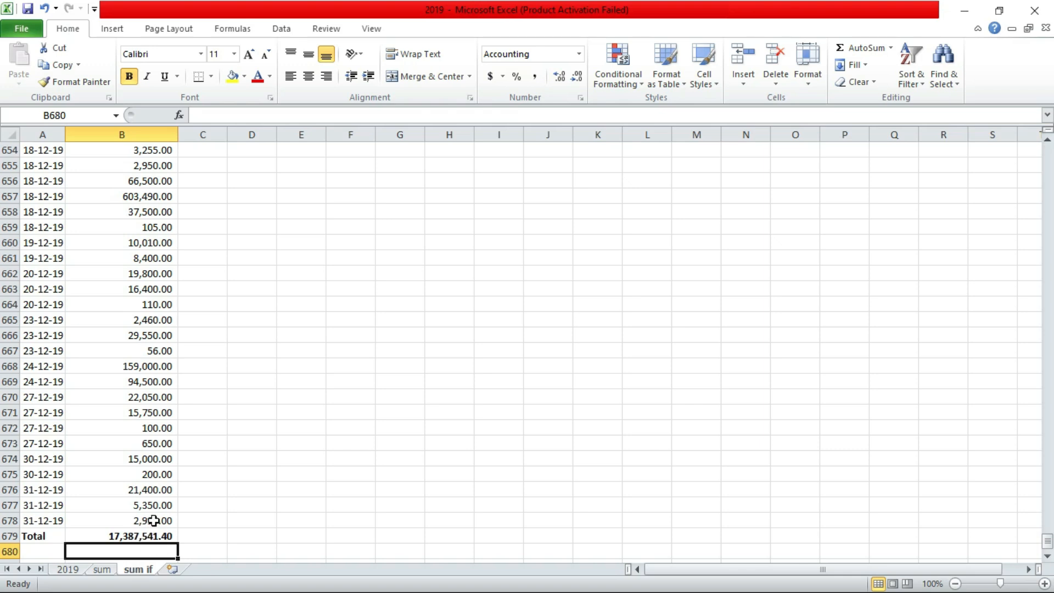
# Create a copy of the sum if sheet at the end of the 2019.CSV workbook
pyautogui.rightClick(144, 572)
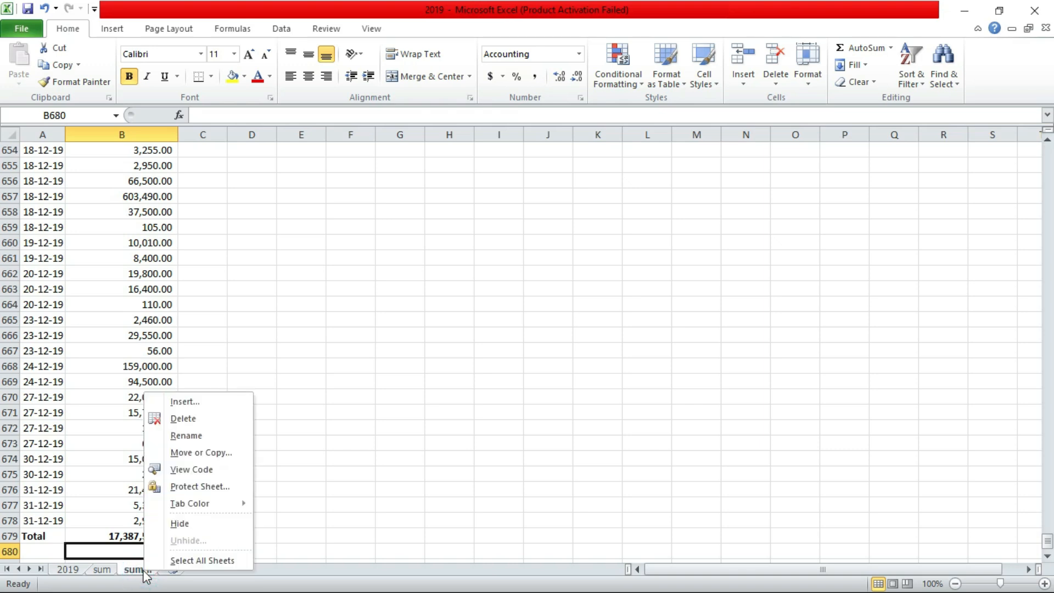
pyautogui.click(184, 457)
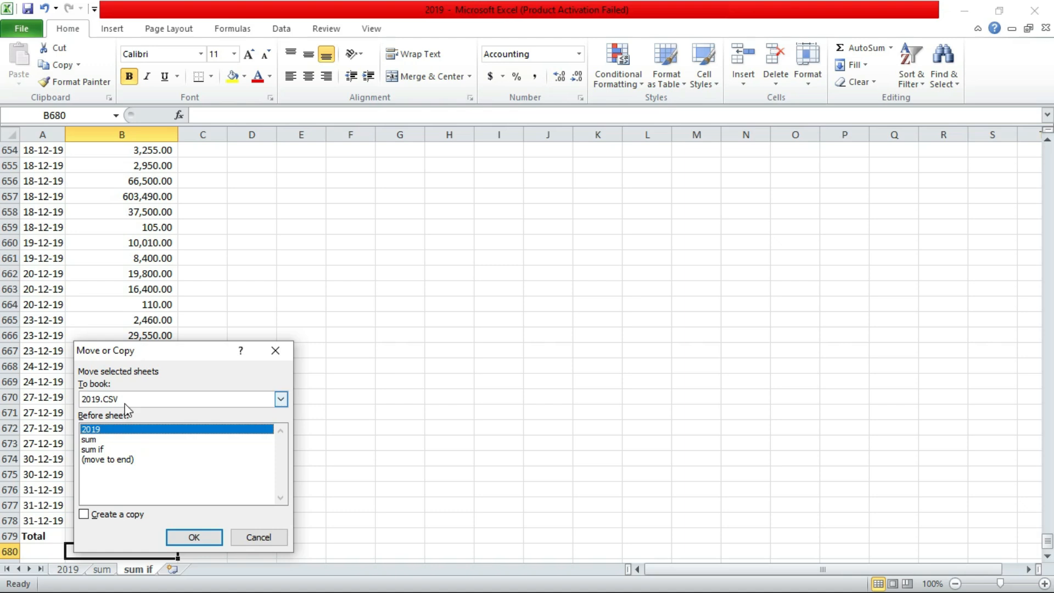
pyautogui.click(108, 459)
pyautogui.click(89, 516)
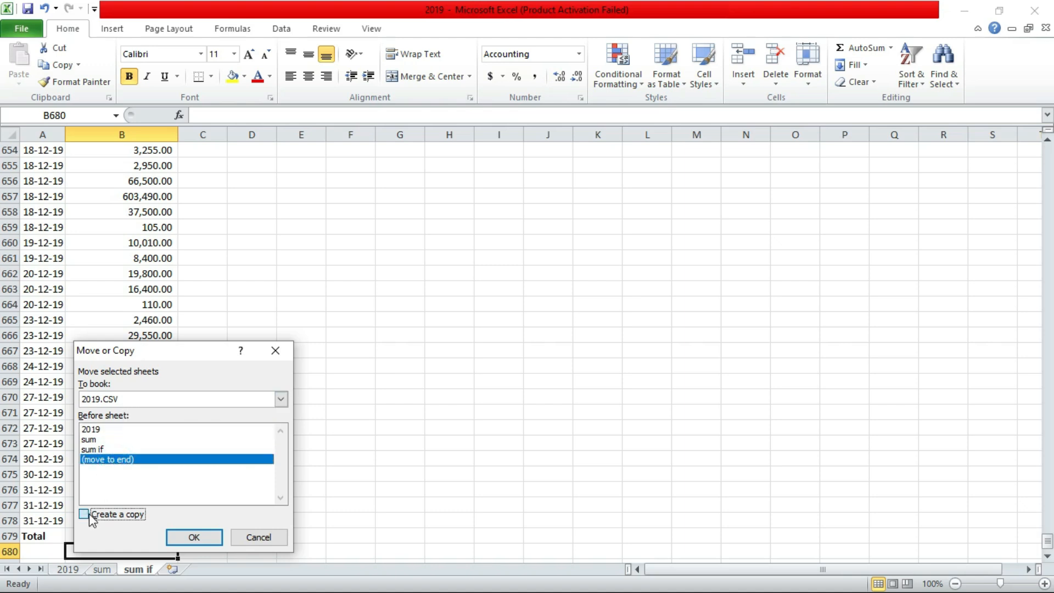
pyautogui.click(195, 537)
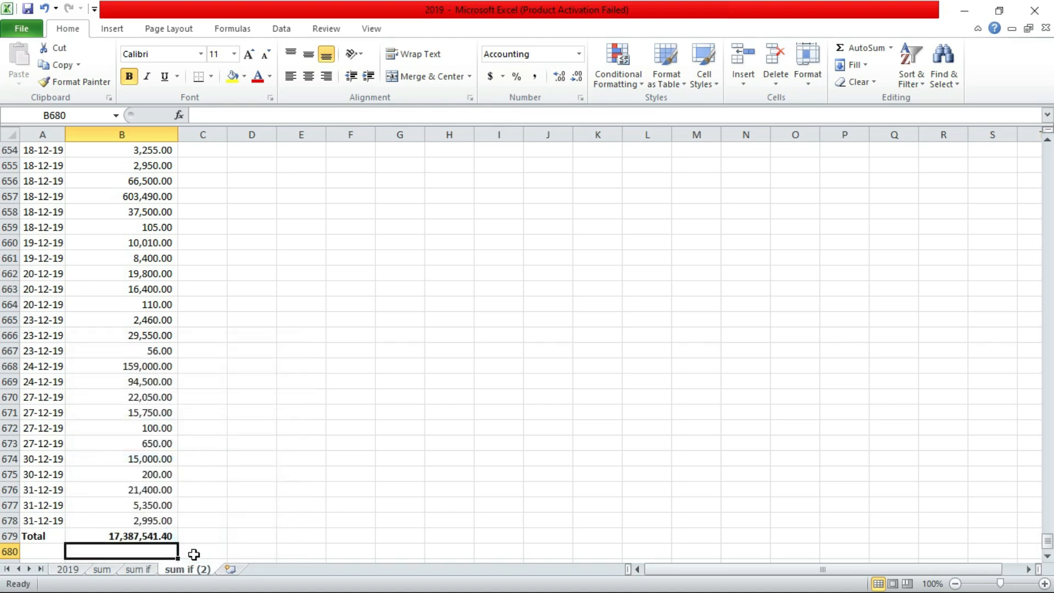
# Rename the copied sheet as "sum ifs" and clear its SUMIF total in B679
pyautogui.doubleClick(195, 575)
pyautogui.click(195, 571)
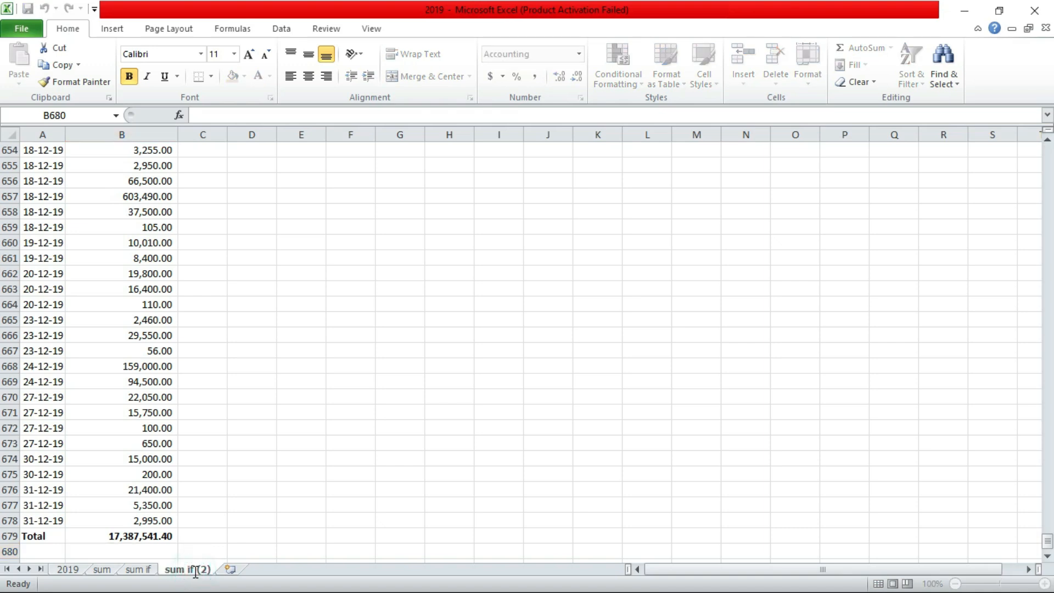
pyautogui.press('Delete')
pyautogui.press('Delete')
pyautogui.press('Delete')
pyautogui.press('Delete')
pyautogui.write('s')
pyautogui.click(385, 336)
pyautogui.click(153, 541)
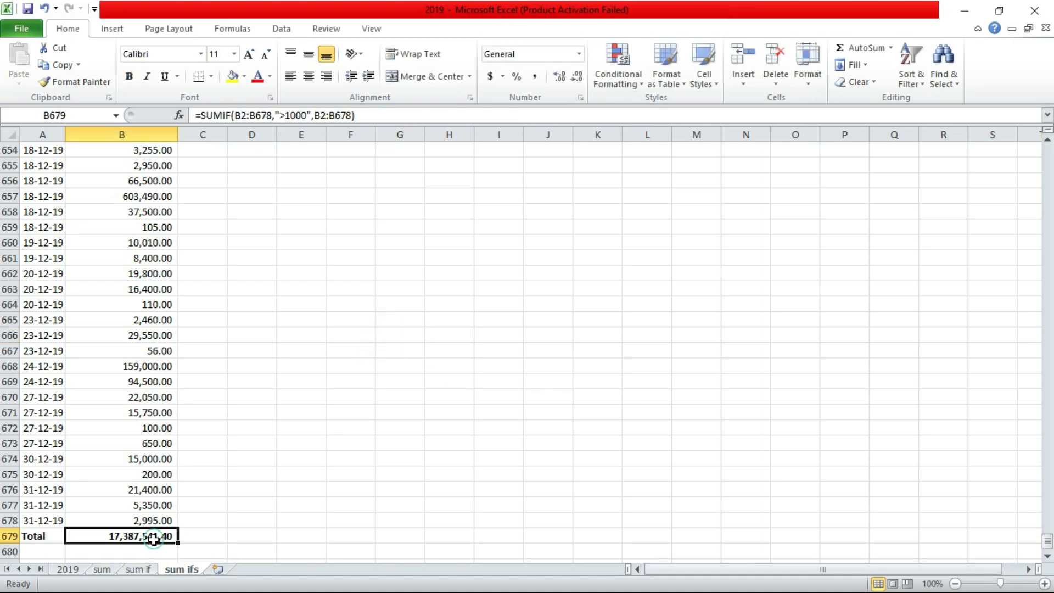
pyautogui.press('Delete')
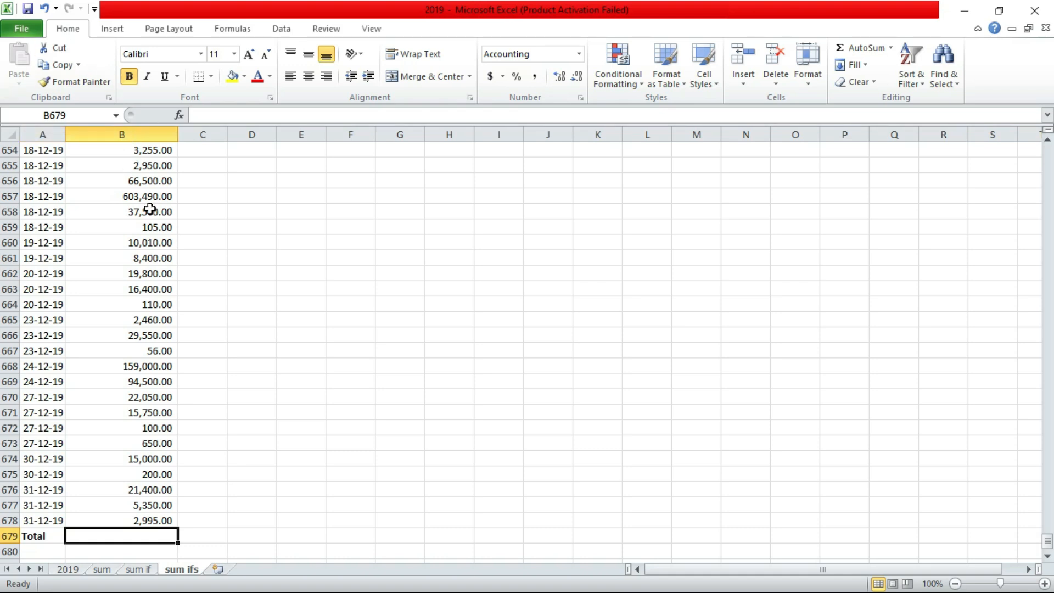
# Sort the date and amount rows A2:B678 by Gross Consideration on values, from largest to smallest
pyautogui.click(147, 517)
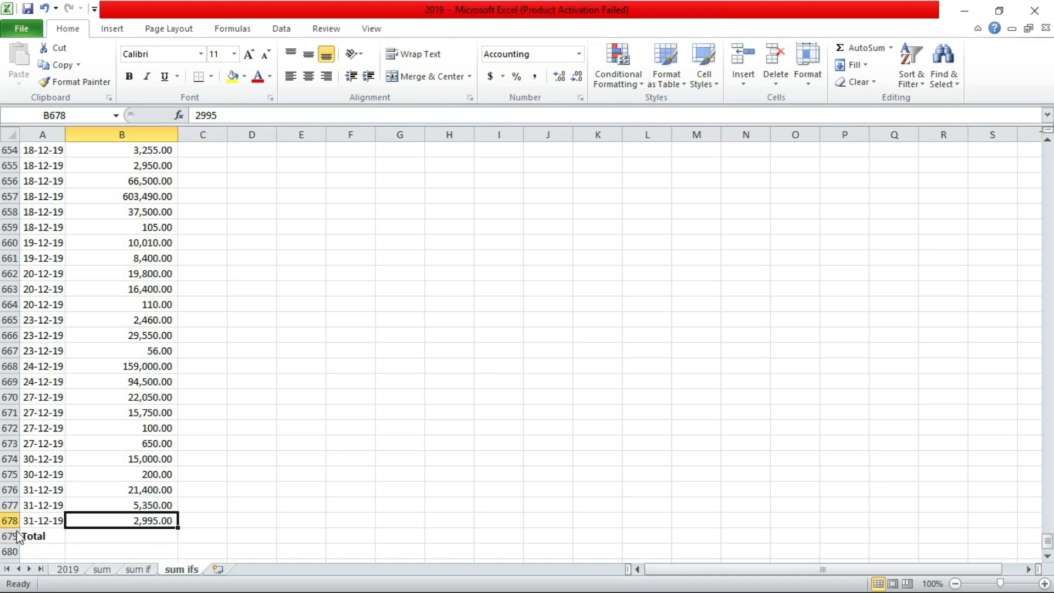
pyautogui.moveTo(1043, 540); pyautogui.dragTo(1045, 149)
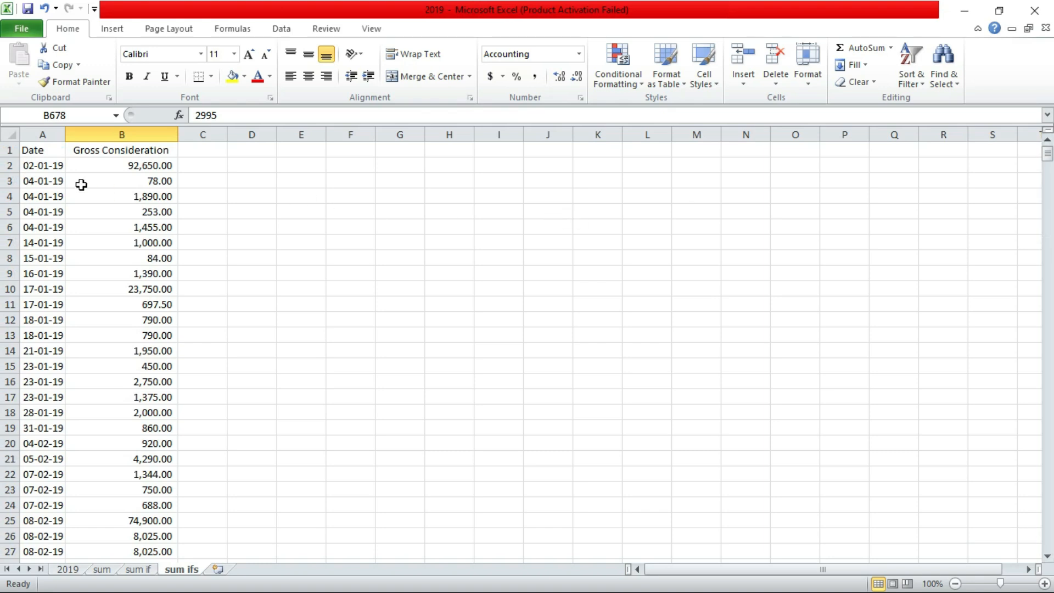
pyautogui.keyDown('shift'); pyautogui.click(44, 172); pyautogui.keyUp('shift')
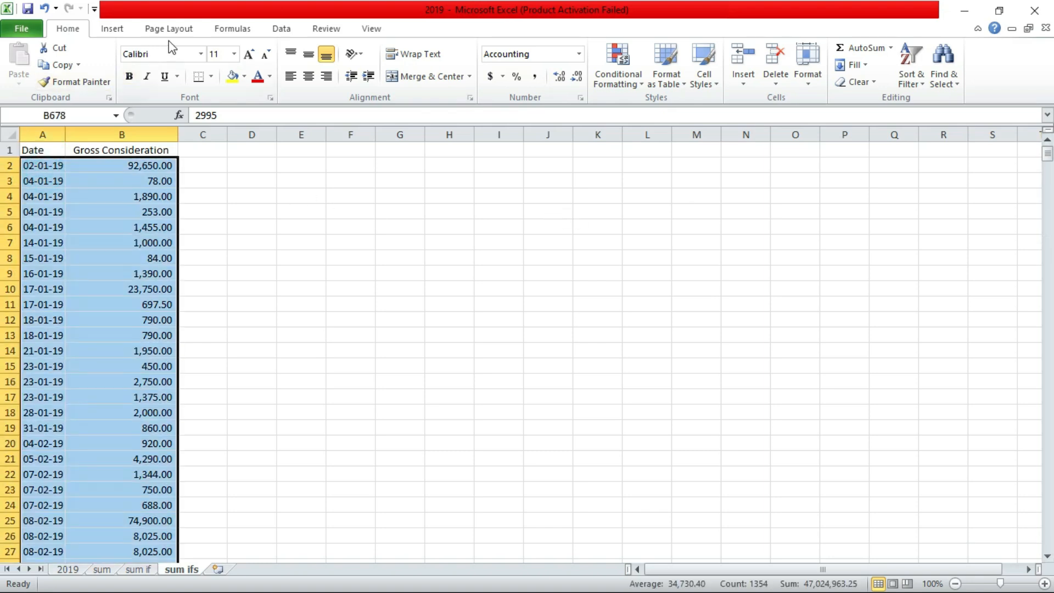
pyautogui.click(287, 33)
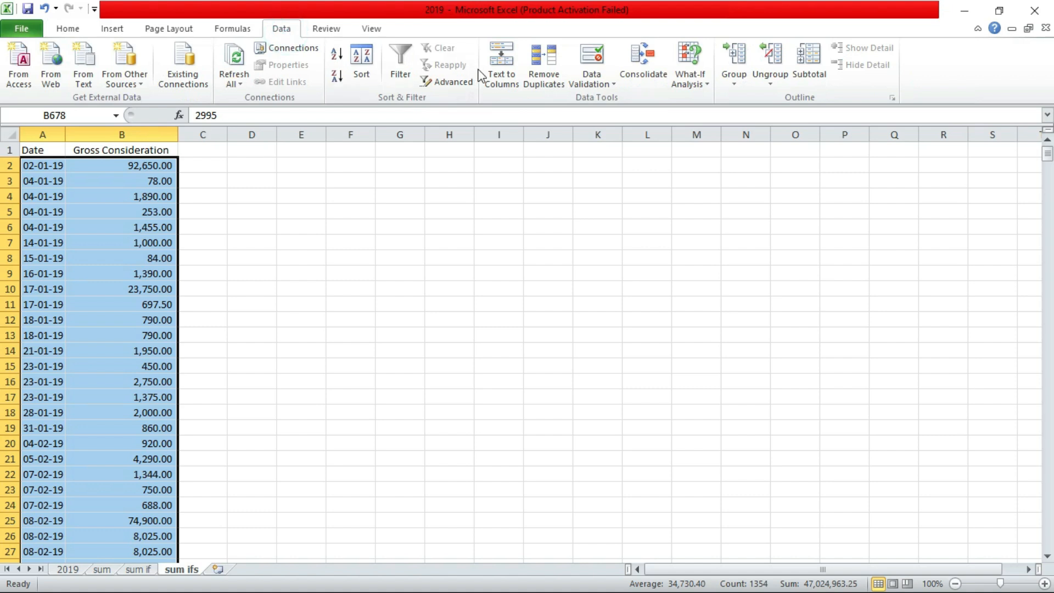
pyautogui.click(358, 65)
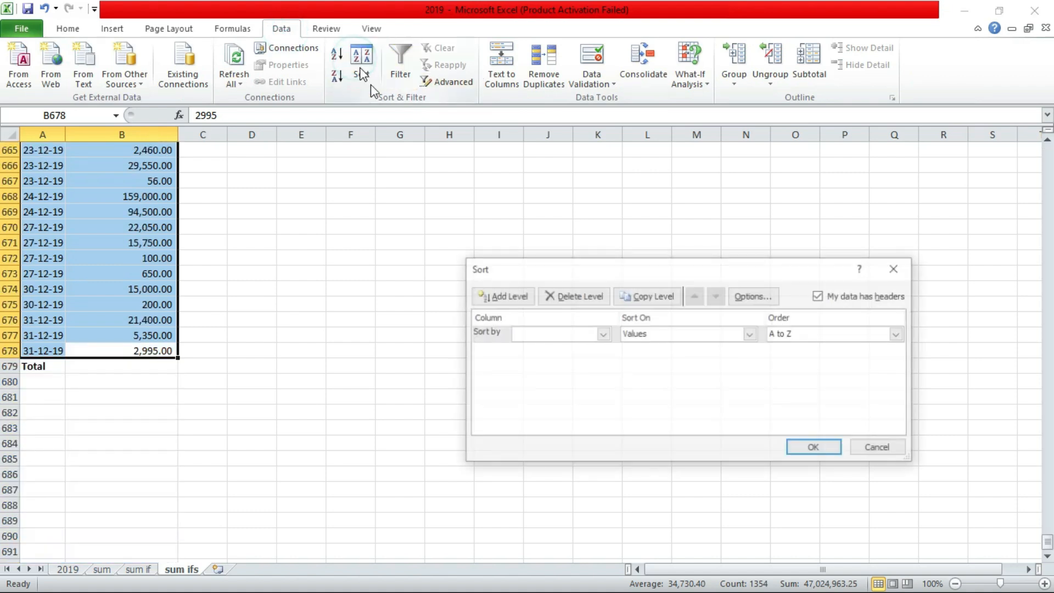
pyautogui.click(556, 338)
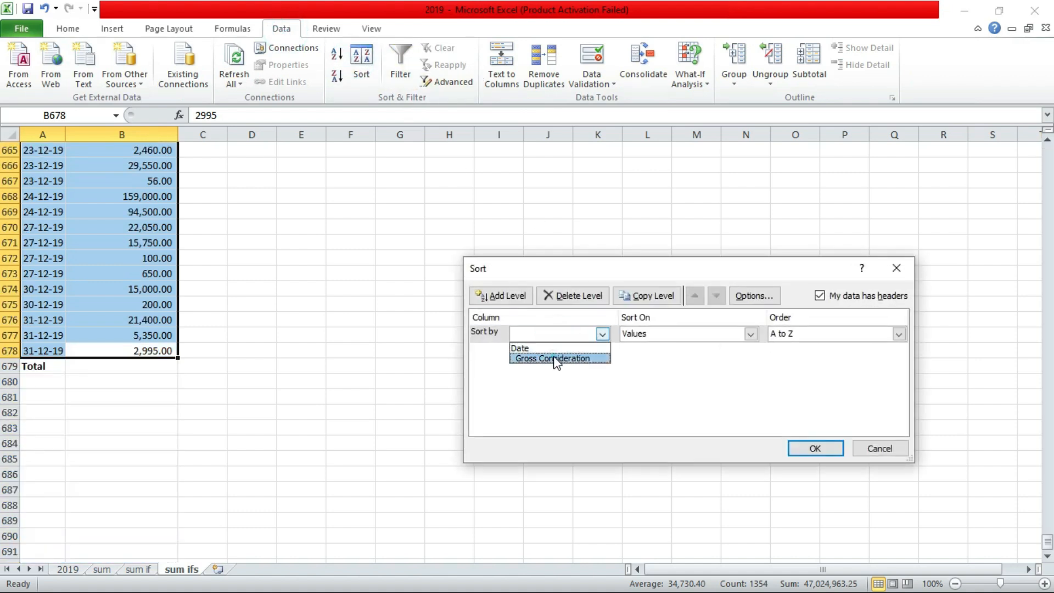
pyautogui.click(557, 359)
pyautogui.click(790, 334)
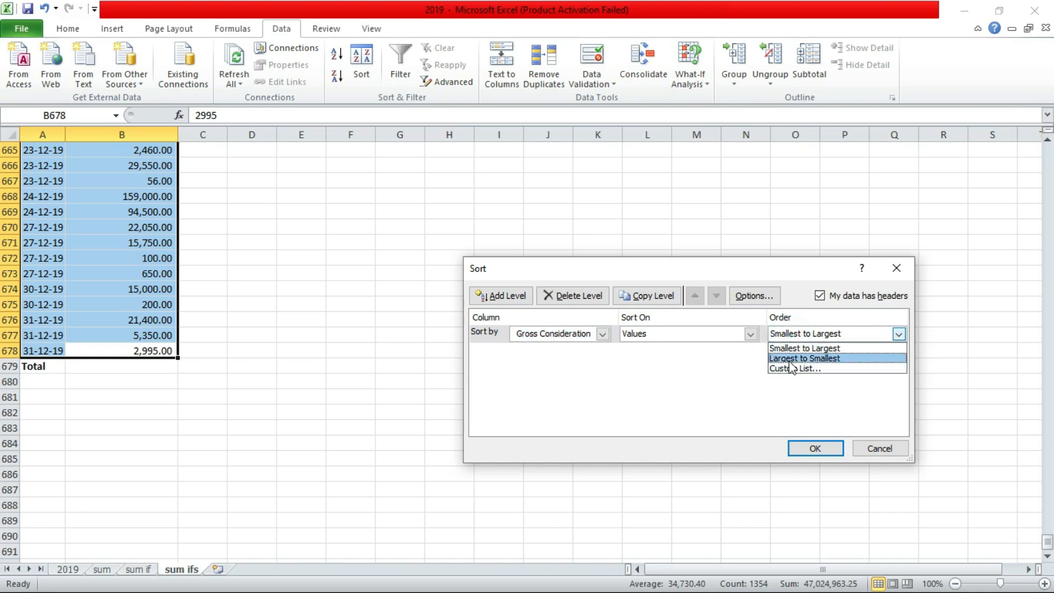
pyautogui.click(790, 361)
pyautogui.click(809, 449)
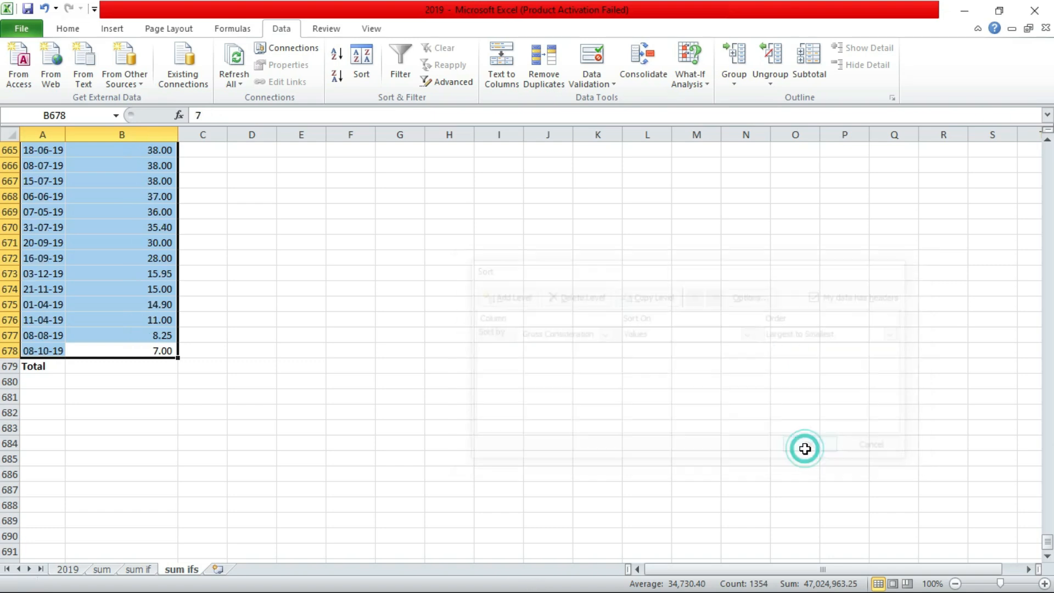
# Clear the sorted entries in A456:B471 and the block of amounts above 10,000 ending at row 194
pyautogui.moveTo(1047, 541); pyautogui.dragTo(1049, 419)
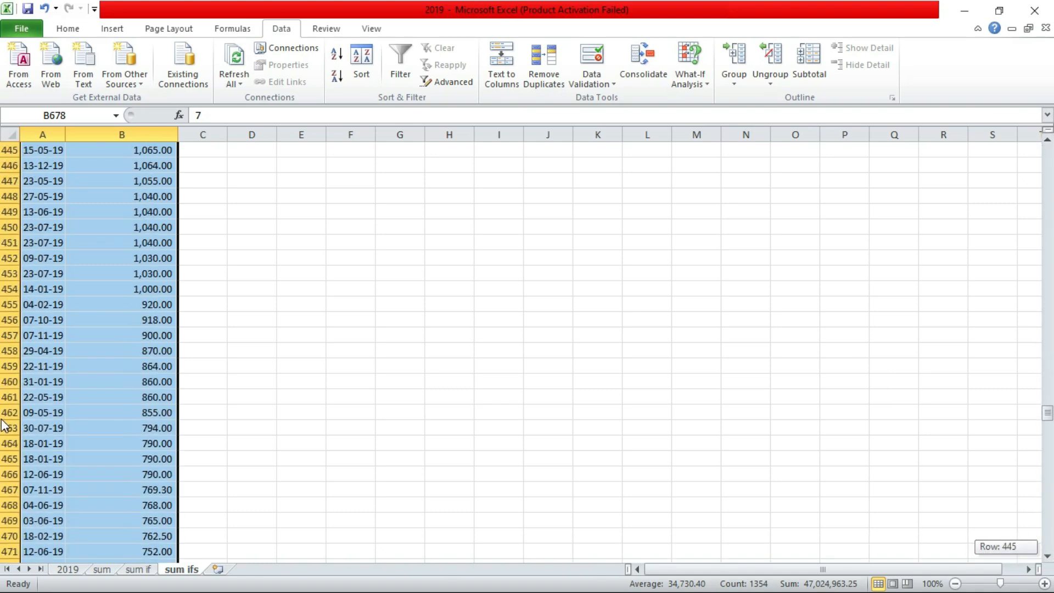
pyautogui.moveTo(28, 322); pyautogui.dragTo(81, 556)
pyautogui.press('Delete')
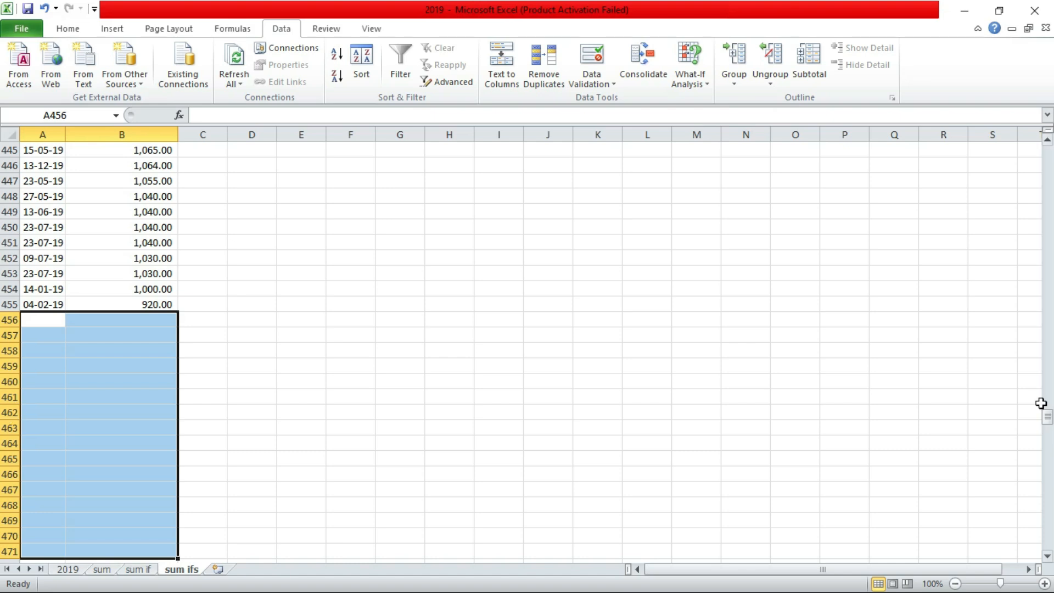
pyautogui.moveTo(1048, 417); pyautogui.dragTo(1049, 261)
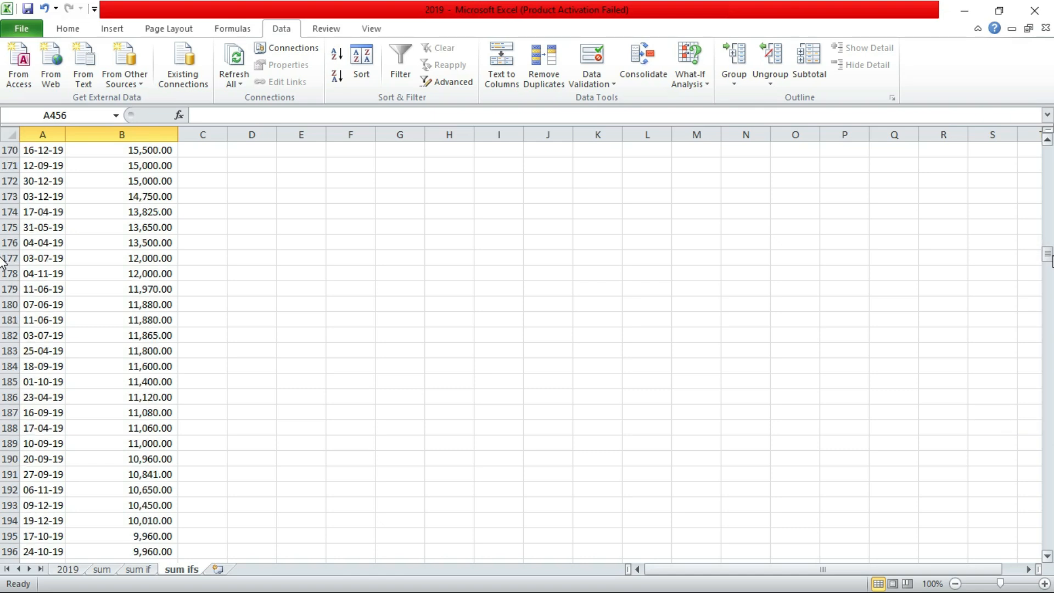
pyautogui.moveTo(163, 522); pyautogui.dragTo(33, 119)
pyautogui.press('Delete')
pyautogui.moveTo(1040, 253); pyautogui.dragTo(936, 274)
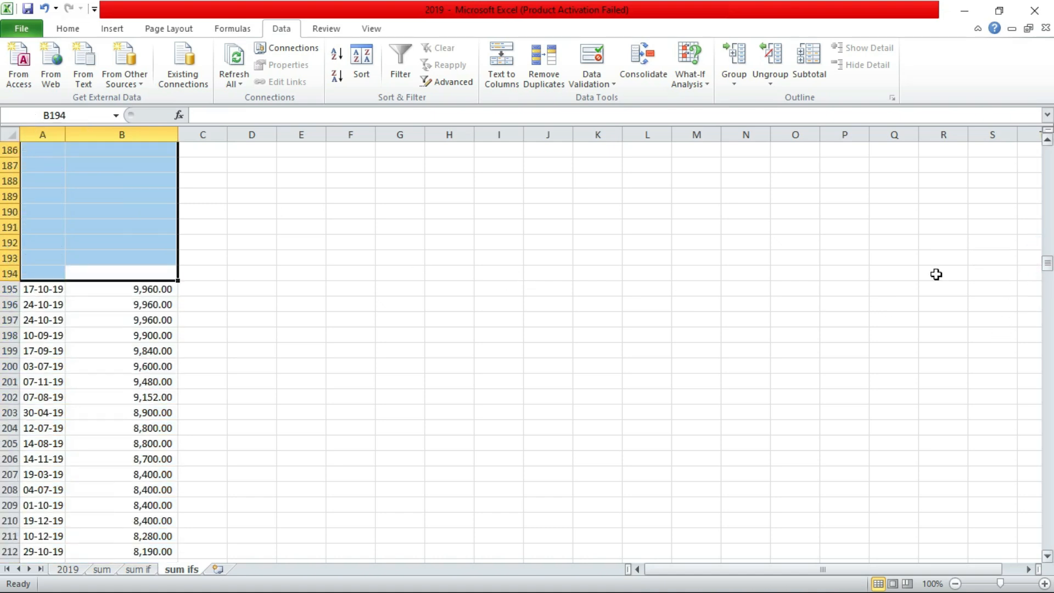
# Copy the dates and amounts in A195:B454 to E1 and fit column F's width to its contents
pyautogui.click(41, 292)
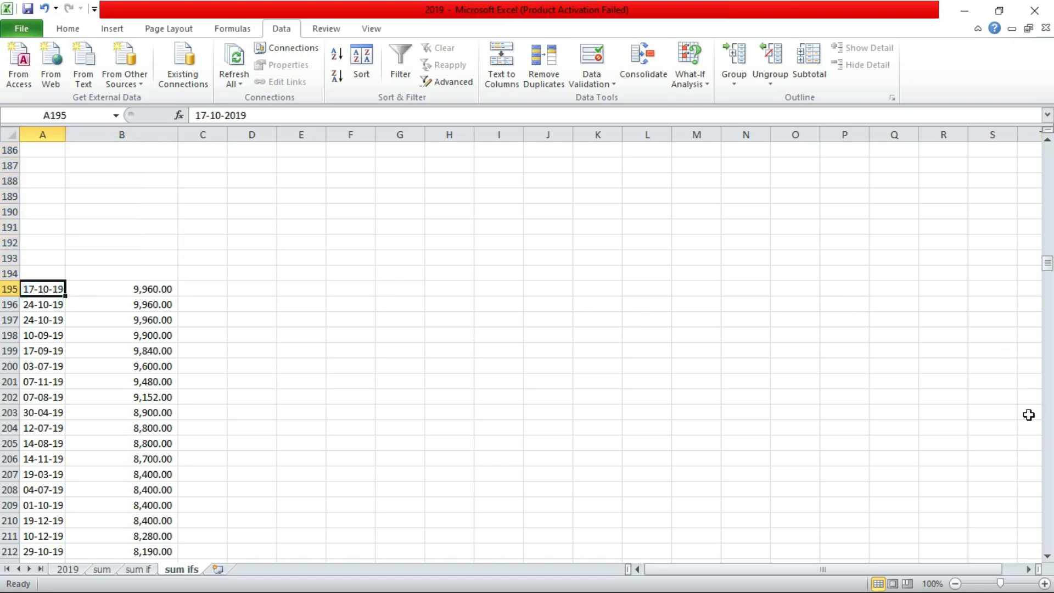
pyautogui.moveTo(1047, 265); pyautogui.dragTo(1047, 410)
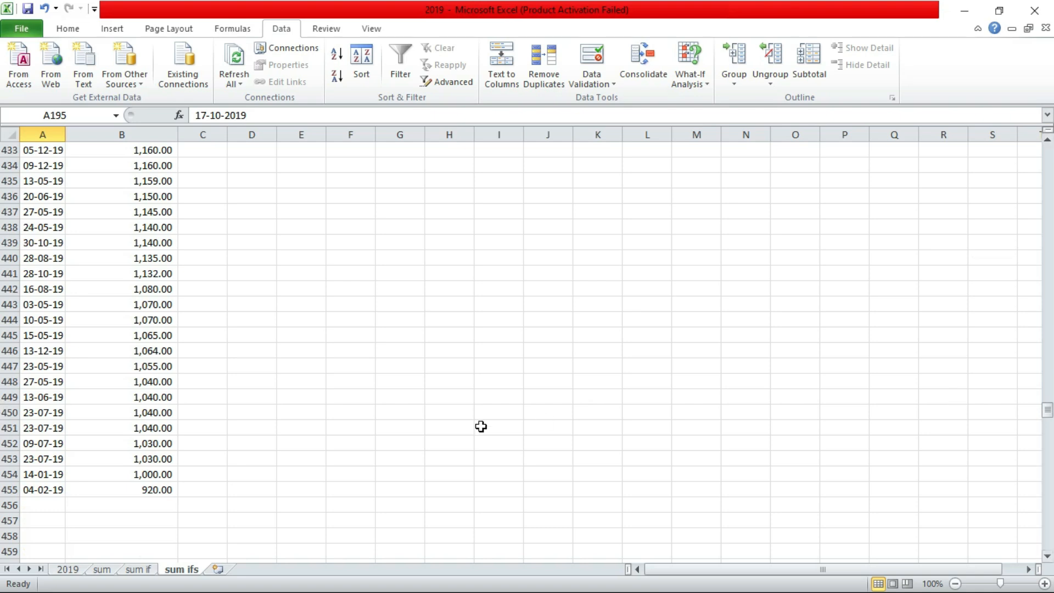
pyautogui.keyDown('shift'); pyautogui.click(149, 474); pyautogui.keyUp('shift')
pyautogui.hotkey('ctrl', 'c')
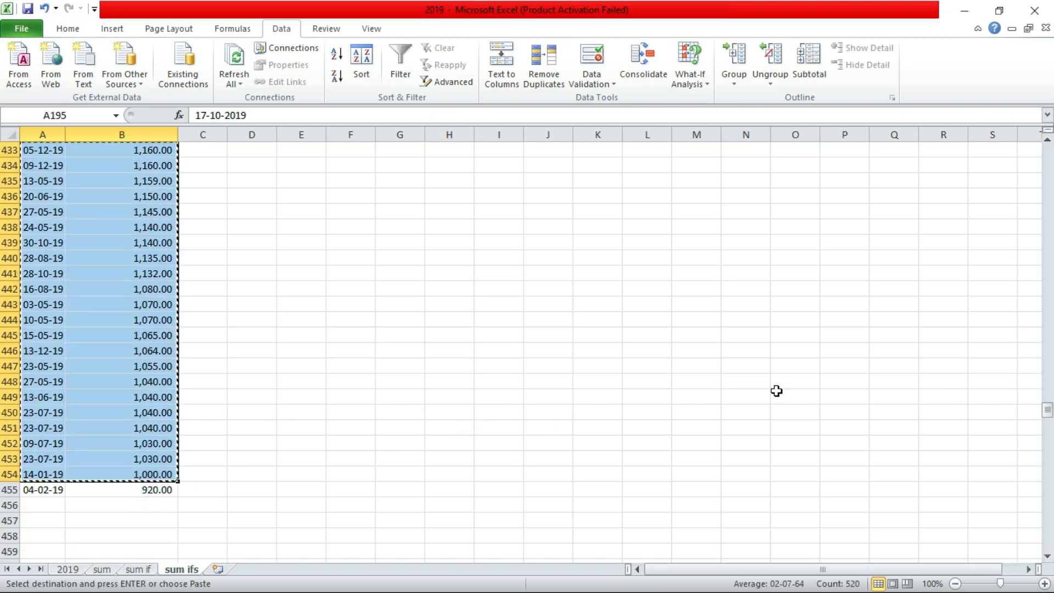
pyautogui.moveTo(1046, 413); pyautogui.dragTo(1047, 147)
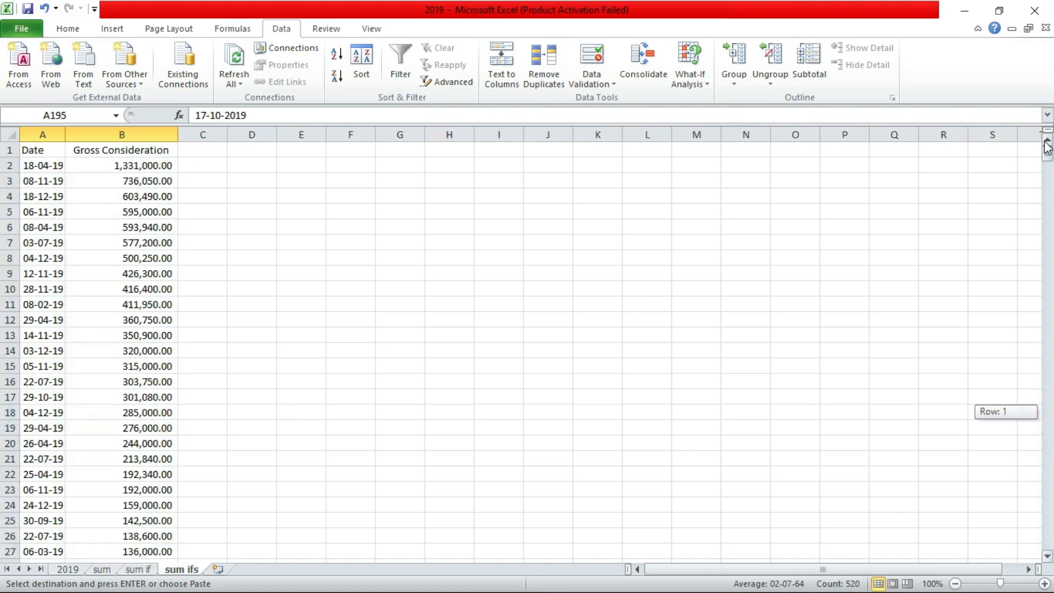
pyautogui.click(308, 150)
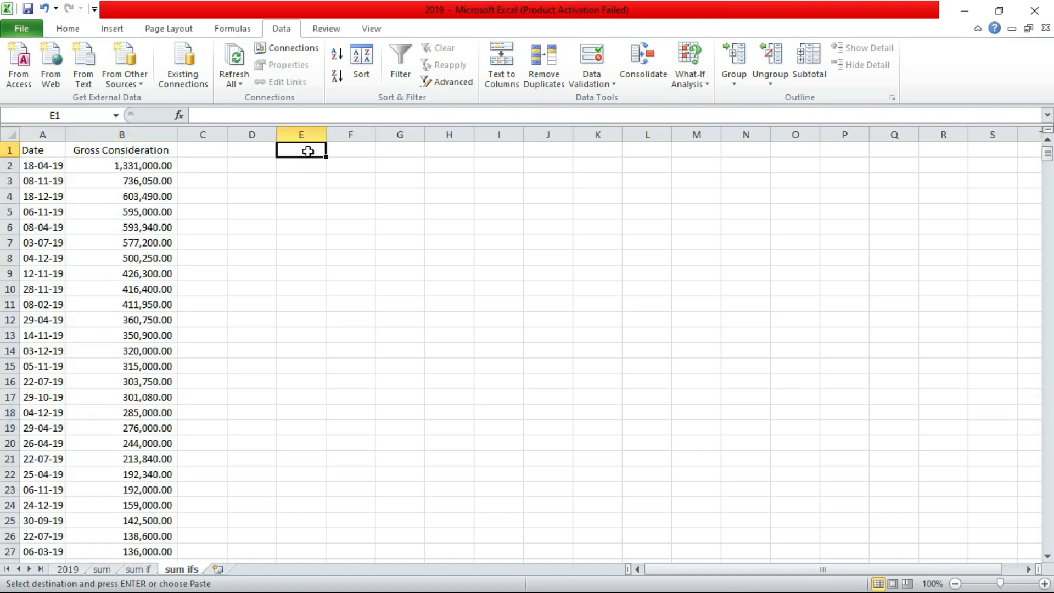
pyautogui.hotkey('ctrl', 'v')
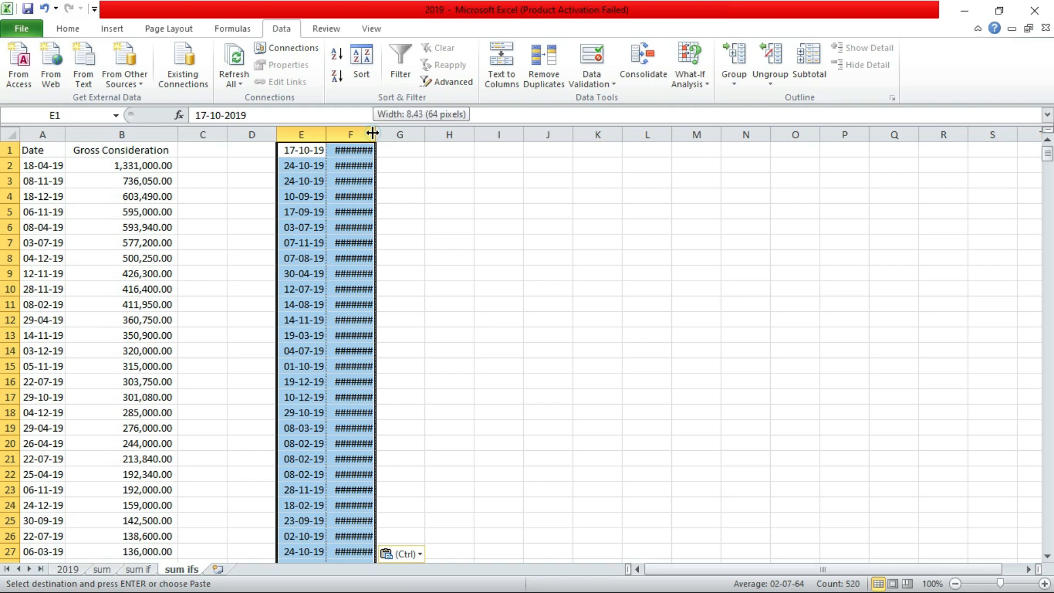
pyautogui.doubleClick(372, 133)
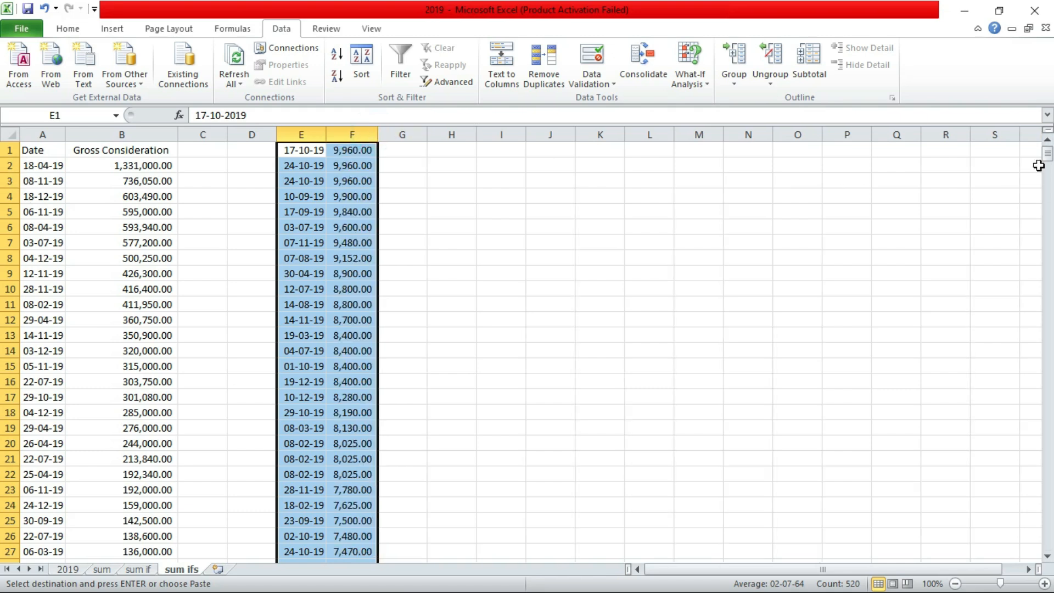
# Enter the label "Total" in E261, directly below the copied dates
pyautogui.moveTo(1045, 159); pyautogui.dragTo(11, 313)
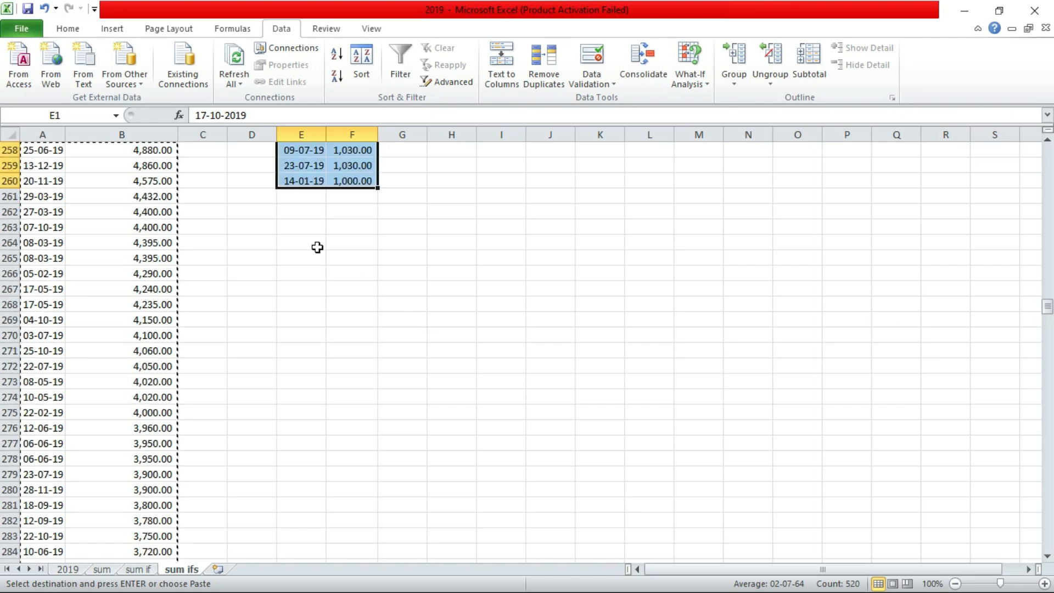
pyautogui.click(304, 194)
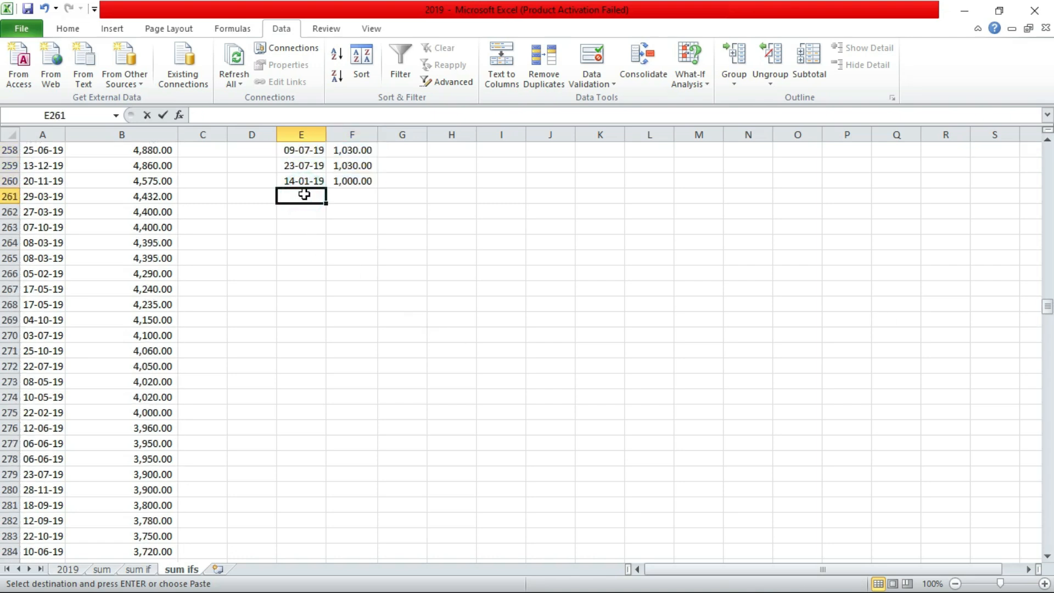
pyautogui.write('tOtal')
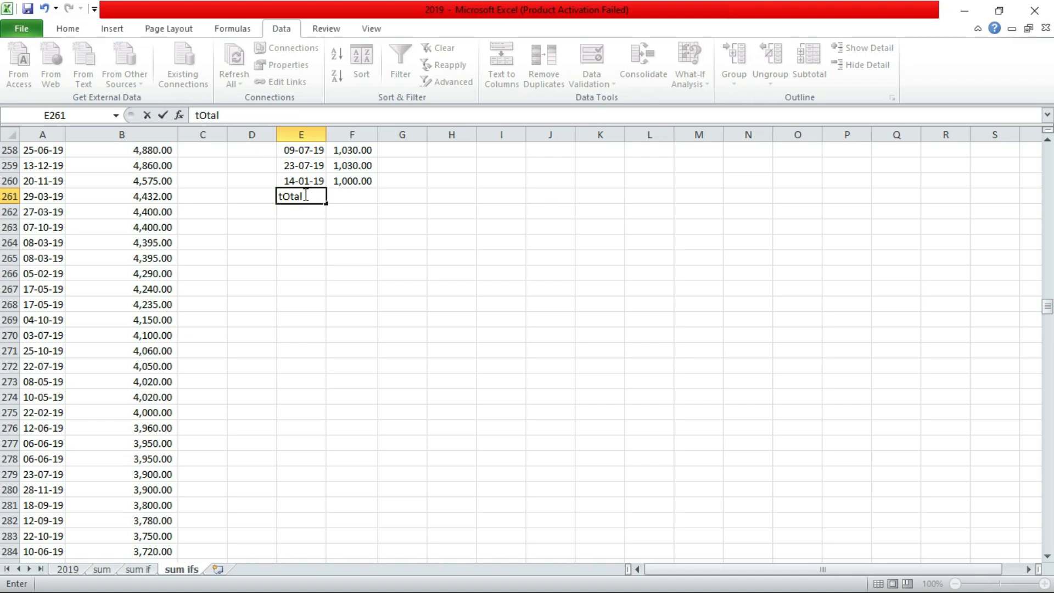
pyautogui.write('t')
pyautogui.press('BackSpace')
pyautogui.press('BackSpace')
pyautogui.press('BackSpace')
pyautogui.write('Total')
# Total the copied amounts in F261 with AutoSum
pyautogui.click(353, 194)
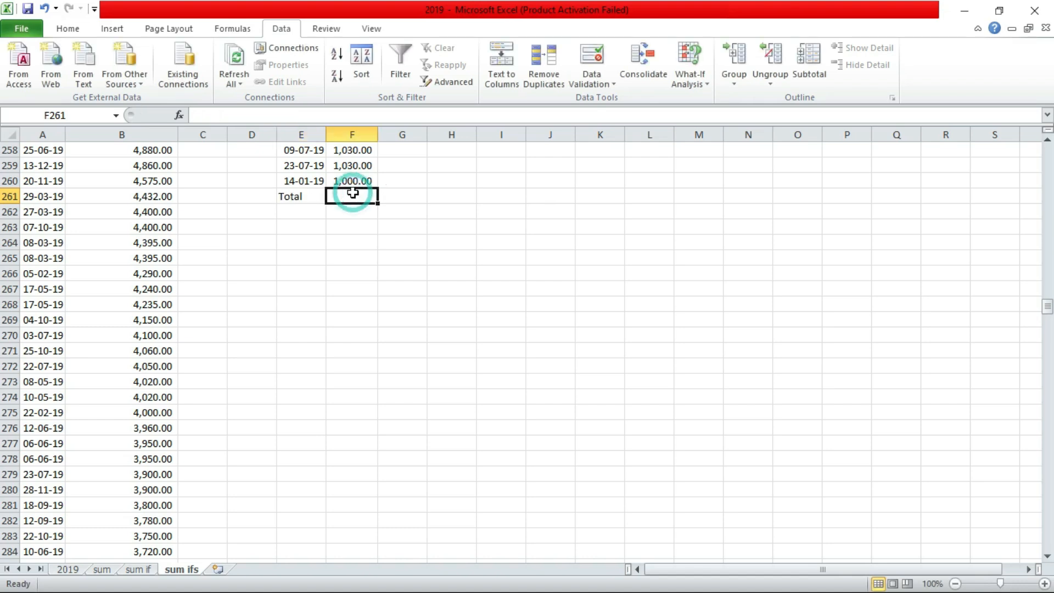
pyautogui.click(67, 29)
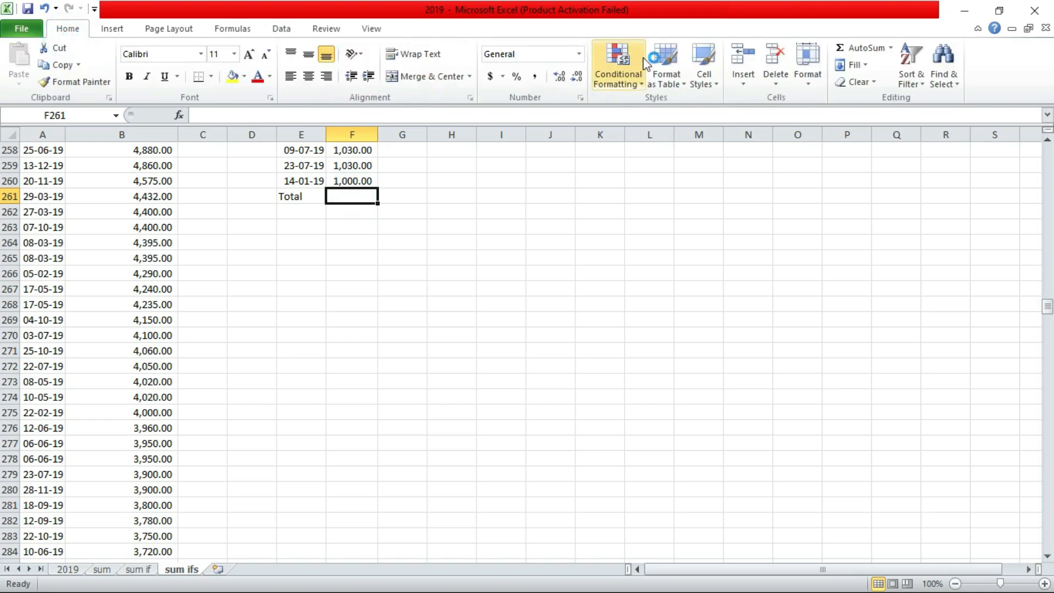
pyautogui.click(843, 51)
pyautogui.press('Return')
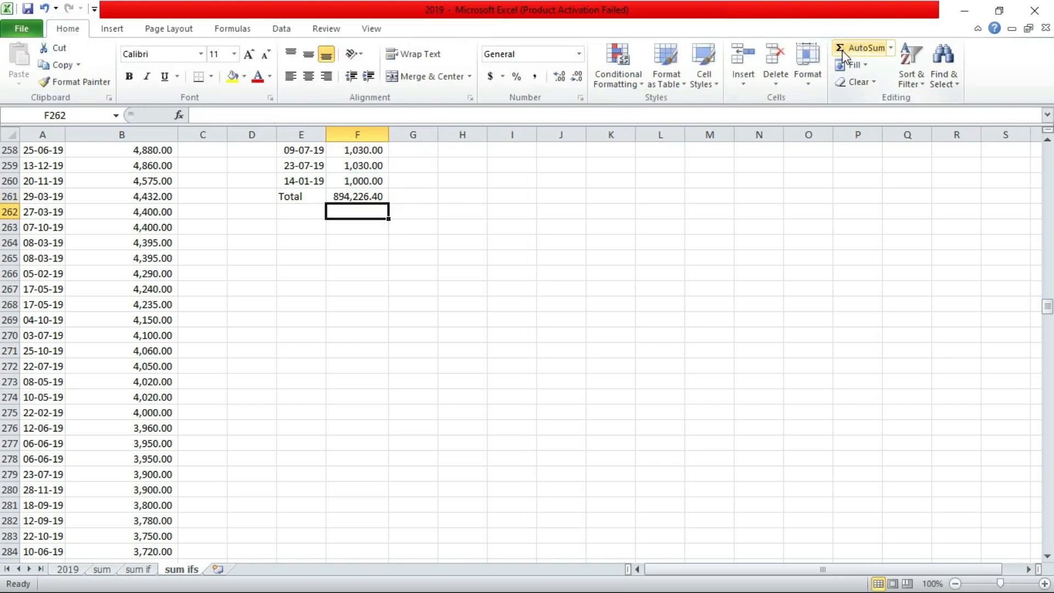
# Undo the added total, the copied block, the cleared cells and the sorting on the sum ifs sheet
pyautogui.hotkey('ctrl', 'z')
pyautogui.hotkey('ctrl', 'z')
pyautogui.hotkey('ctrl', 'z')
pyautogui.hotkey('ctrl', 'z')
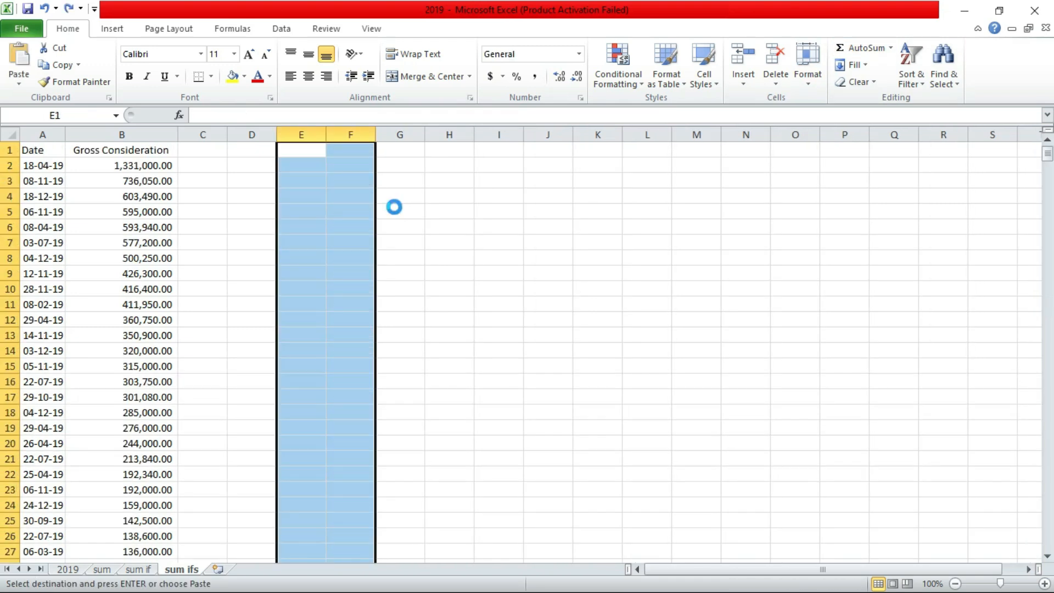
pyautogui.hotkey('ctrl', 'z')
pyautogui.hotkey('ctrl', 'z')
pyautogui.hotkey('ctrl', 'z')
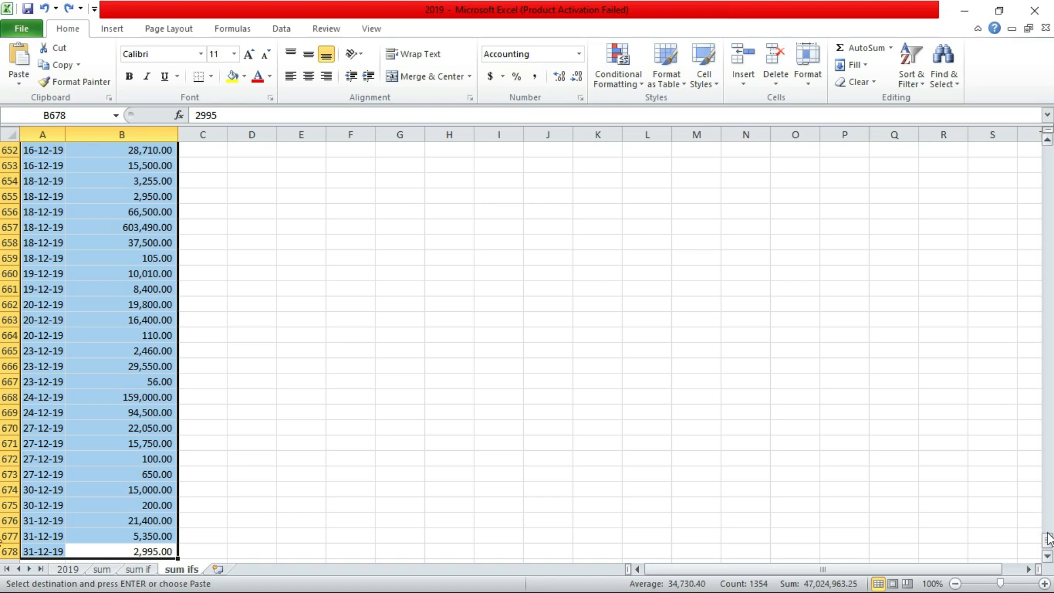
# Start a SUMIFS formula in B679 beside Total, with B2:B678 as the sum range
pyautogui.moveTo(1047, 539); pyautogui.dragTo(1047, 544)
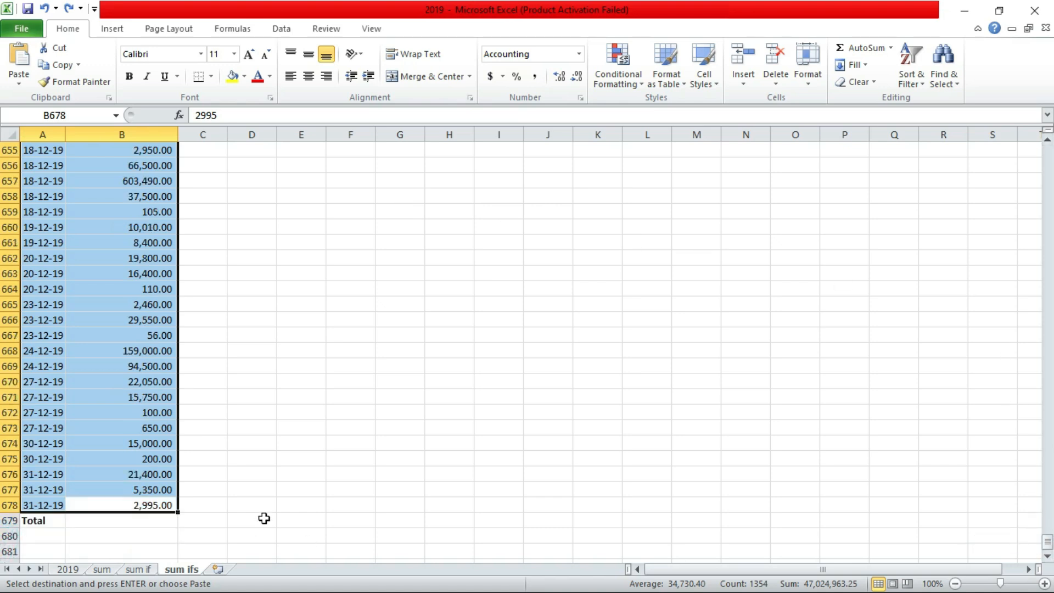
pyautogui.click(136, 518)
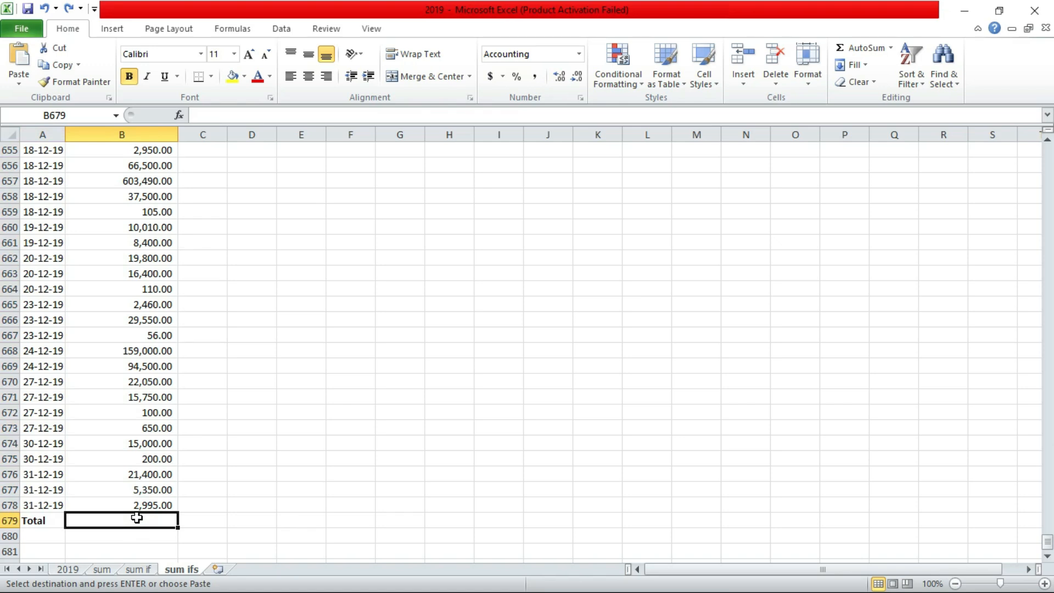
pyautogui.write('=')
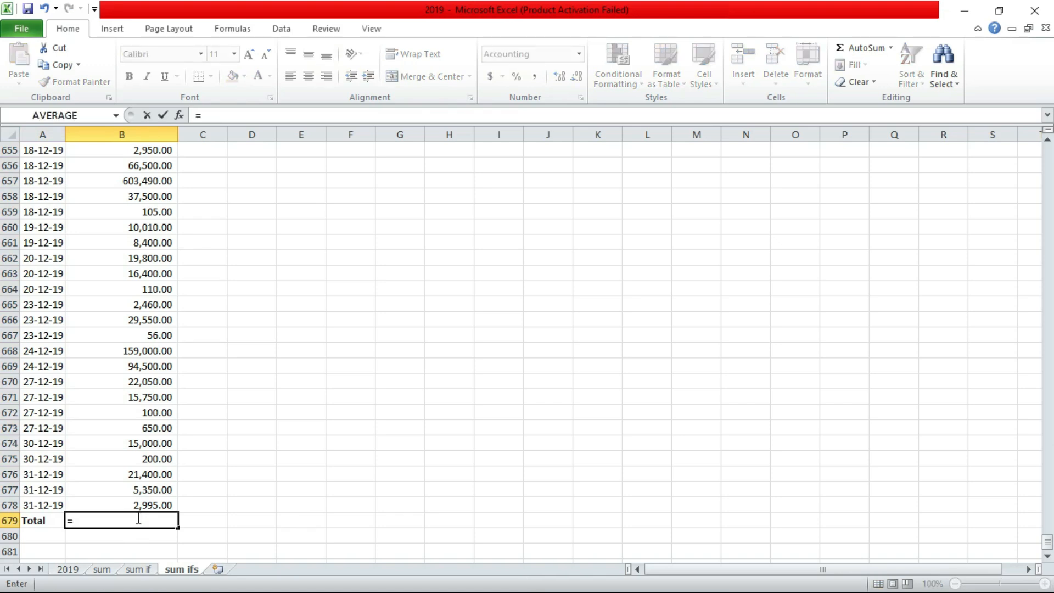
pyautogui.write('sumif')
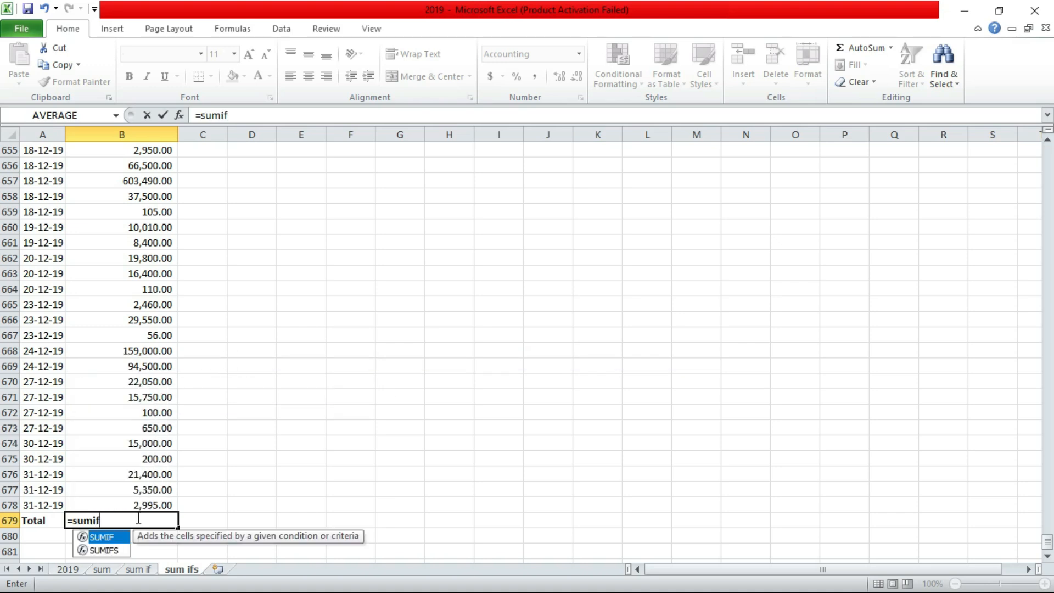
pyautogui.write('s(')
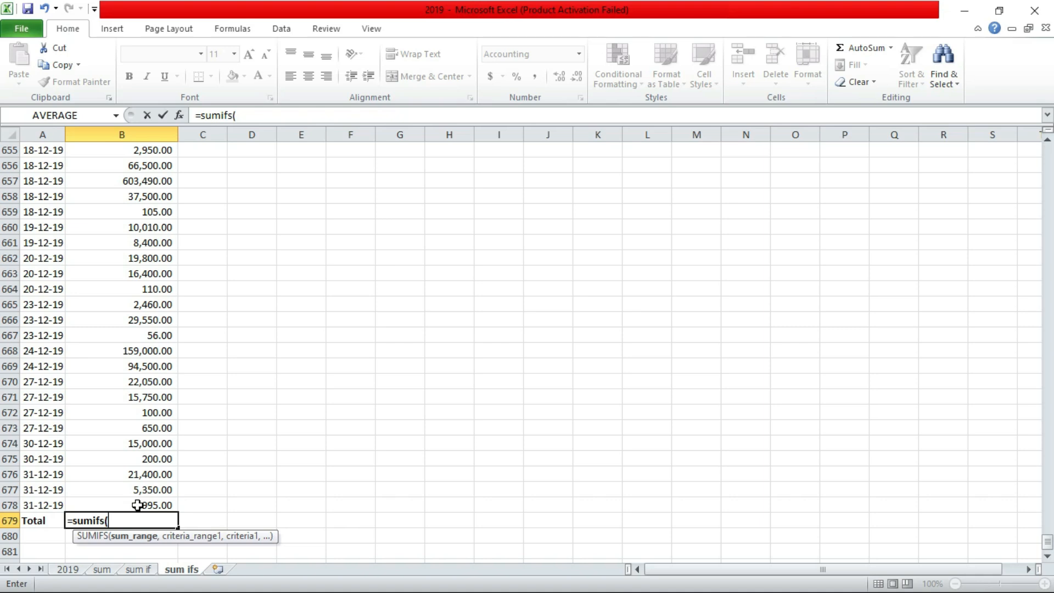
pyautogui.click(137, 505)
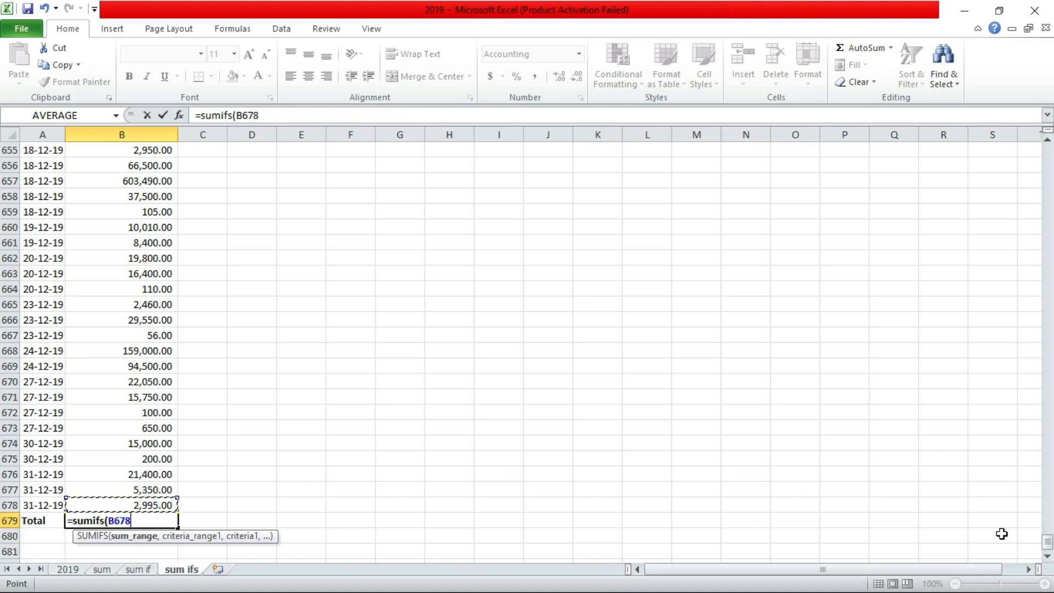
pyautogui.moveTo(1047, 542); pyautogui.dragTo(1038, 154)
pyautogui.keyDown('shift'); pyautogui.click(130, 167); pyautogui.keyUp('shift')
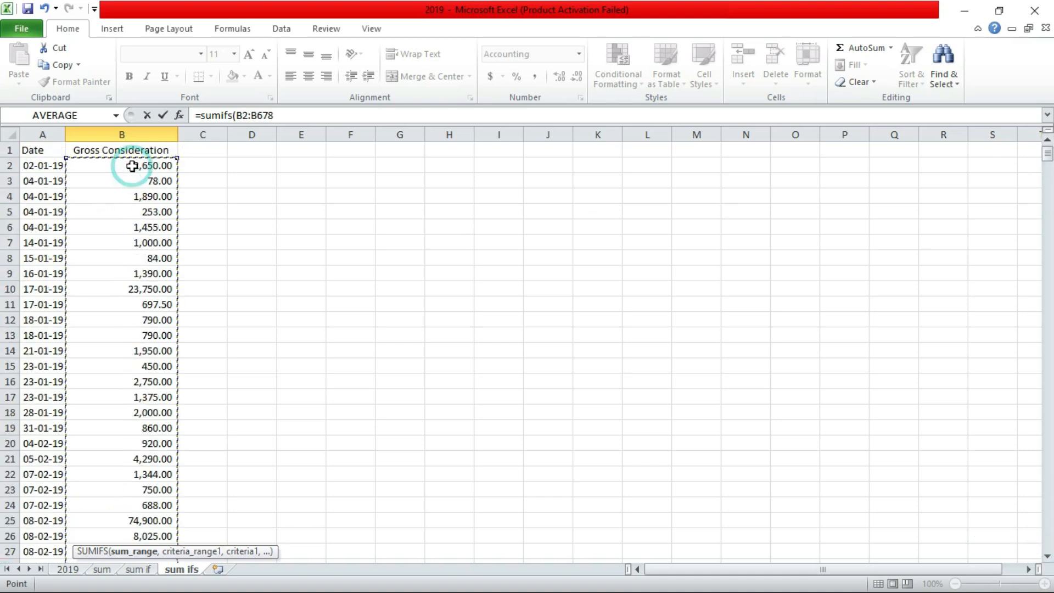
pyautogui.click(279, 116)
pyautogui.write(',')
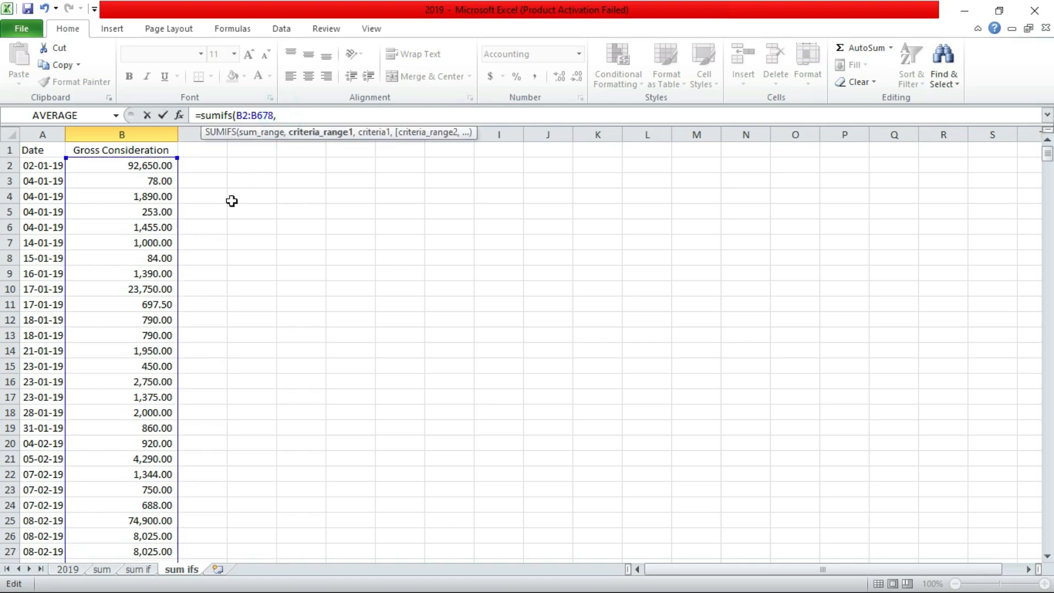
# Add the first SUMIFS condition in B679, with B2:B678 as criteria range and "<10000" as criterion
pyautogui.click(118, 164)
pyautogui.moveTo(1047, 154); pyautogui.dragTo(1047, 540)
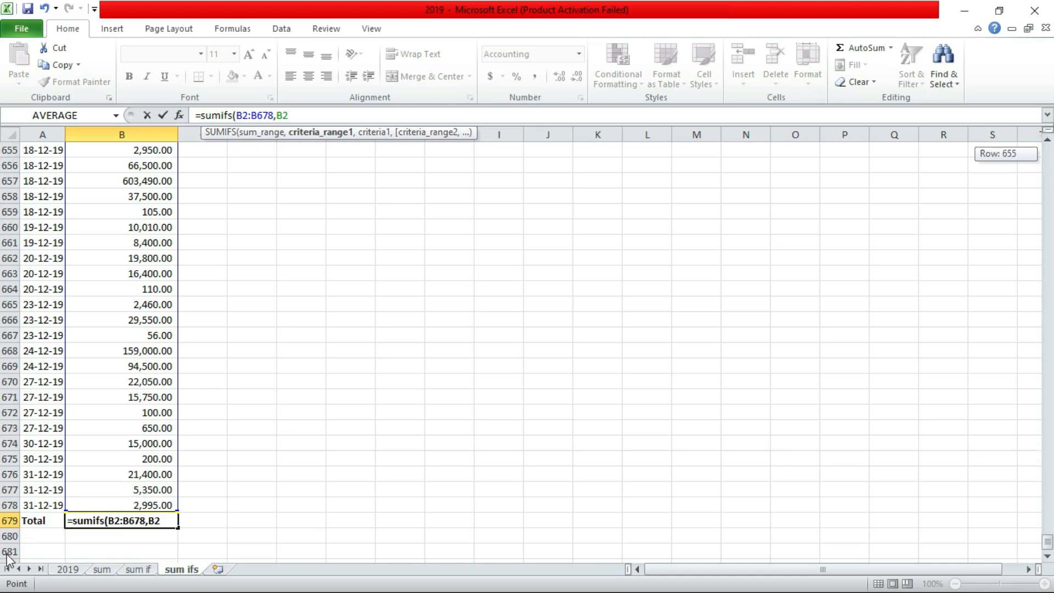
pyautogui.keyDown('shift'); pyautogui.click(159, 505); pyautogui.keyUp('shift')
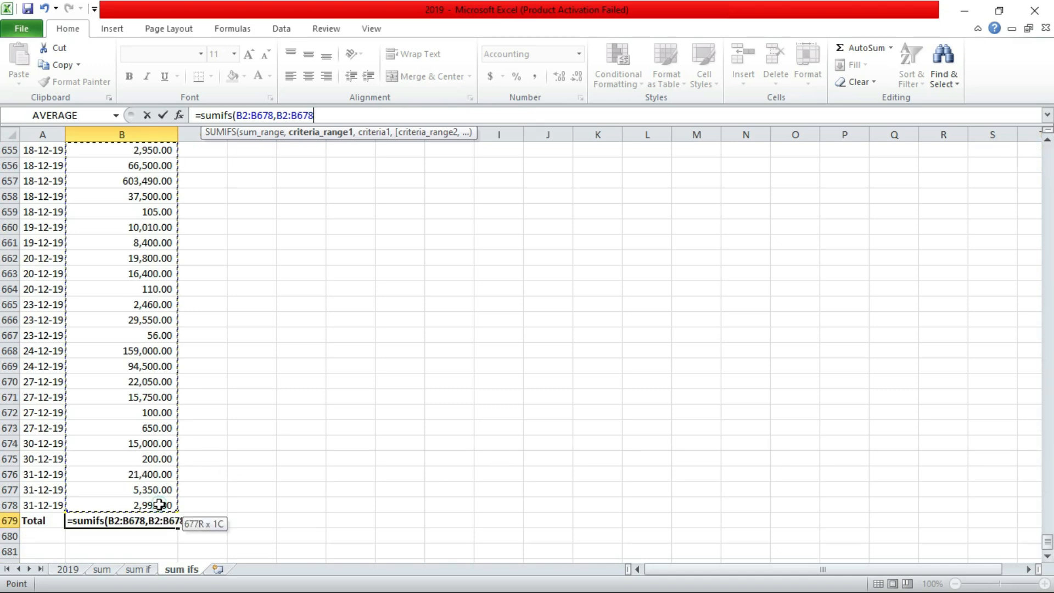
pyautogui.write(',')
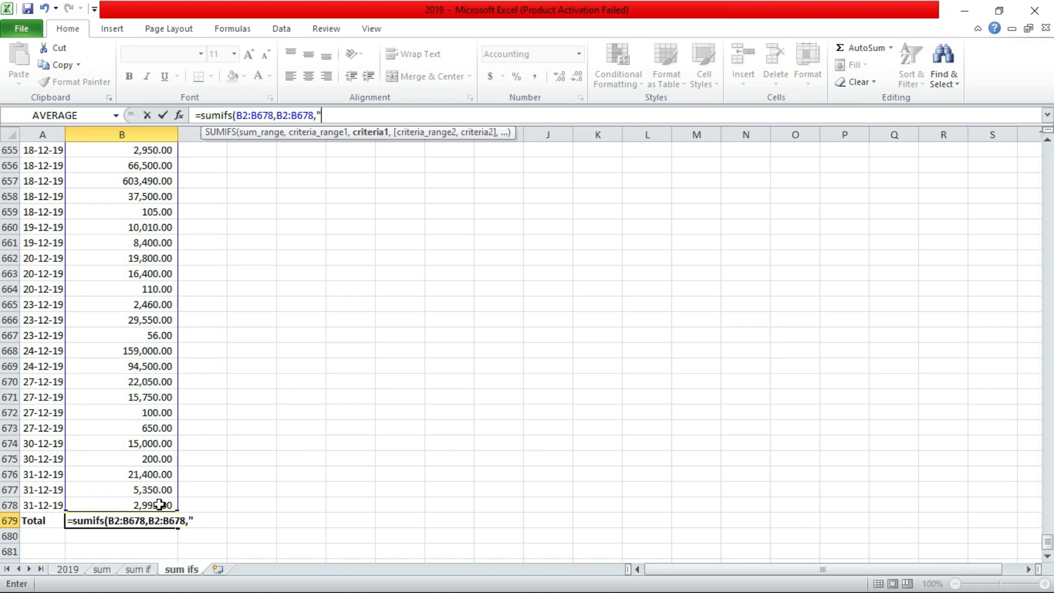
pyautogui.write('0000",')
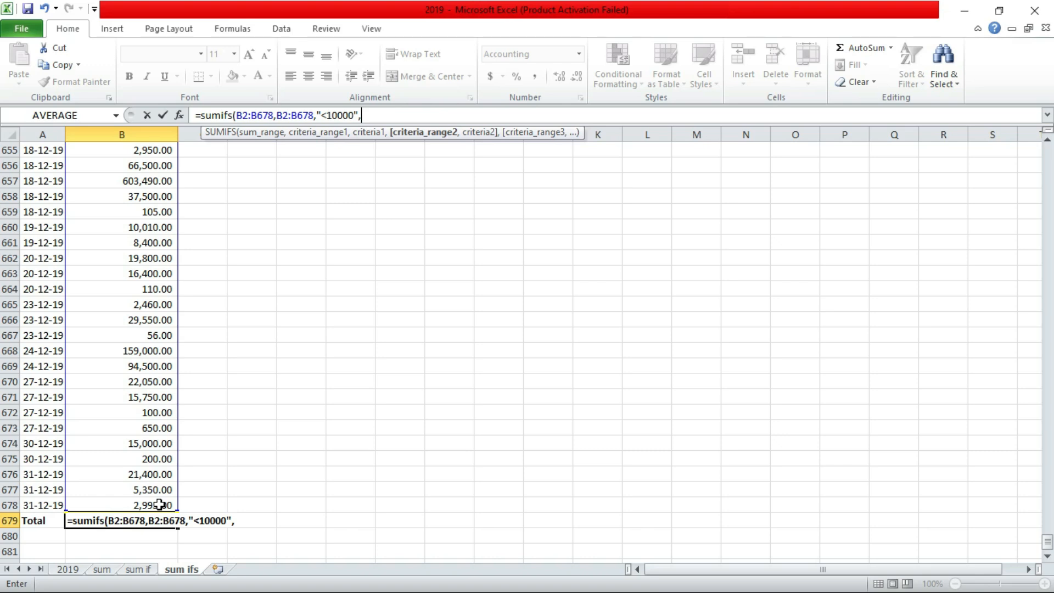
# Complete the SUMIFS formula with B2:B678 as the second criteria range and ">1000" as its criterion
pyautogui.click(97, 505)
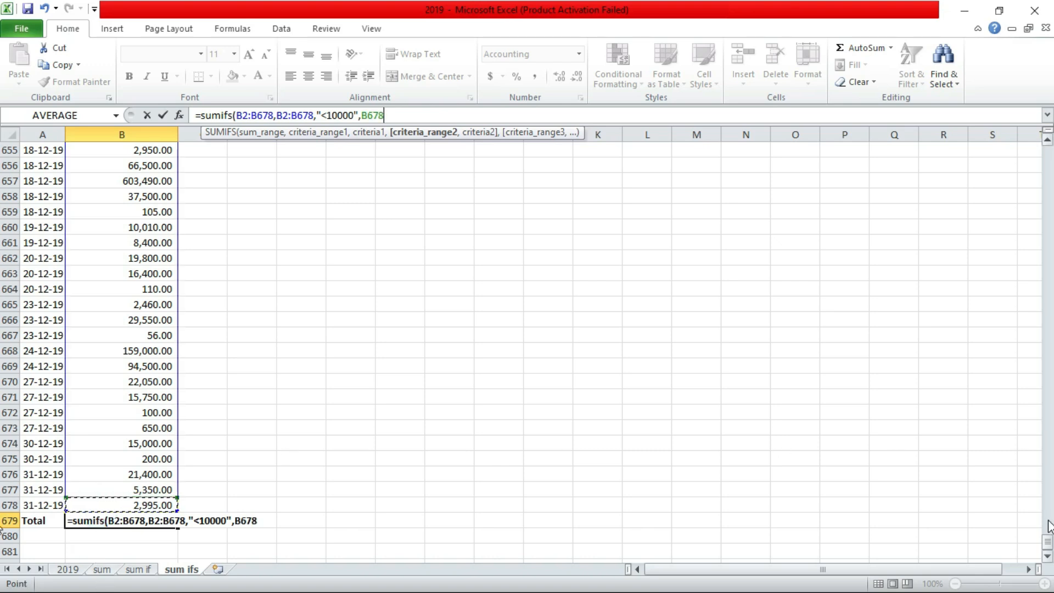
pyautogui.moveTo(1045, 542); pyautogui.dragTo(16, 163)
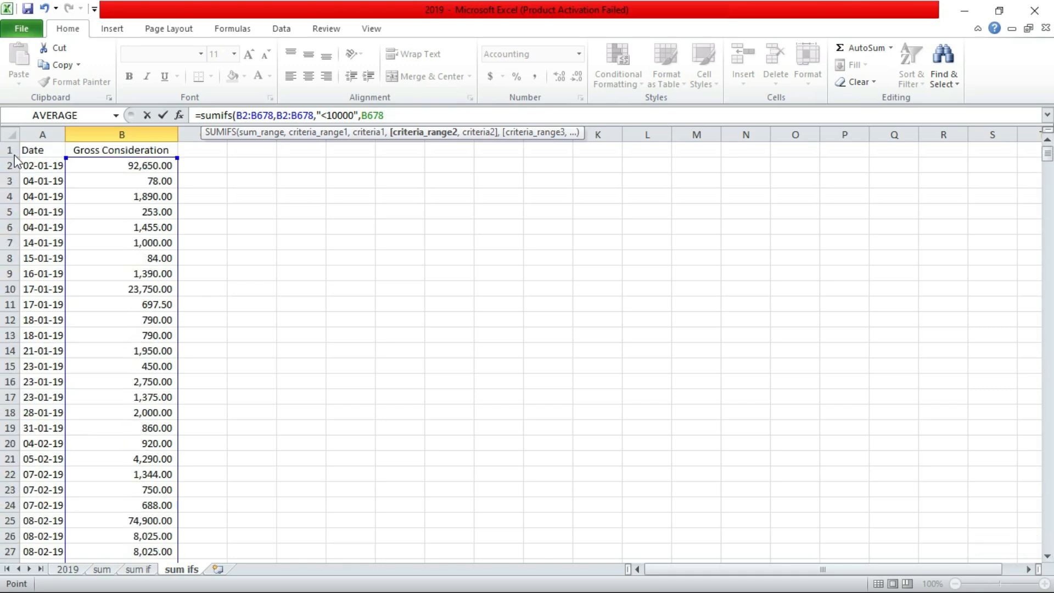
pyautogui.keyDown('shift'); pyautogui.click(151, 165); pyautogui.keyUp('shift')
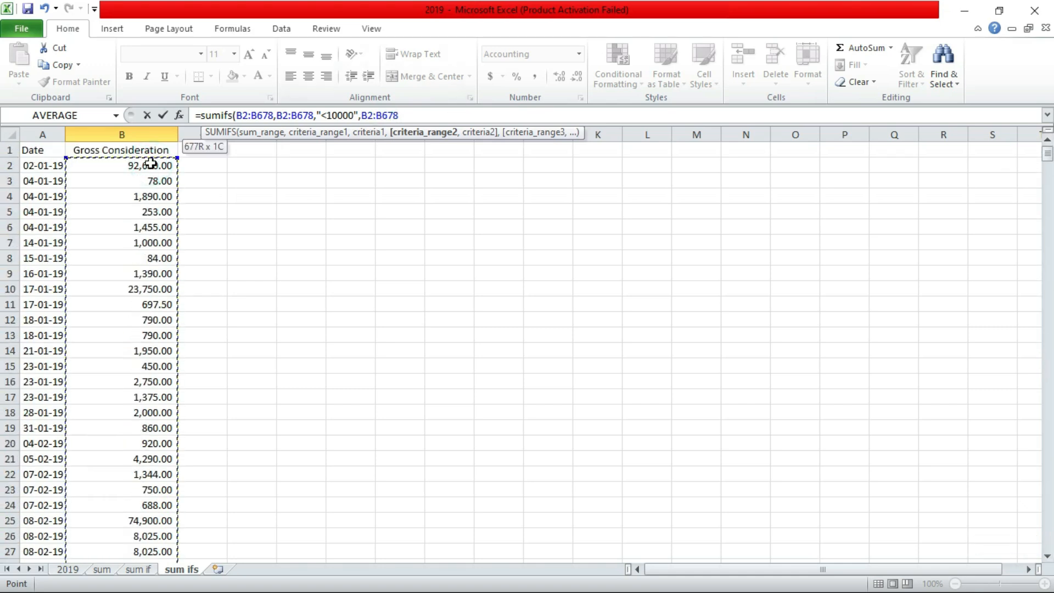
pyautogui.write(',')
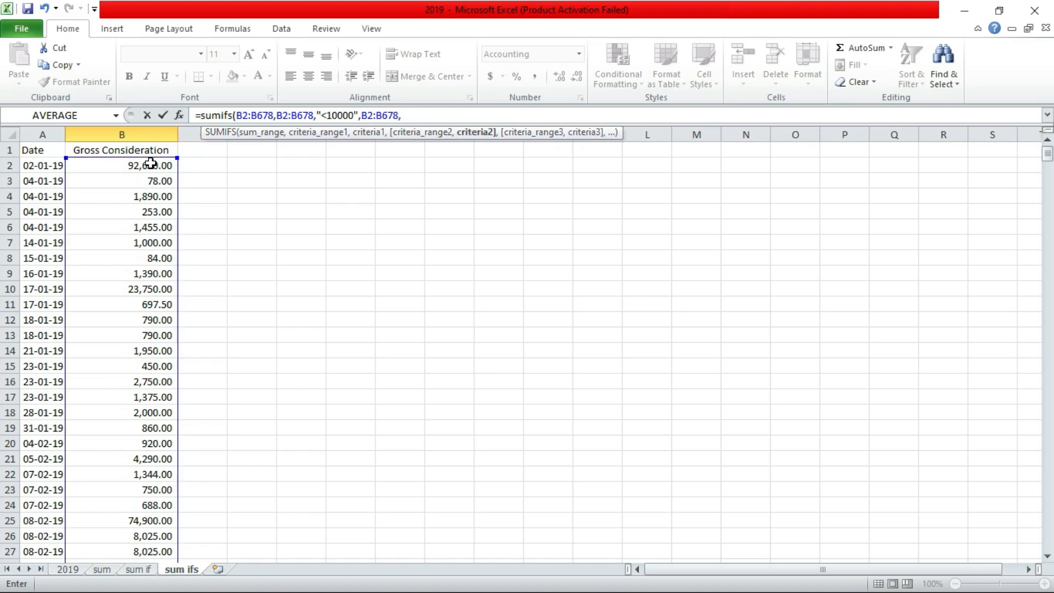
pyautogui.write('">1000")')
pyautogui.press('Return')
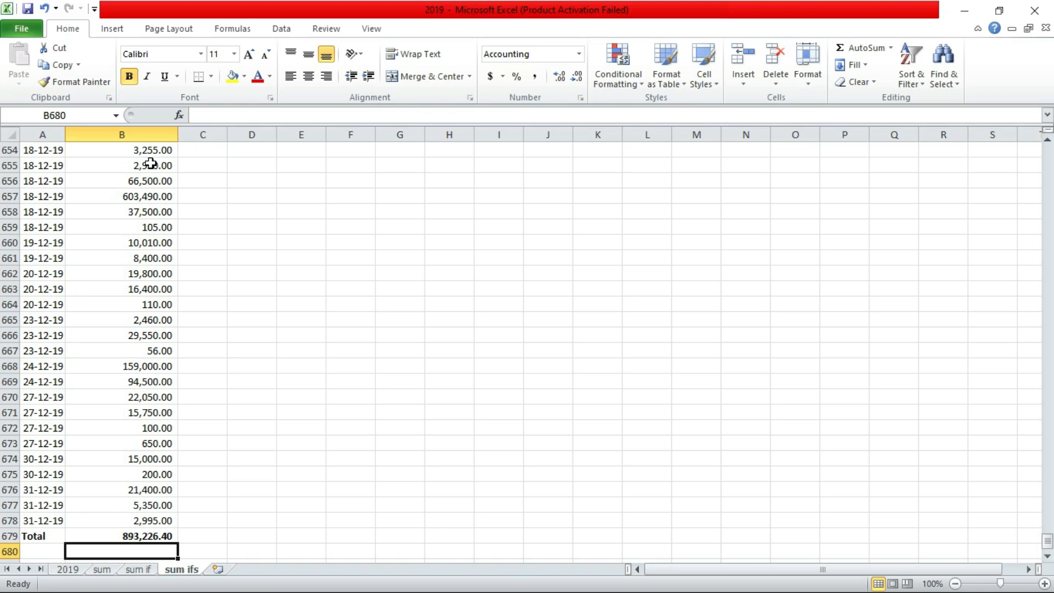
# Compare the Total amounts on the sum, sum if and sum ifs sheets
pyautogui.doubleClick(115, 535)
pyautogui.click(565, 201)
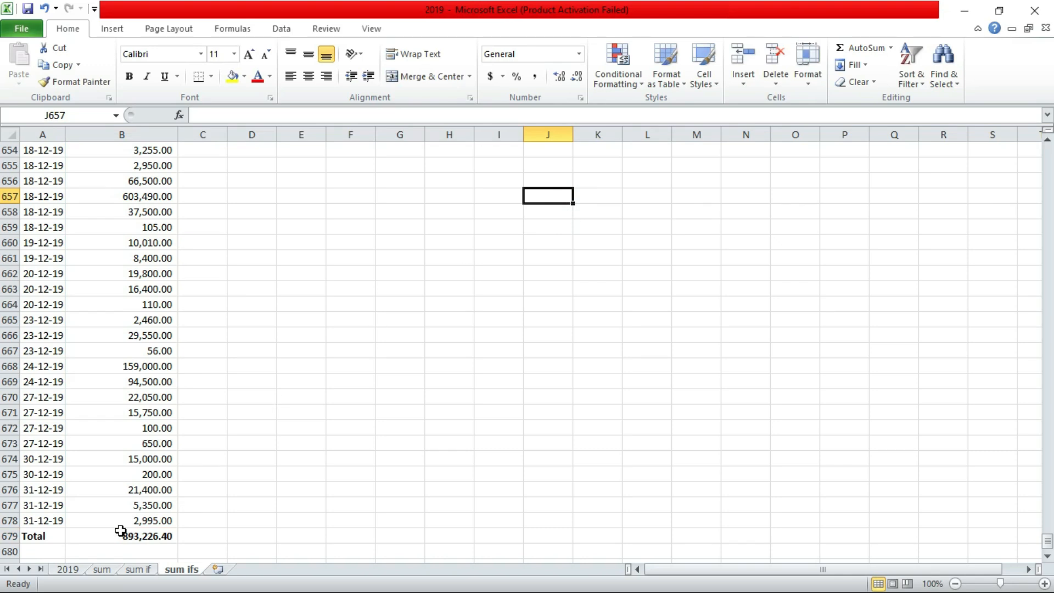
pyautogui.click(103, 569)
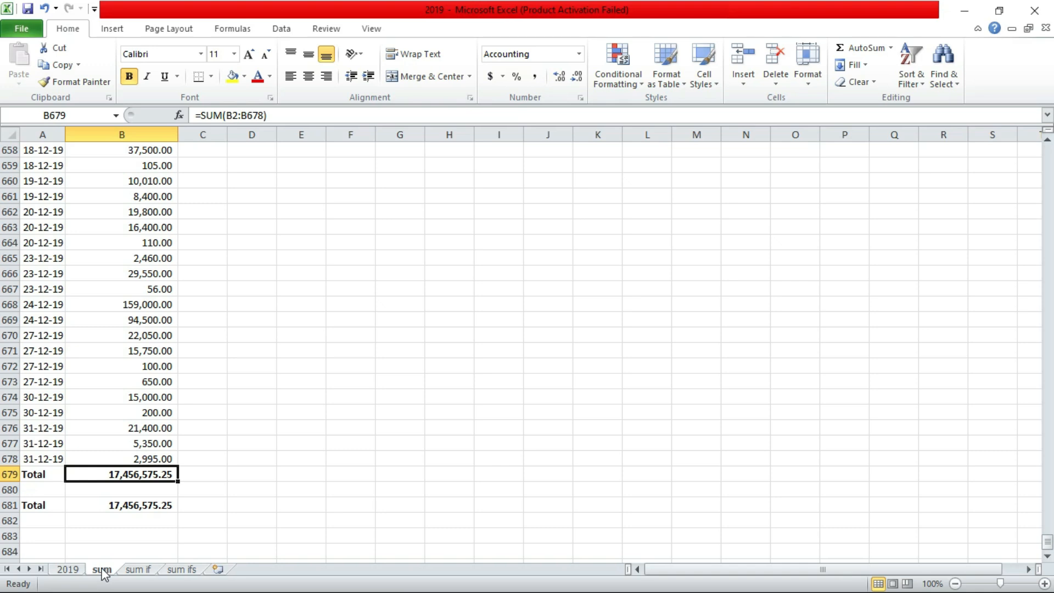
pyautogui.click(135, 569)
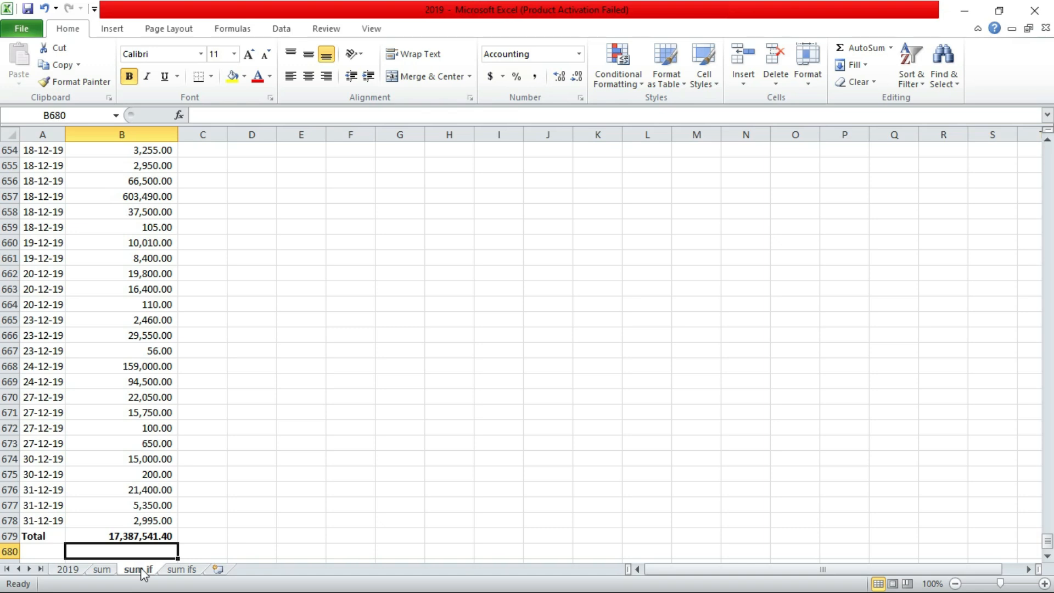
pyautogui.click(183, 570)
pyautogui.click(188, 571)
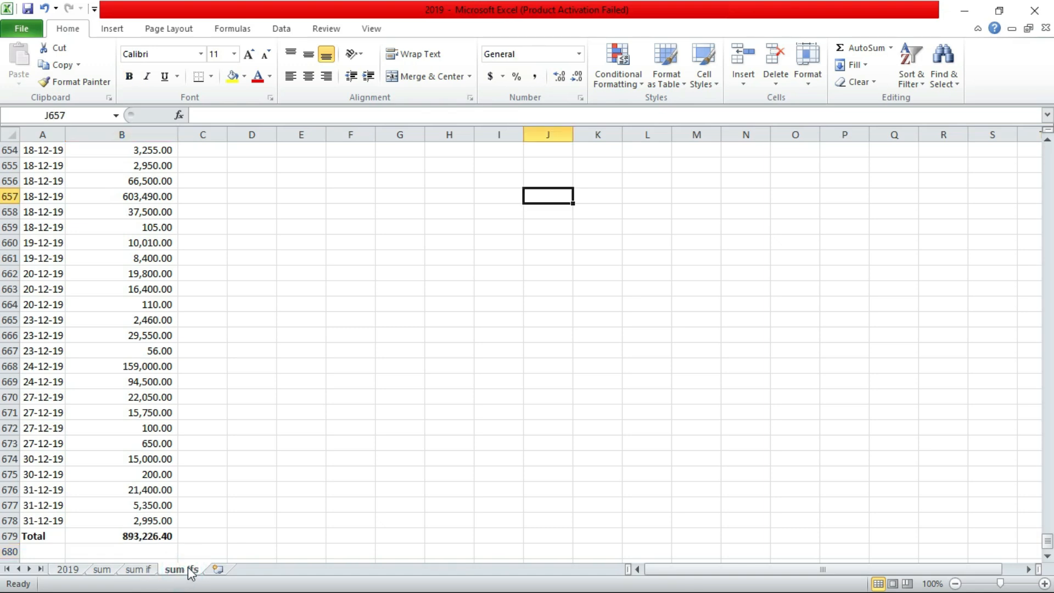
# Open the SUMIFS formula in B679 of the sum ifs sheet for editing at its second criterion
pyautogui.click(144, 537)
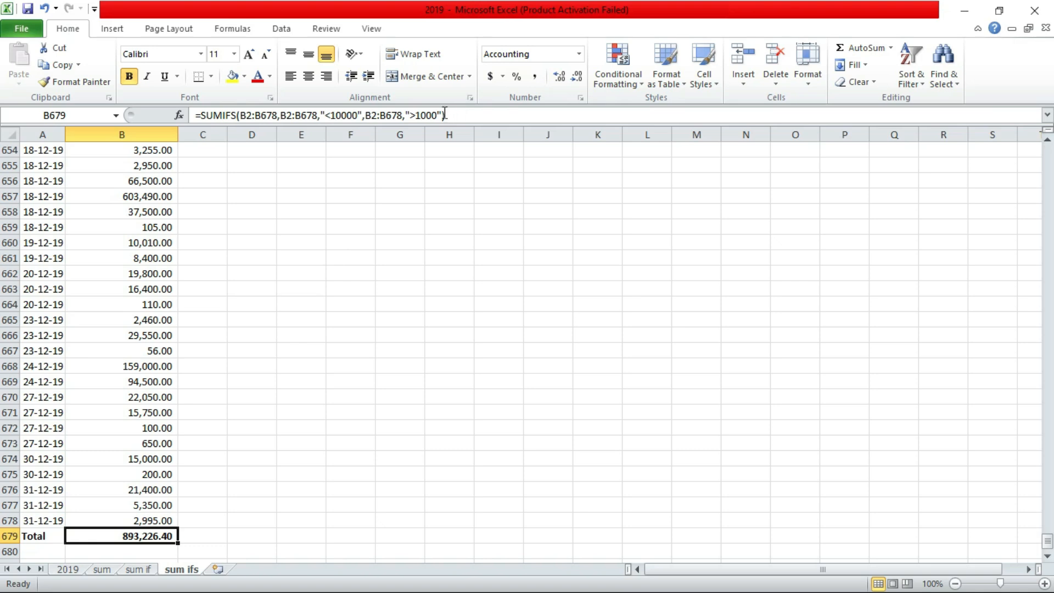
pyautogui.click(441, 115)
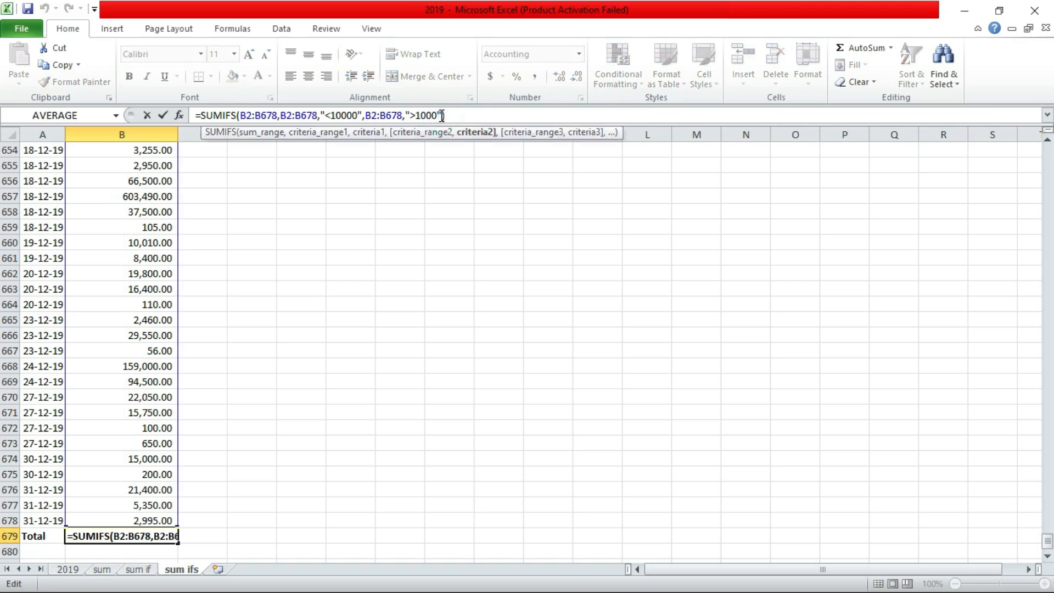